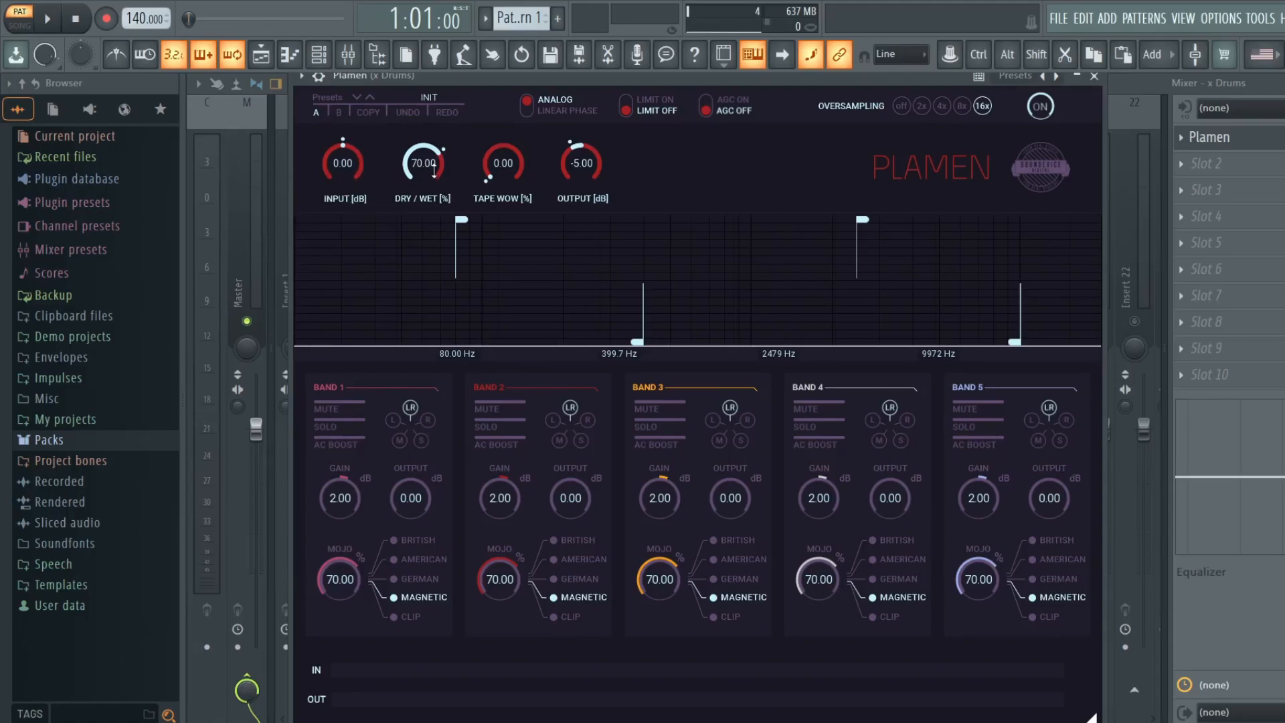
Set Dry/Wet to 100 % and the second and third band crossovers to 400 Hz and 2500 Hz.
{"action": "left_click_drag", "start_coordinate": [435, 170], "coordinate": [435, 140]}
{"action": "left_click_drag", "start_coordinate": [455, 266], "coordinate": [464, 244]}
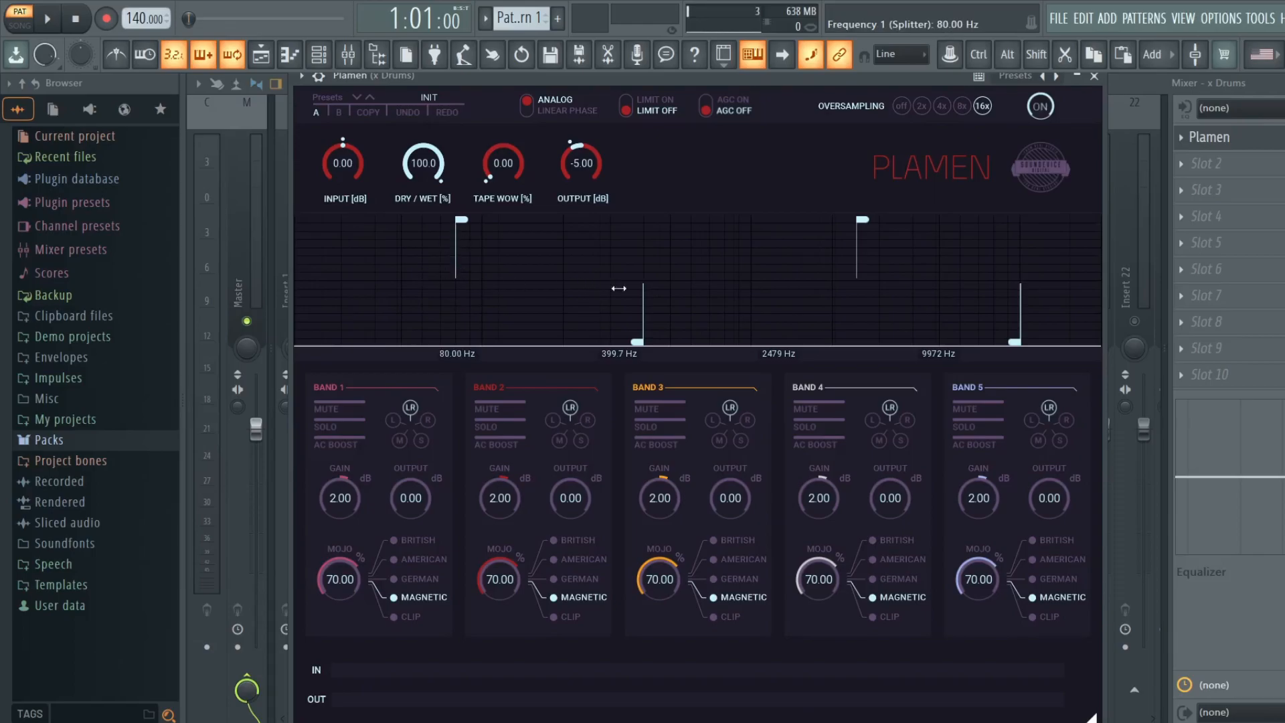
{"action": "left_click_drag", "start_coordinate": [638, 311], "coordinate": [636, 311]}
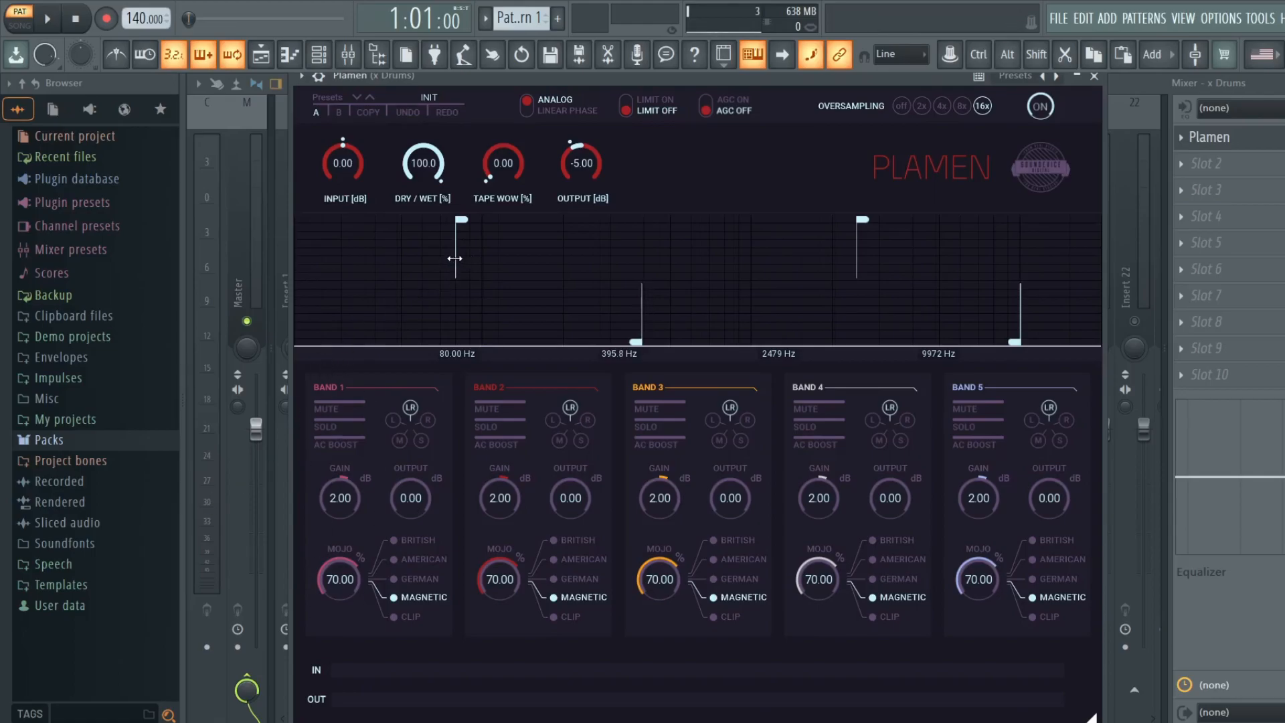
{"action": "mouse_move", "coordinate": [455, 258]}
{"action": "left_mouse_down"}
{"action": "mouse_move", "coordinate": [423, 263]}
{"action": "mouse_move", "coordinate": [455, 264]}
{"action": "left_mouse_up"}
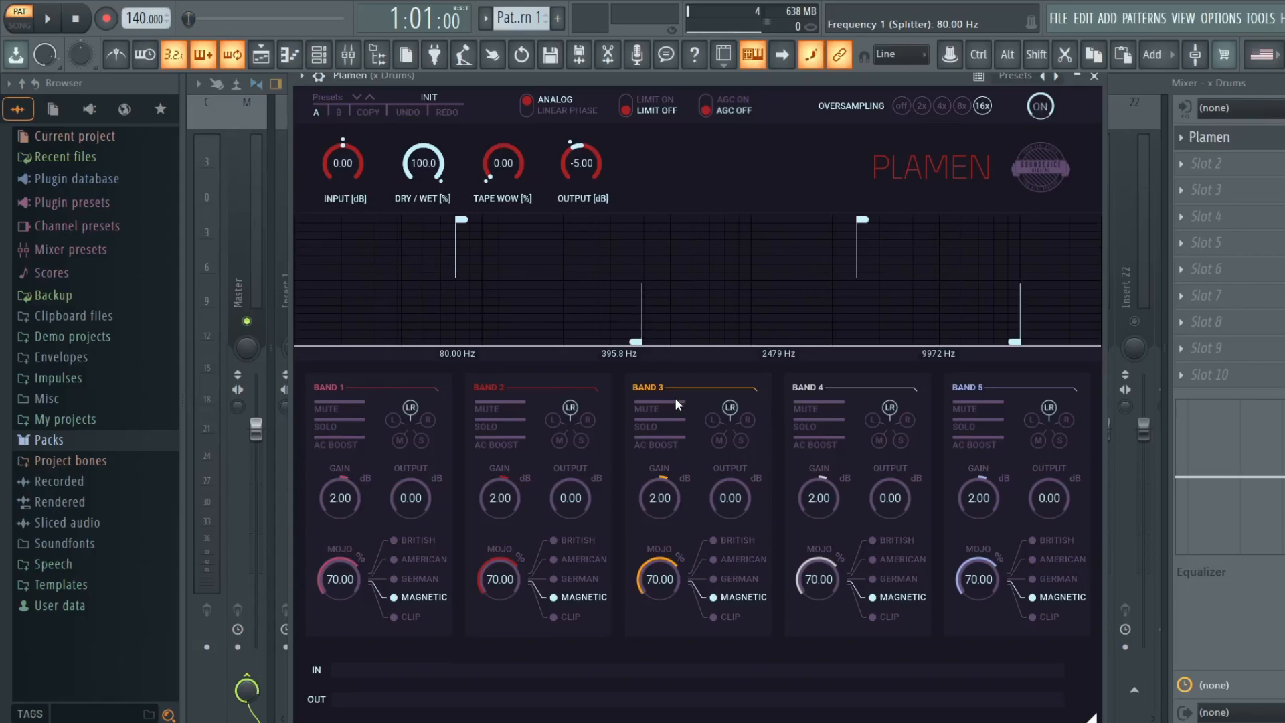
{"action": "mouse_move", "coordinate": [641, 295]}
{"action": "left_mouse_down"}
{"action": "mouse_move", "coordinate": [611, 295]}
{"action": "mouse_move", "coordinate": [644, 295]}
{"action": "left_mouse_up"}
{"action": "left_click_drag", "start_coordinate": [859, 258], "coordinate": [857, 257]}
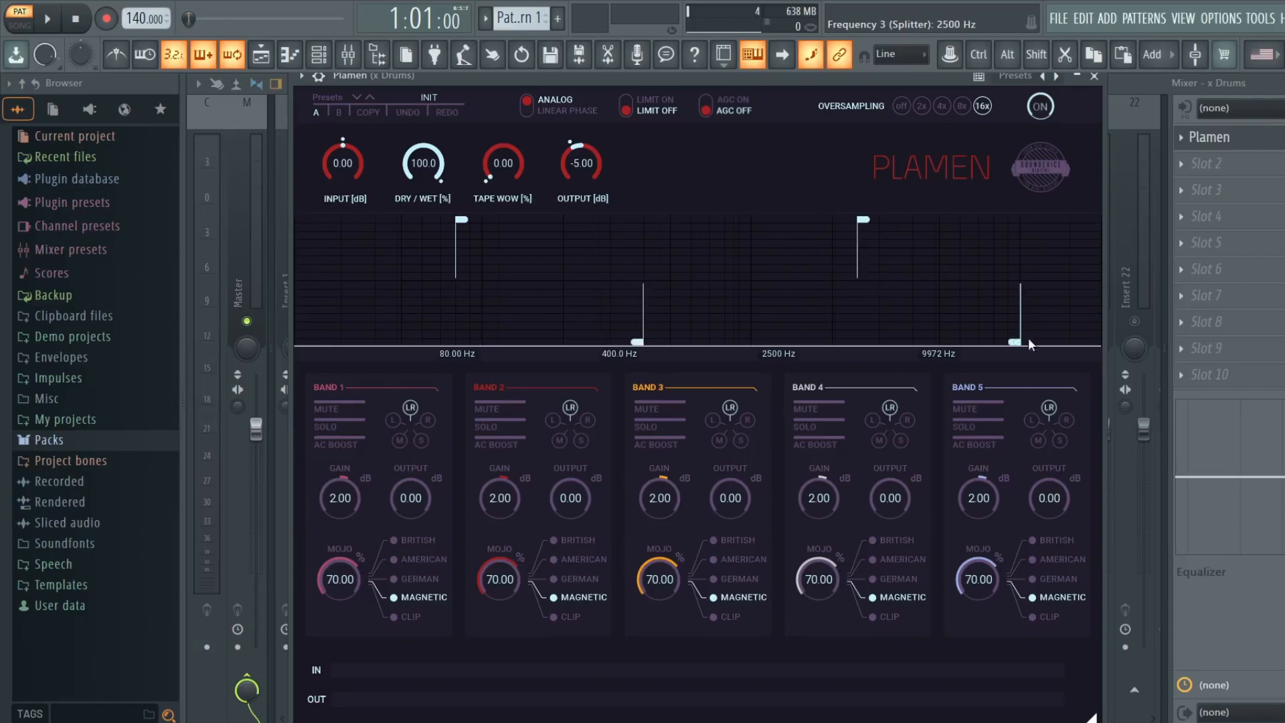
Enable AC Boost on all five bands.
{"action": "left_click", "coordinate": [339, 444]}
{"action": "left_click", "coordinate": [350, 452]}
{"action": "left_click", "coordinate": [350, 453]}
{"action": "left_click", "coordinate": [510, 446]}
{"action": "left_click", "coordinate": [644, 448]}
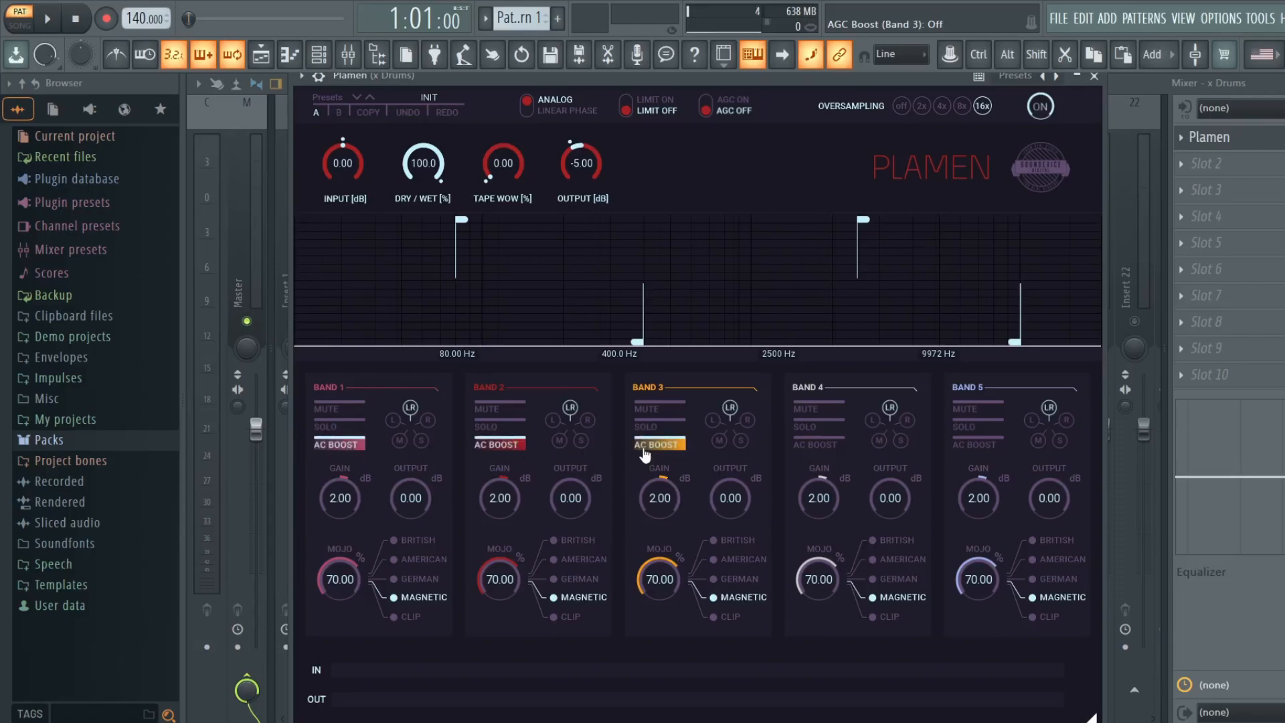
{"action": "left_click", "coordinate": [818, 445]}
{"action": "left_click", "coordinate": [977, 444]}
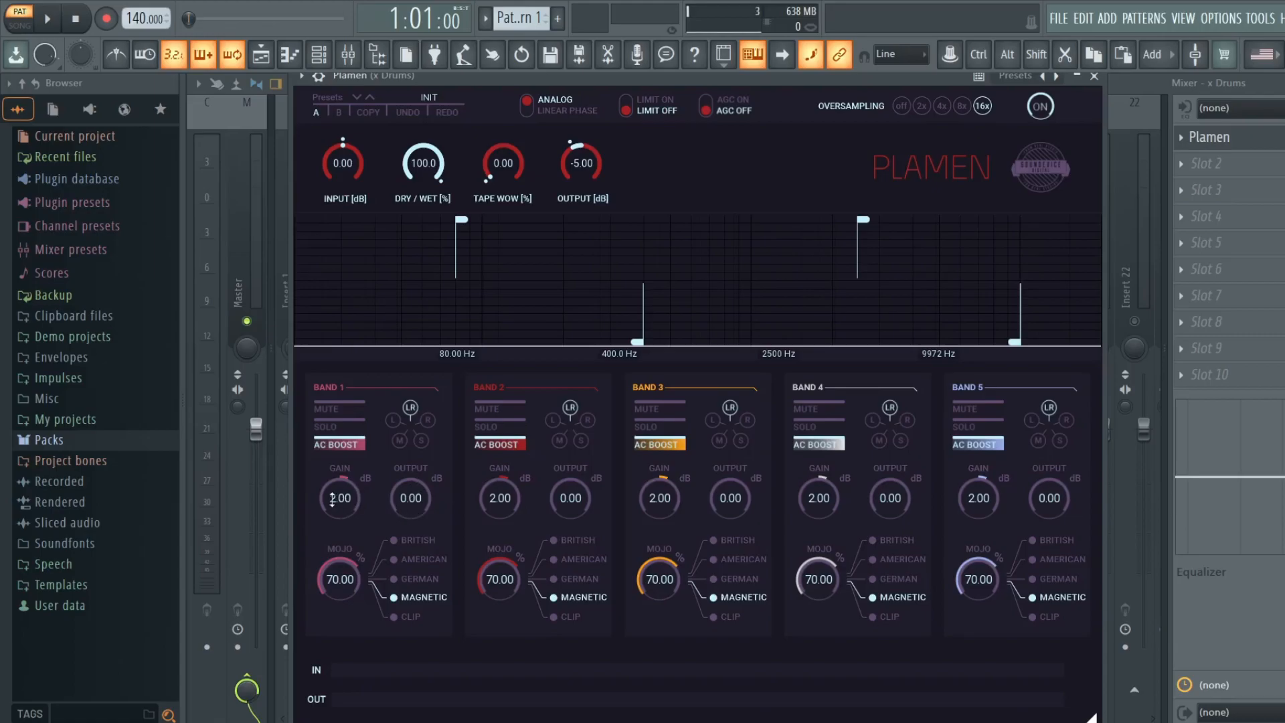
Set Band 1's gain to 0 dB and try to reset the gains of Bands 2 and 3.
{"action": "double_click", "coordinate": [339, 500]}
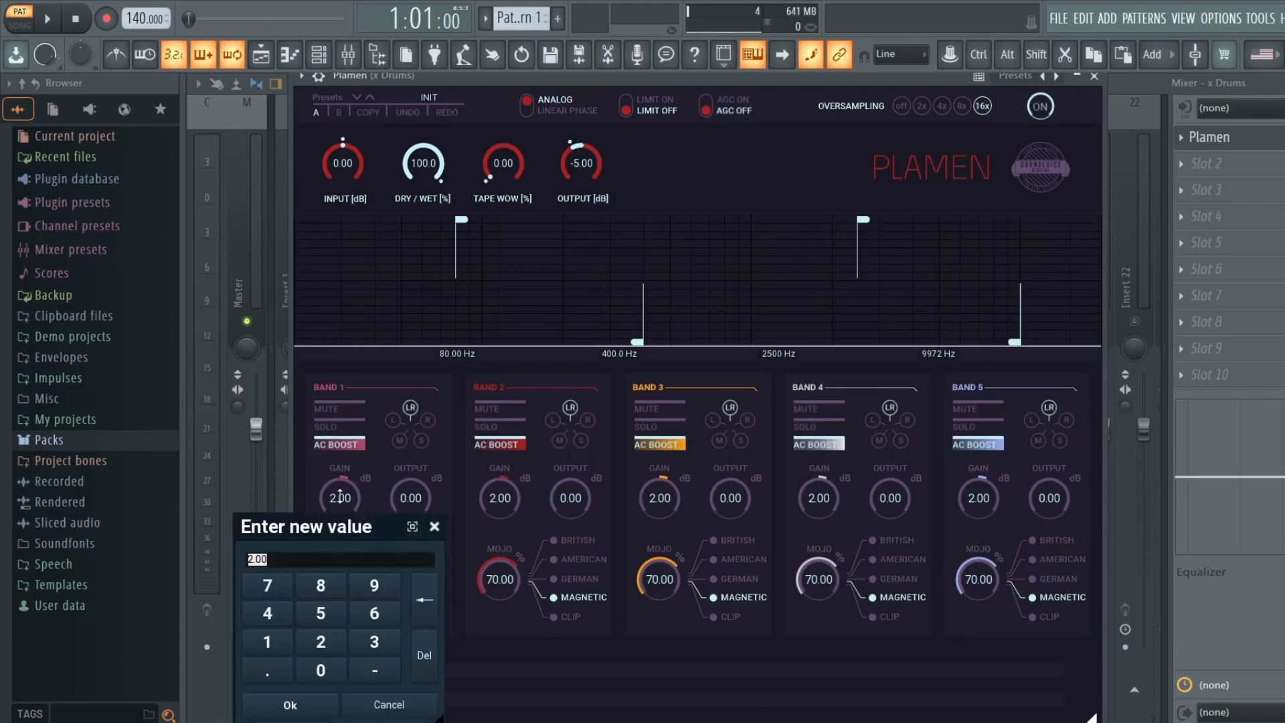
{"action": "left_click", "coordinate": [322, 670]}
{"action": "left_click", "coordinate": [290, 705]}
{"action": "double_click", "coordinate": [500, 497]}
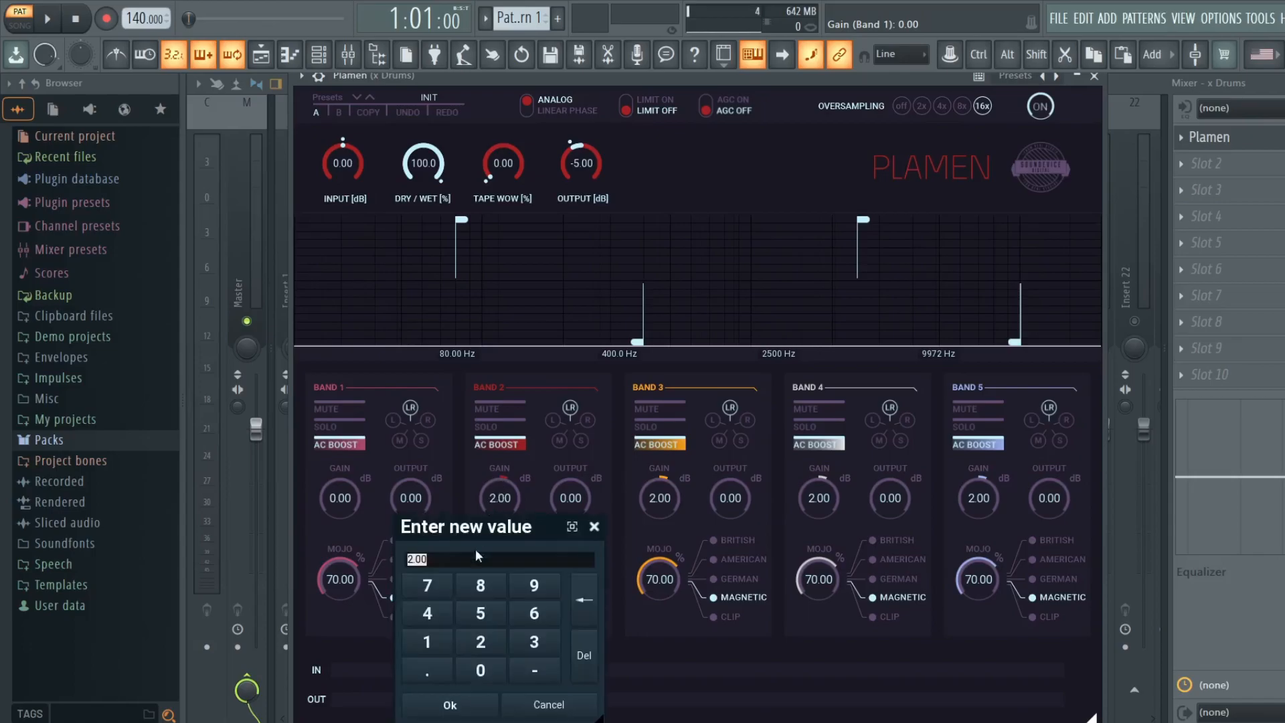
{"action": "left_click", "coordinate": [461, 702]}
{"action": "double_click", "coordinate": [651, 497]}
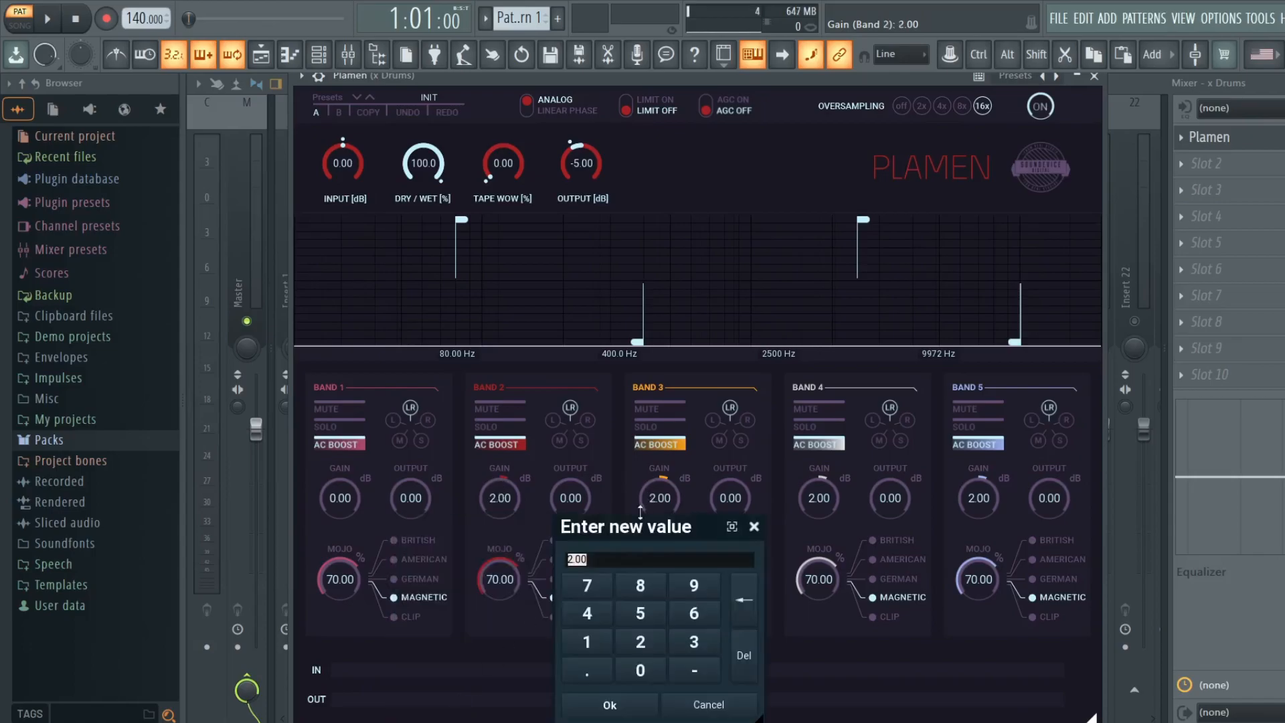
{"action": "left_click", "coordinate": [610, 703]}
Switch Band 1 to the American mode and set its Mojo to 79.10 %.
{"action": "left_click", "coordinate": [423, 559]}
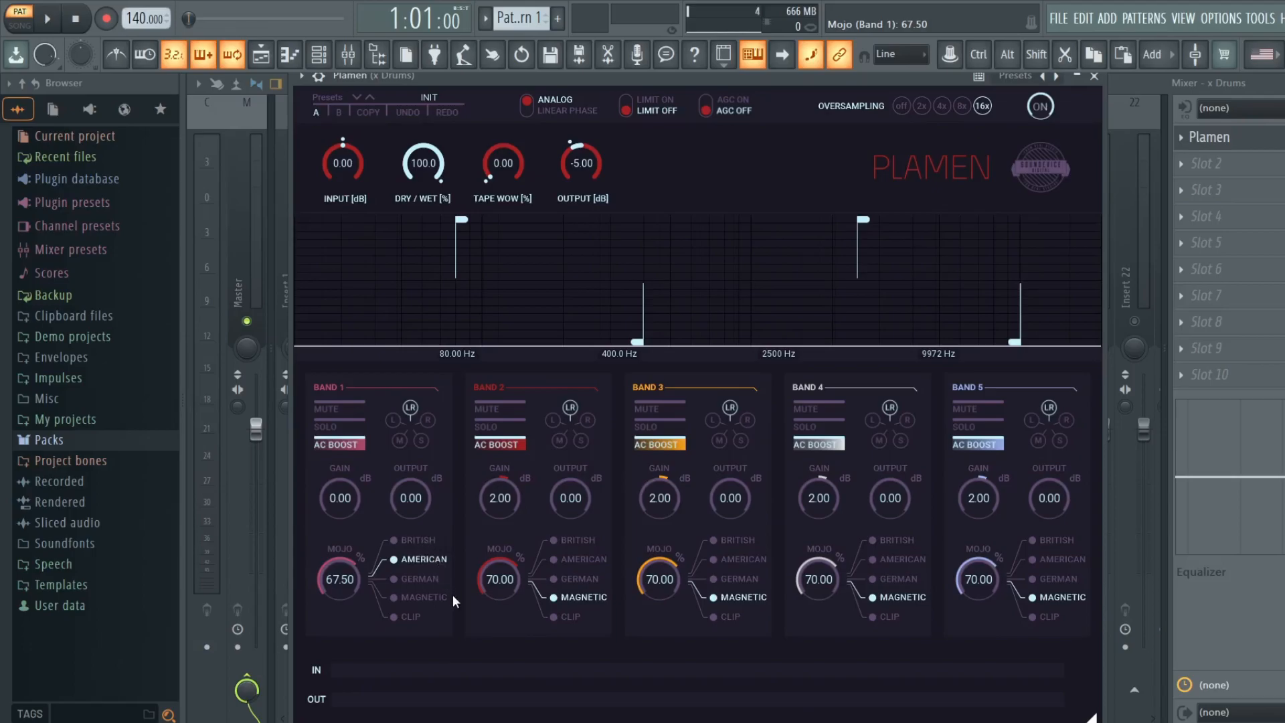
{"action": "mouse_move", "coordinate": [340, 579]}
{"action": "left_mouse_down"}
{"action": "mouse_move", "coordinate": [340, 619]}
{"action": "mouse_move", "coordinate": [340, 575]}
{"action": "left_mouse_up"}
{"action": "left_click", "coordinate": [1096, 77]}
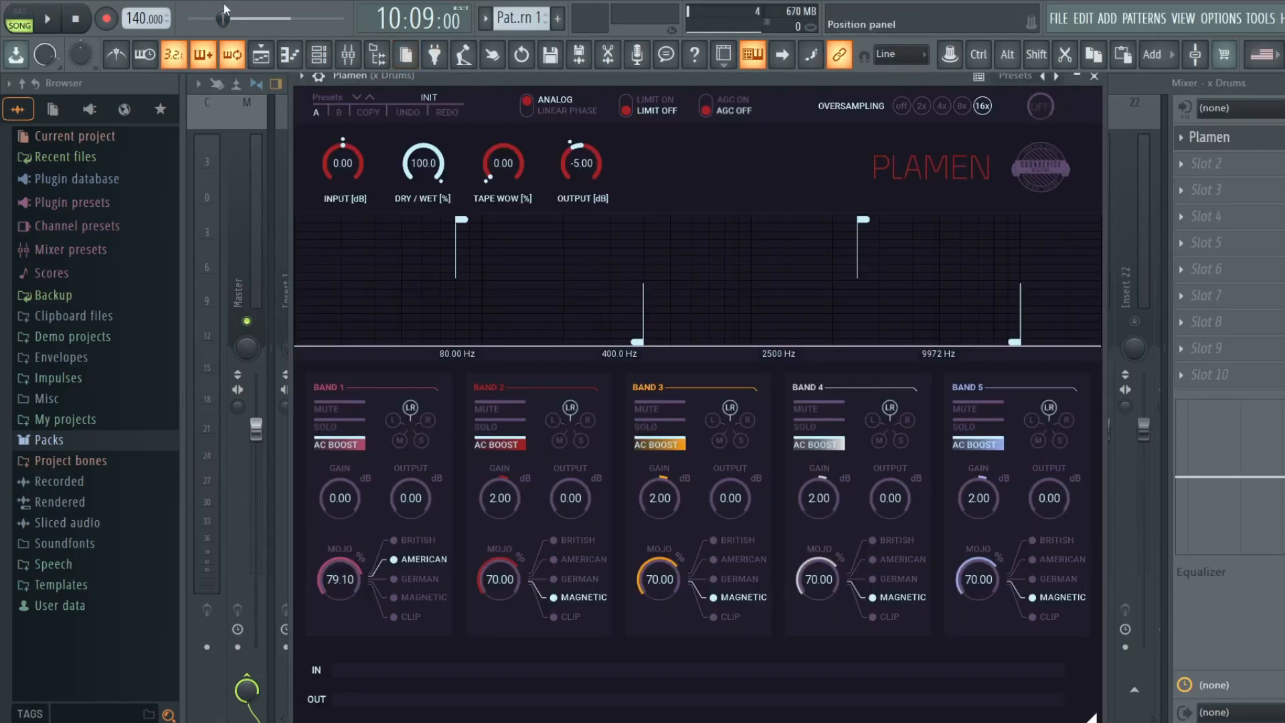
Play the song and switch the crossover to Linear Phase with 4x oversampling.
{"action": "left_click", "coordinate": [50, 20]}
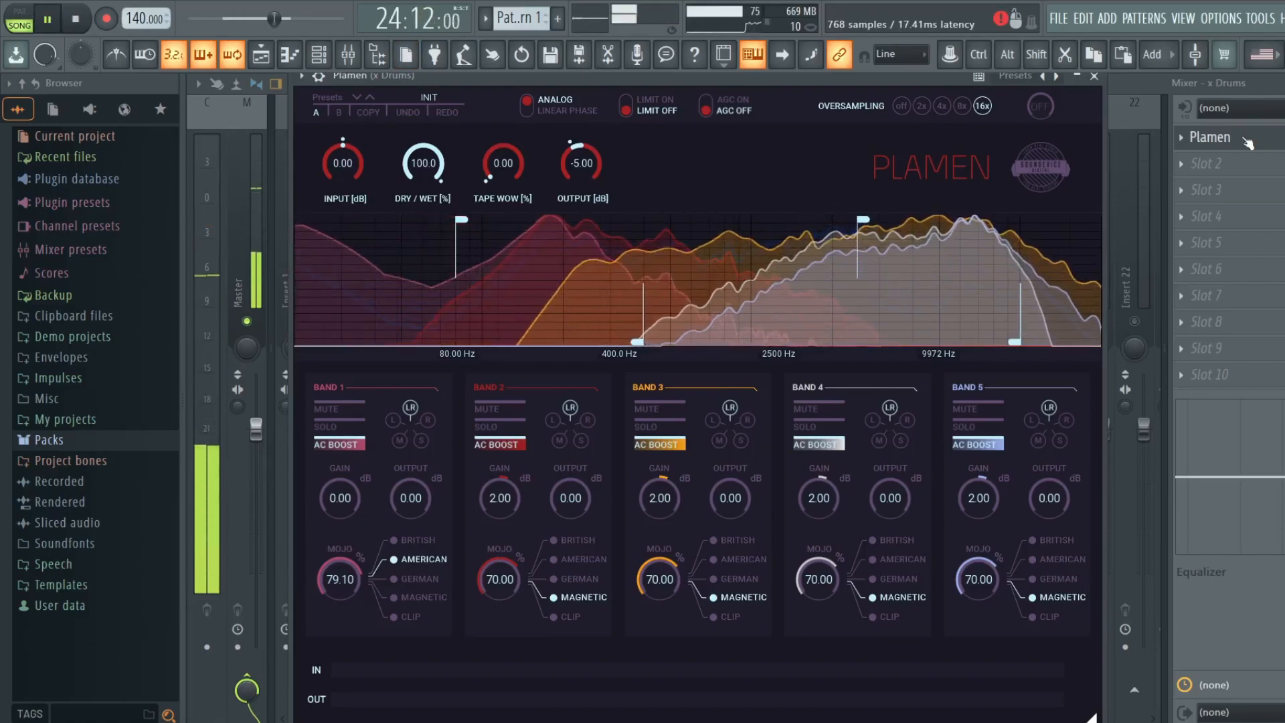
{"action": "left_click", "coordinate": [543, 115]}
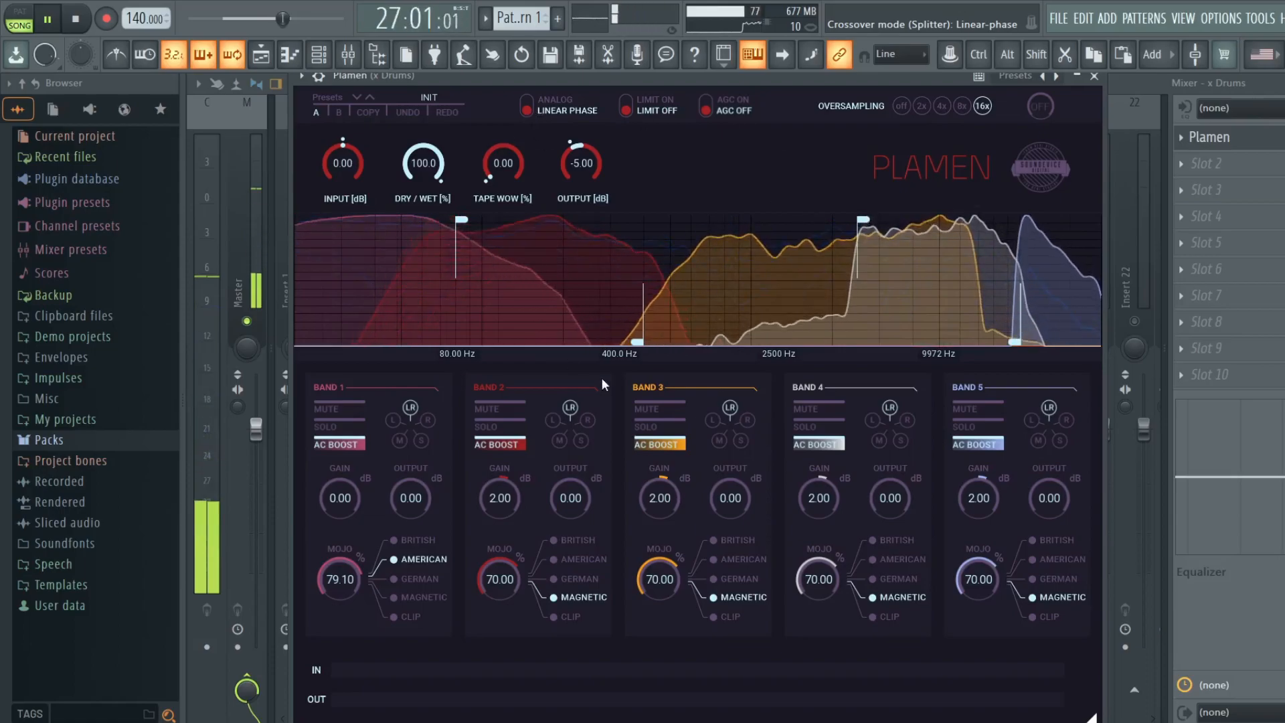
{"action": "left_click", "coordinate": [942, 106]}
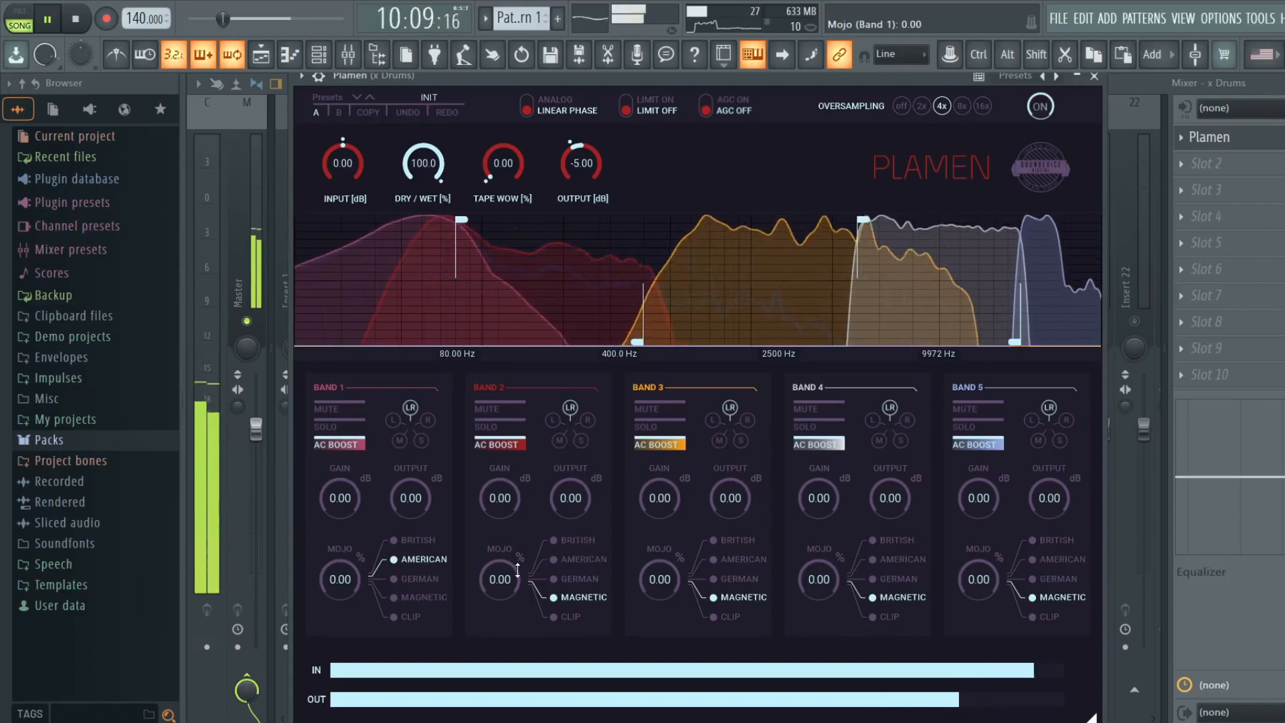
Set Band 2 to 100 % Mojo in British mode and solo the band.
{"action": "left_click_drag", "start_coordinate": [518, 569], "coordinate": [573, 546]}
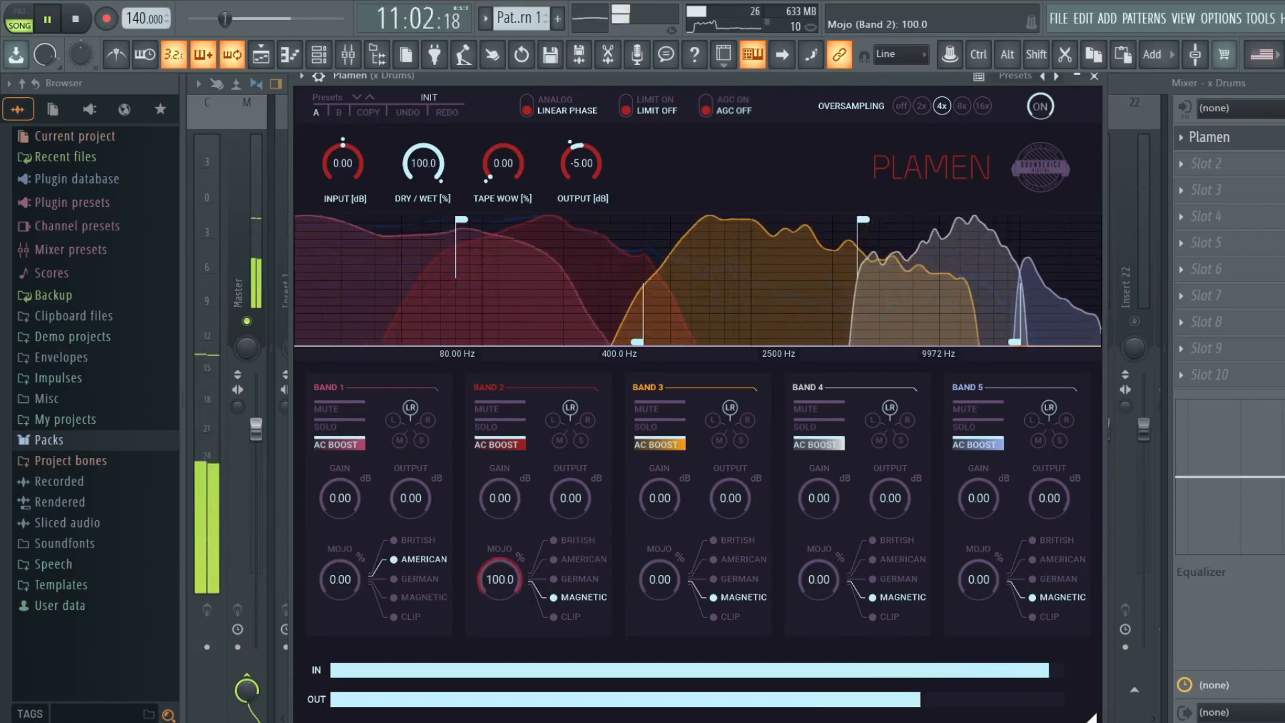
{"action": "left_click", "coordinate": [556, 540]}
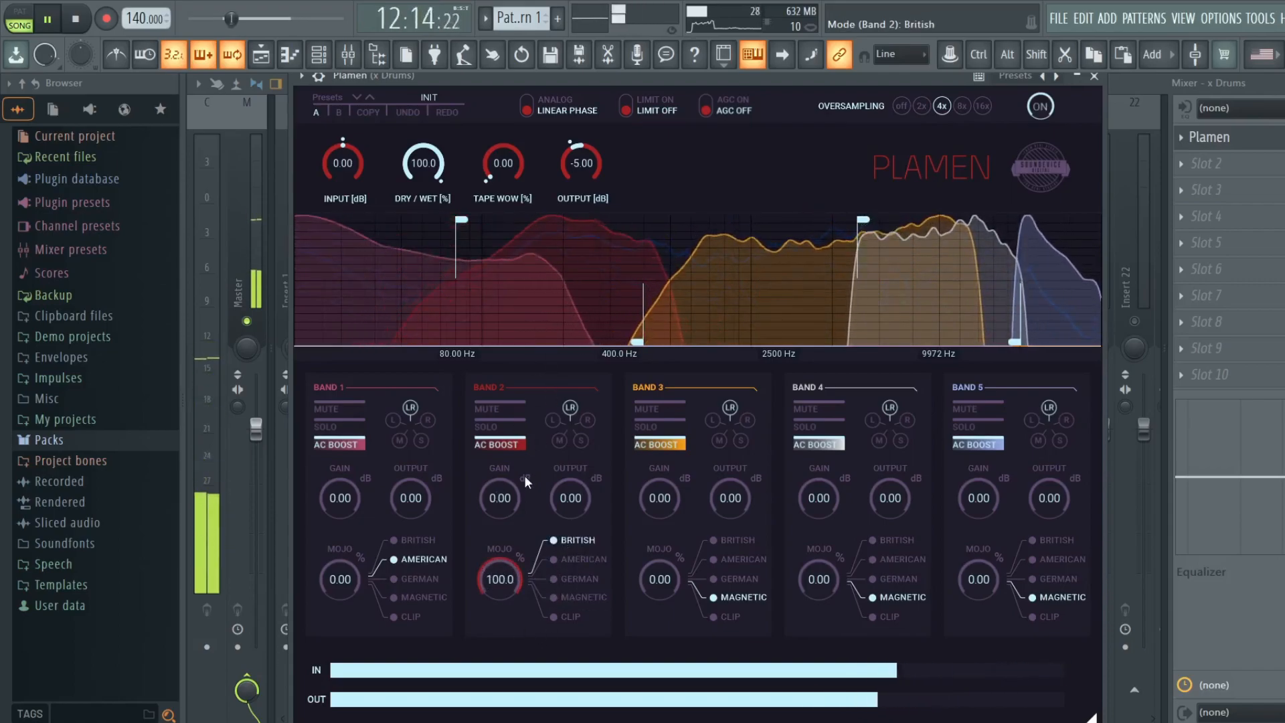
{"action": "left_click", "coordinate": [500, 427]}
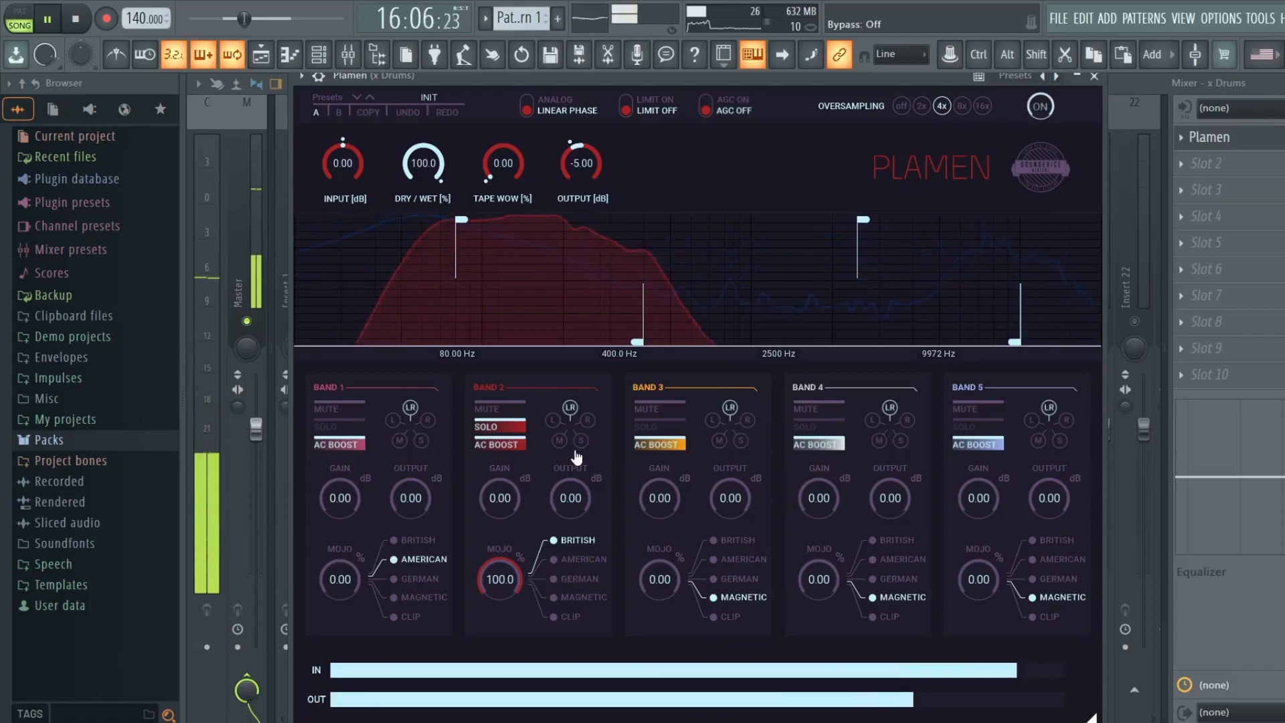
Audition Band 2's American, German, British and Magnetic modes at full Mojo, settle on Magnetic and unsolo the band.
{"action": "mouse_move", "coordinate": [507, 568]}
{"action": "left_mouse_down"}
{"action": "mouse_move", "coordinate": [508, 583]}
{"action": "mouse_move", "coordinate": [509, 567]}
{"action": "left_mouse_up"}
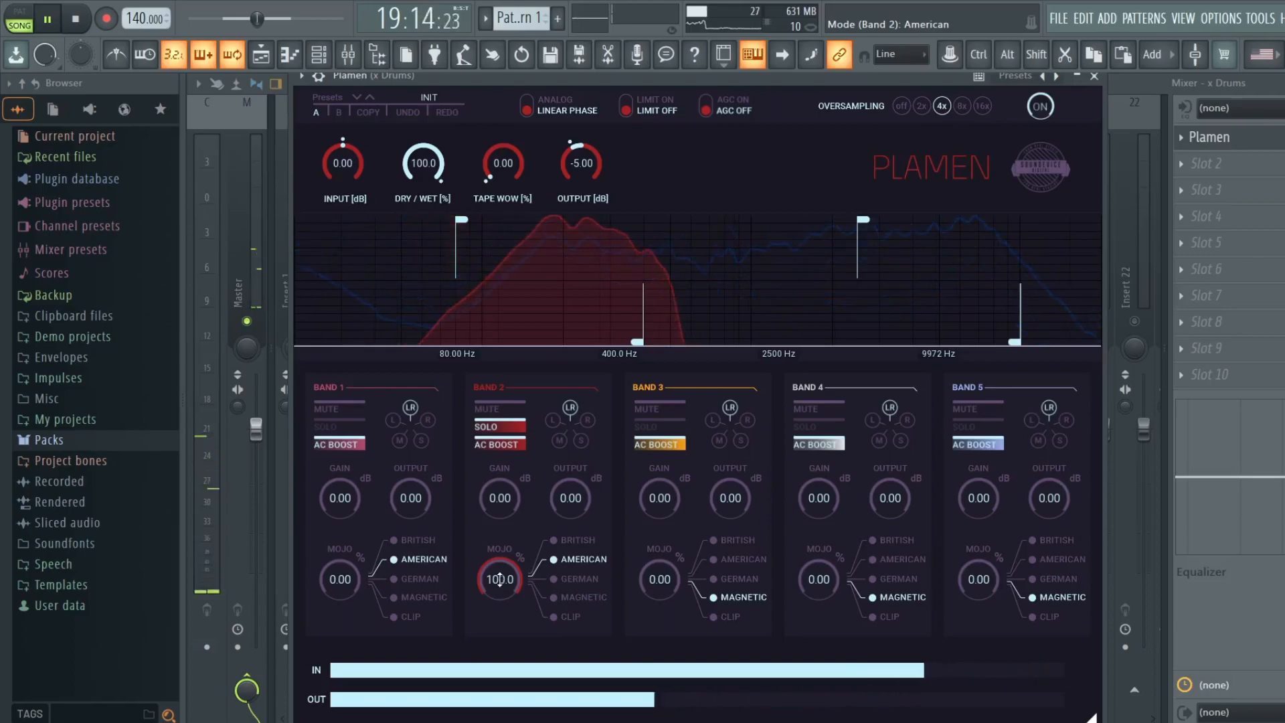
{"action": "left_click", "coordinate": [567, 584]}
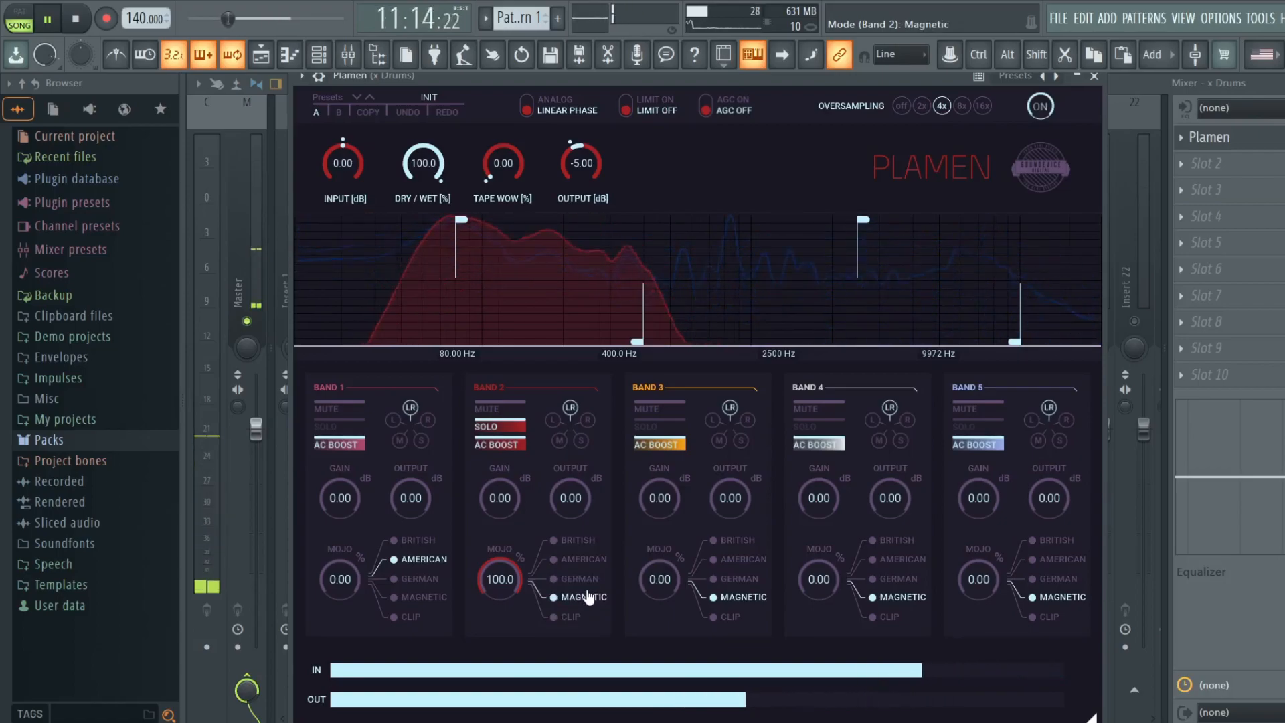
{"action": "left_click", "coordinate": [586, 563]}
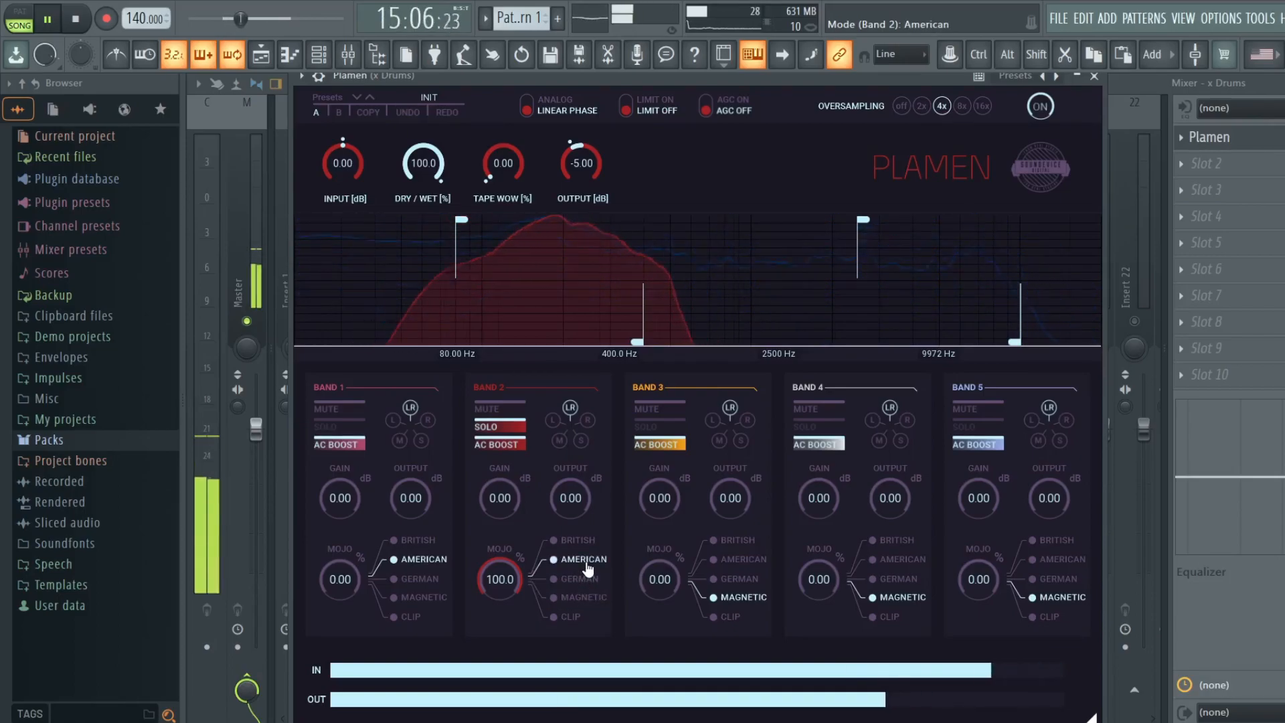
{"action": "left_click", "coordinate": [579, 541]}
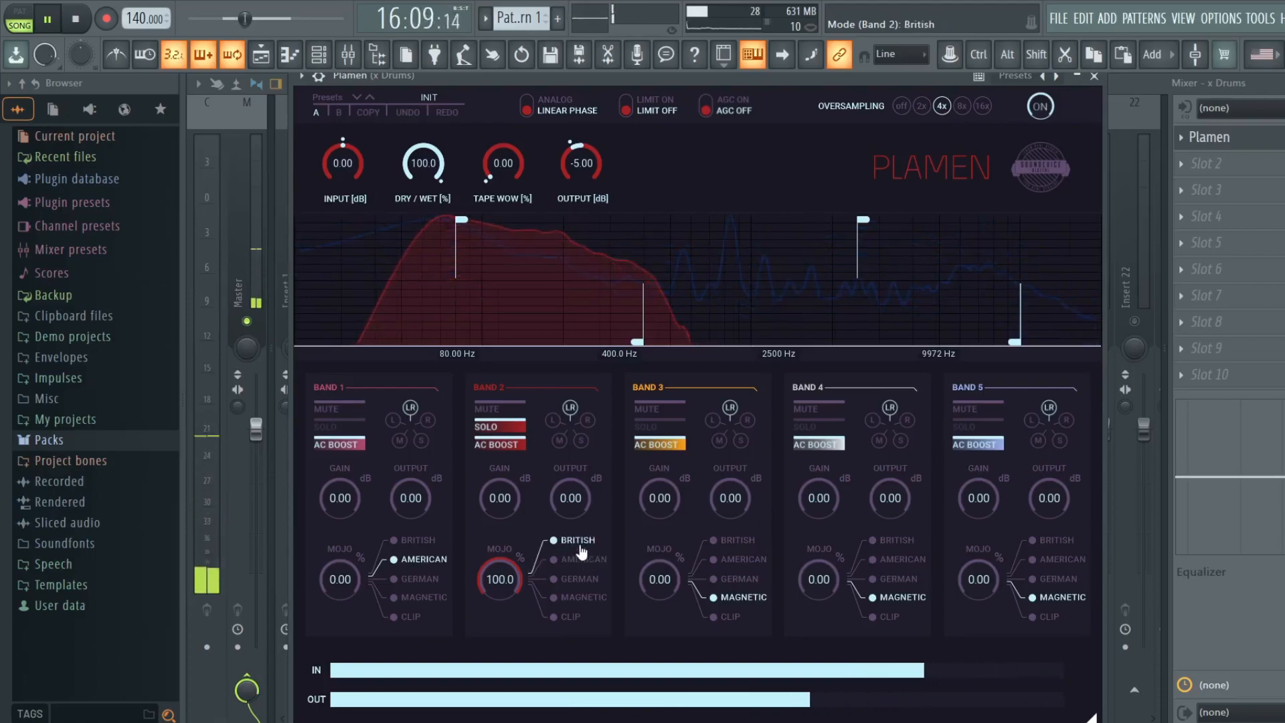
{"action": "left_click", "coordinate": [580, 579]}
{"action": "left_click", "coordinate": [580, 598]}
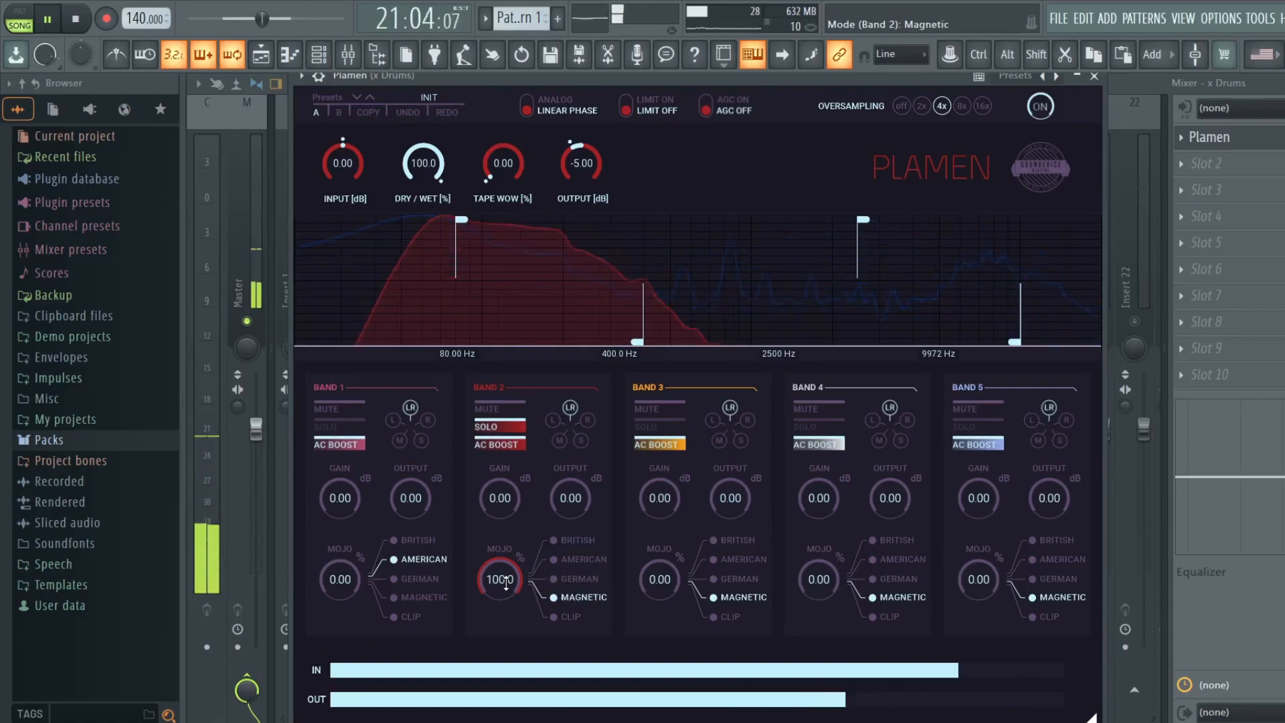
{"action": "left_click", "coordinate": [498, 428]}
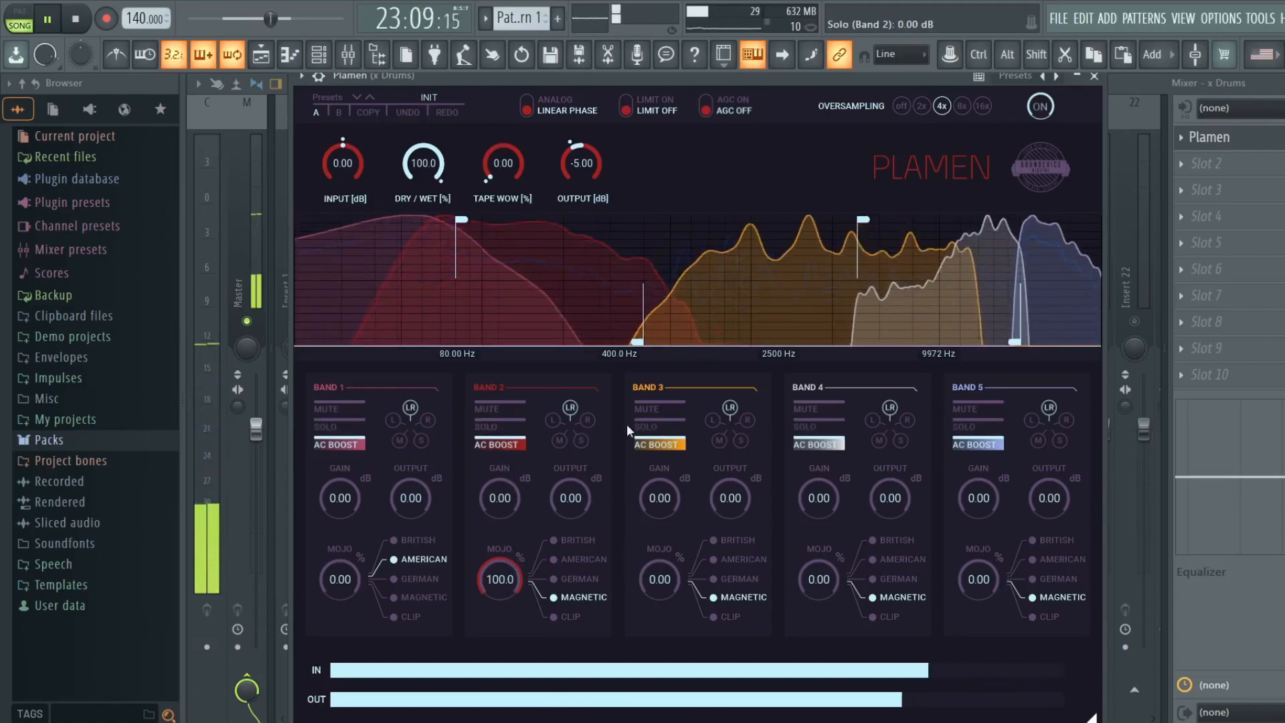
Compare the drums with the Plamen plugin bypassed and active, leaving the plugin on.
{"action": "left_click", "coordinate": [1041, 107]}
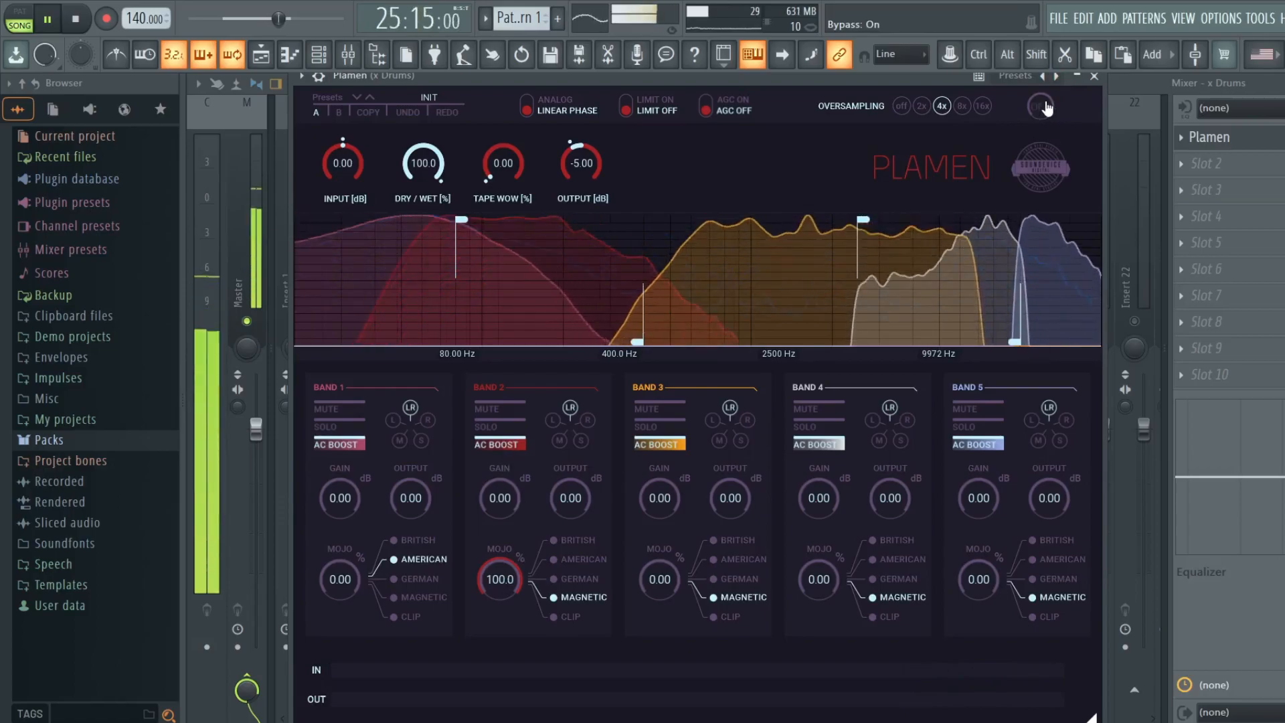
{"action": "left_click", "coordinate": [1048, 108]}
{"action": "left_click", "coordinate": [1048, 108]}
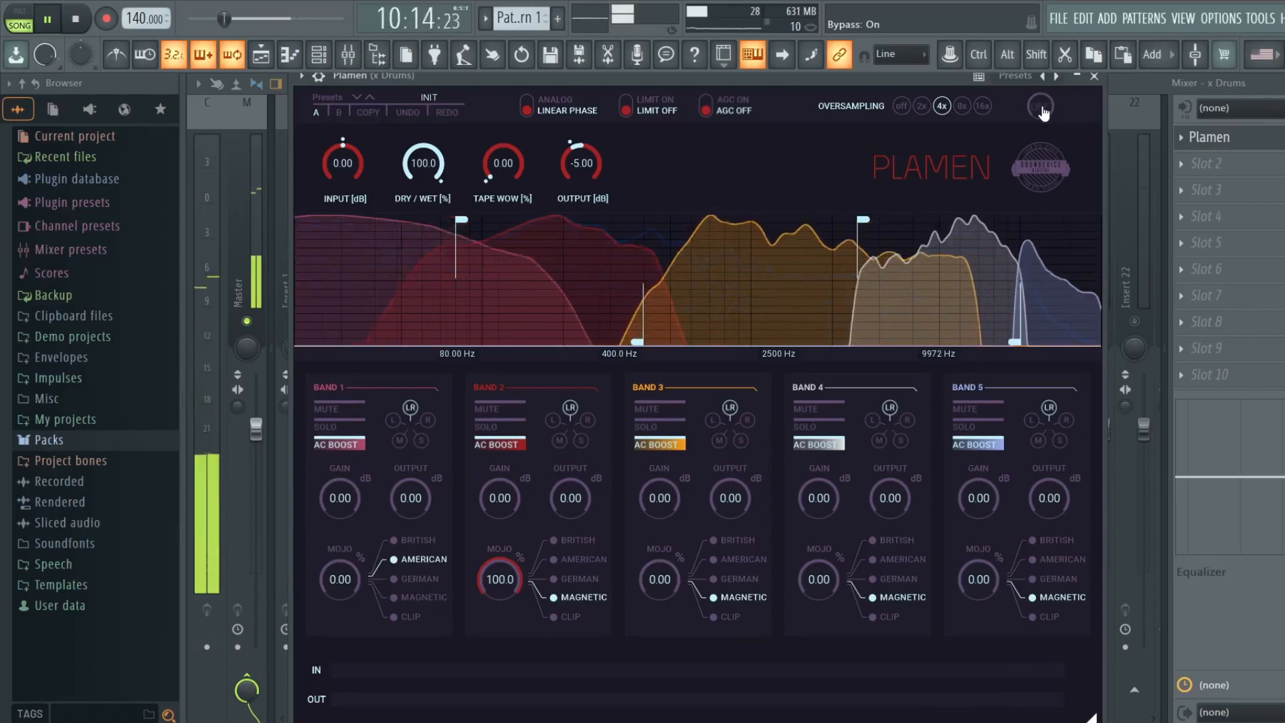
{"action": "left_click", "coordinate": [1042, 109]}
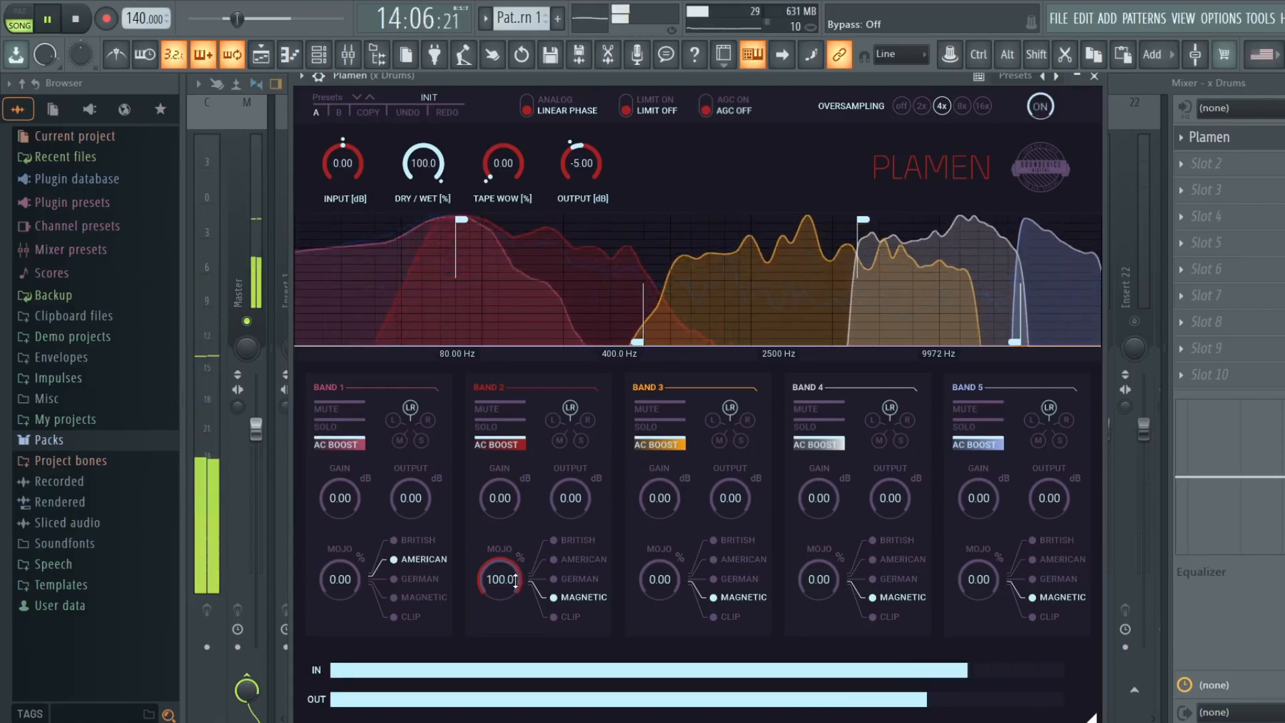
Raise the plugin's output to -0.49 dB and compare the bypassed and processed sound.
{"action": "left_click_drag", "start_coordinate": [584, 161], "coordinate": [585, 130]}
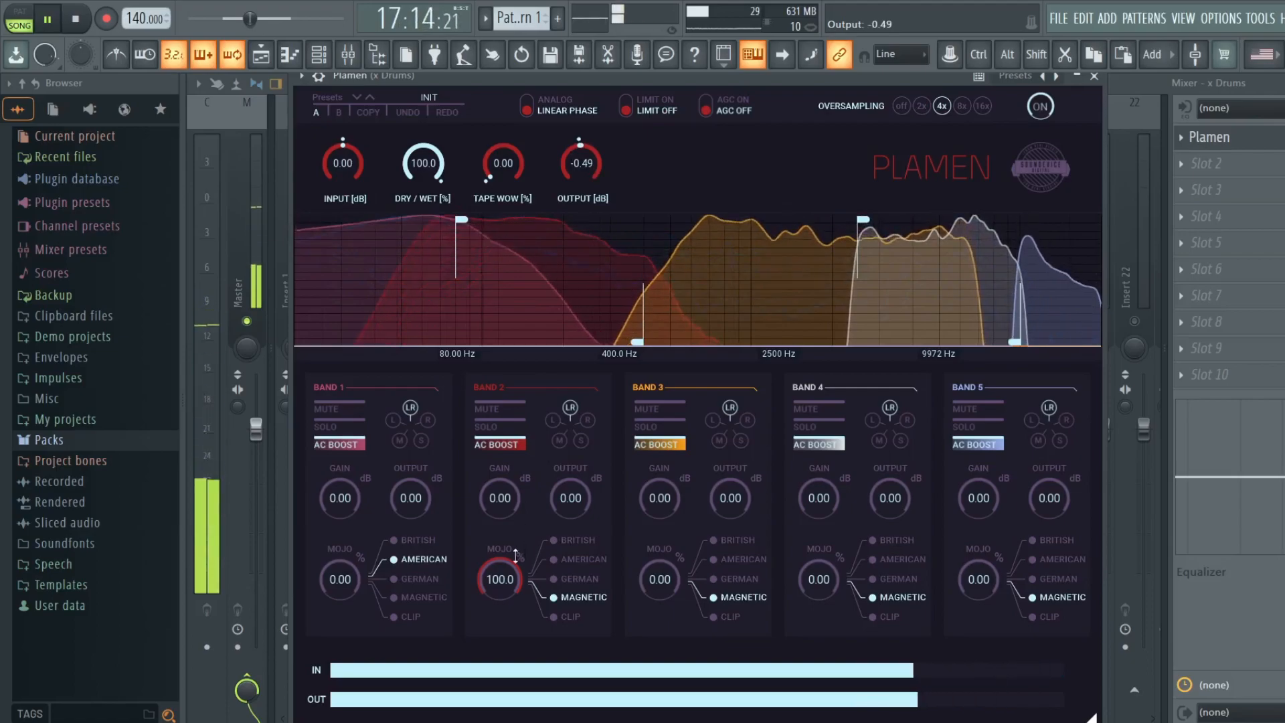
{"action": "left_click", "coordinate": [1040, 107]}
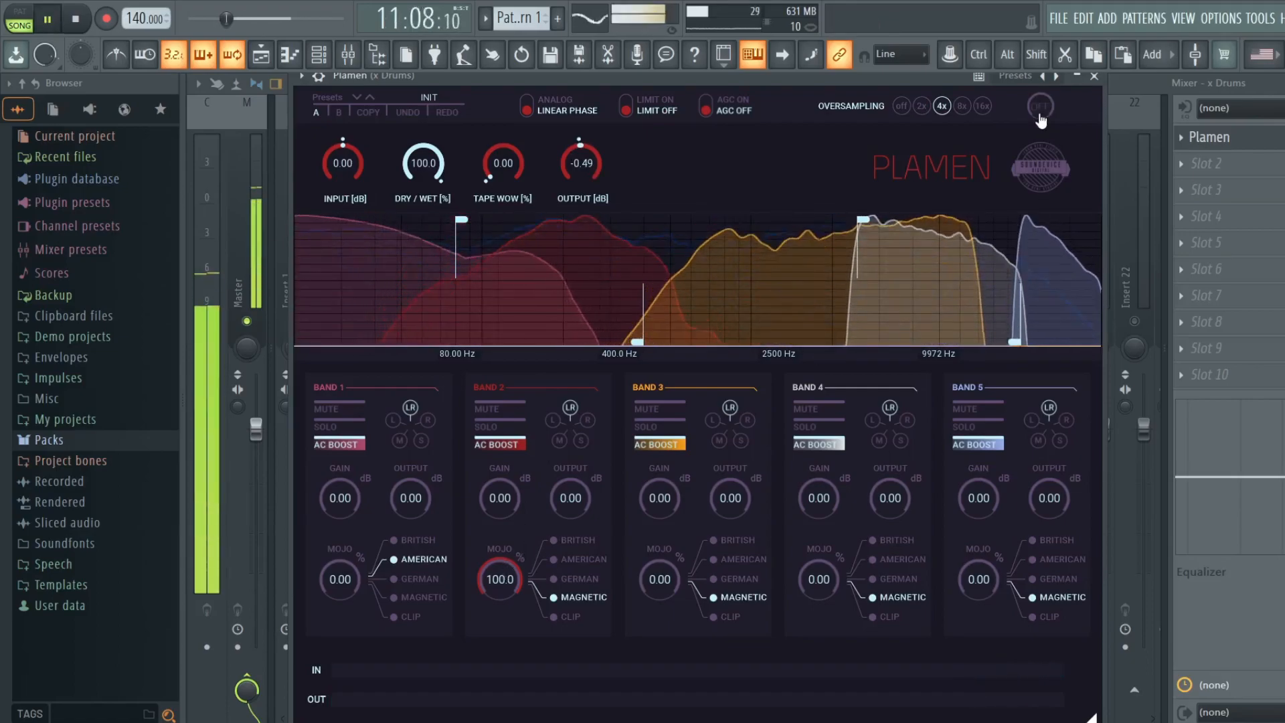
{"action": "left_click", "coordinate": [1040, 111]}
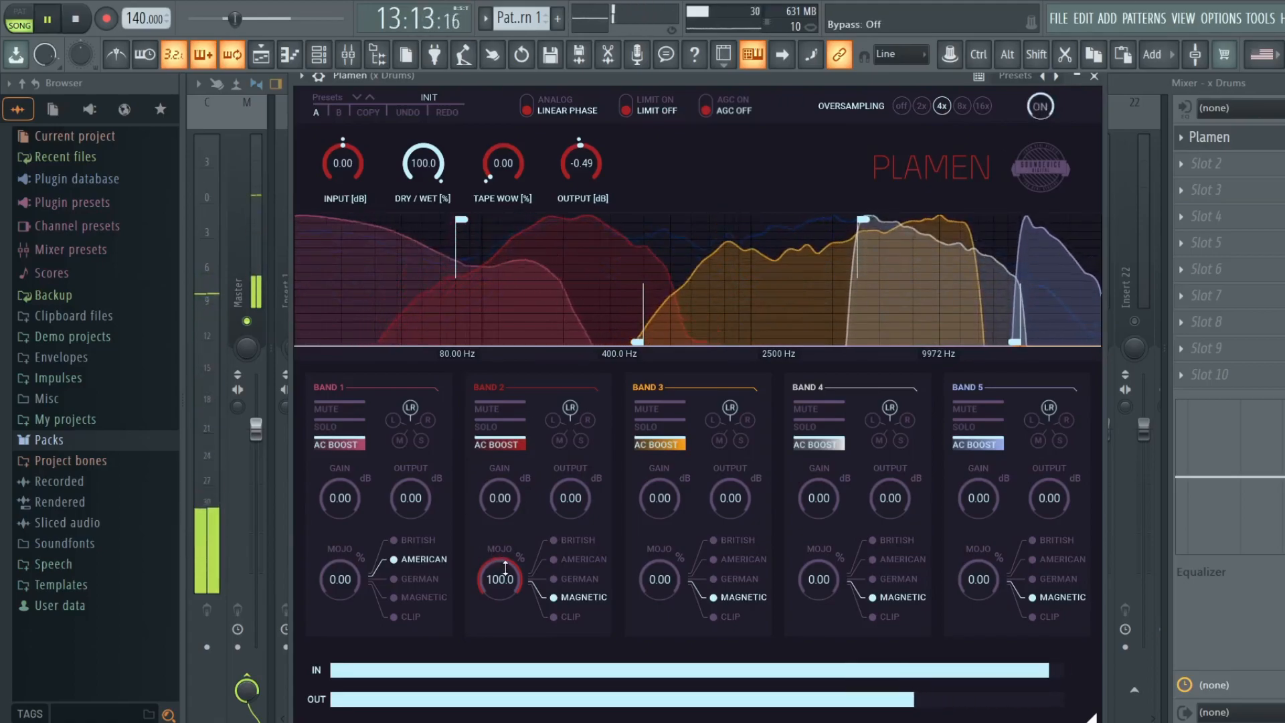
Restart playback and audition Band 2's Clip and German modes before returning it to Magnetic.
{"action": "key", "text": "space"}
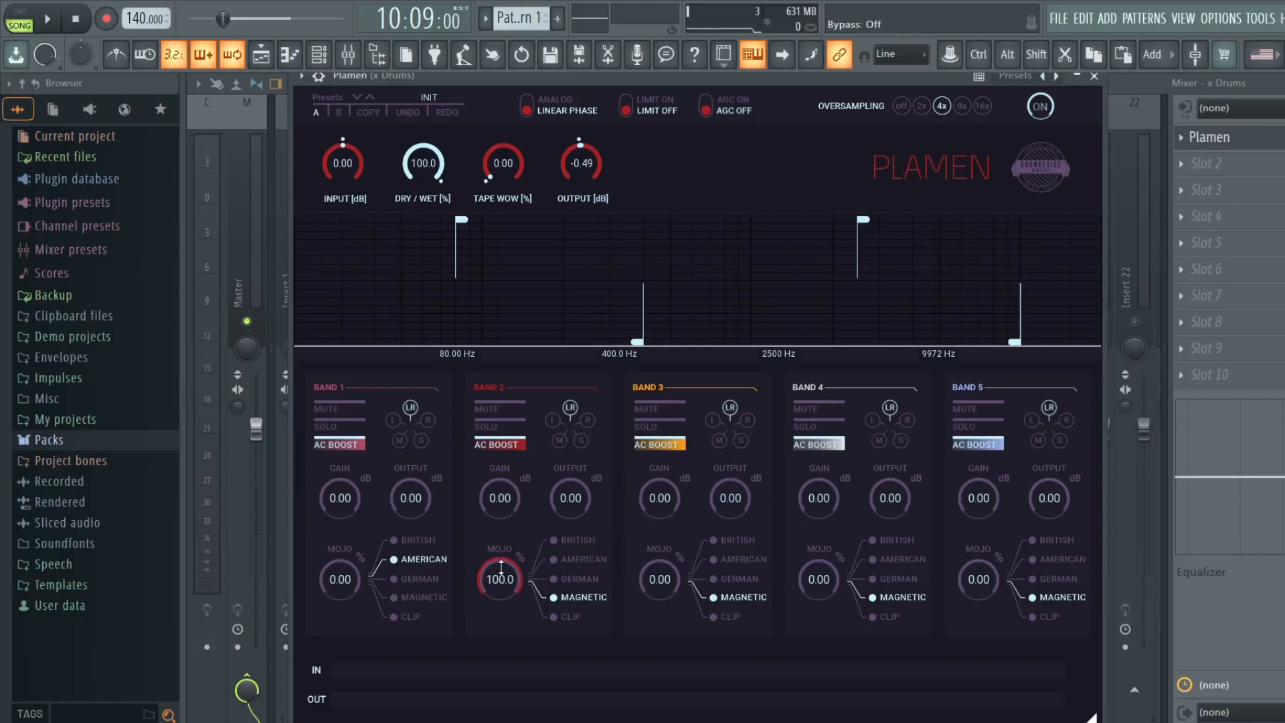
{"action": "key", "text": "space"}
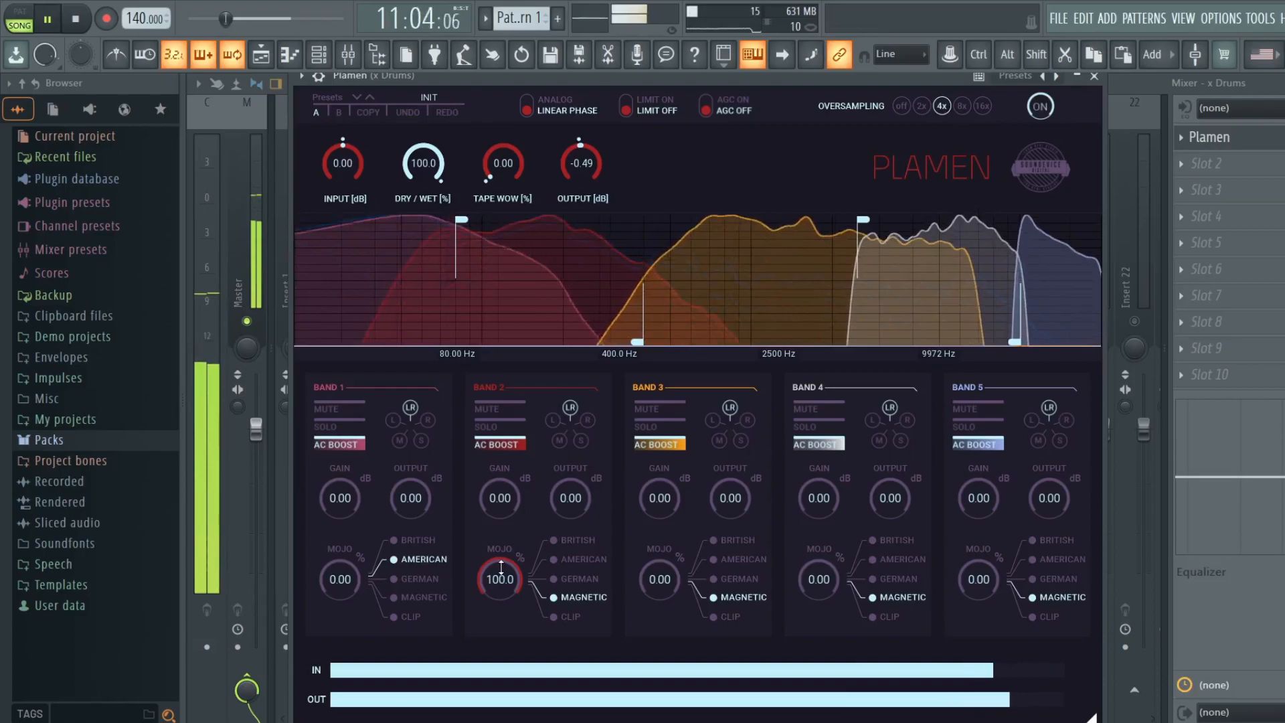
{"action": "left_click", "coordinate": [569, 617]}
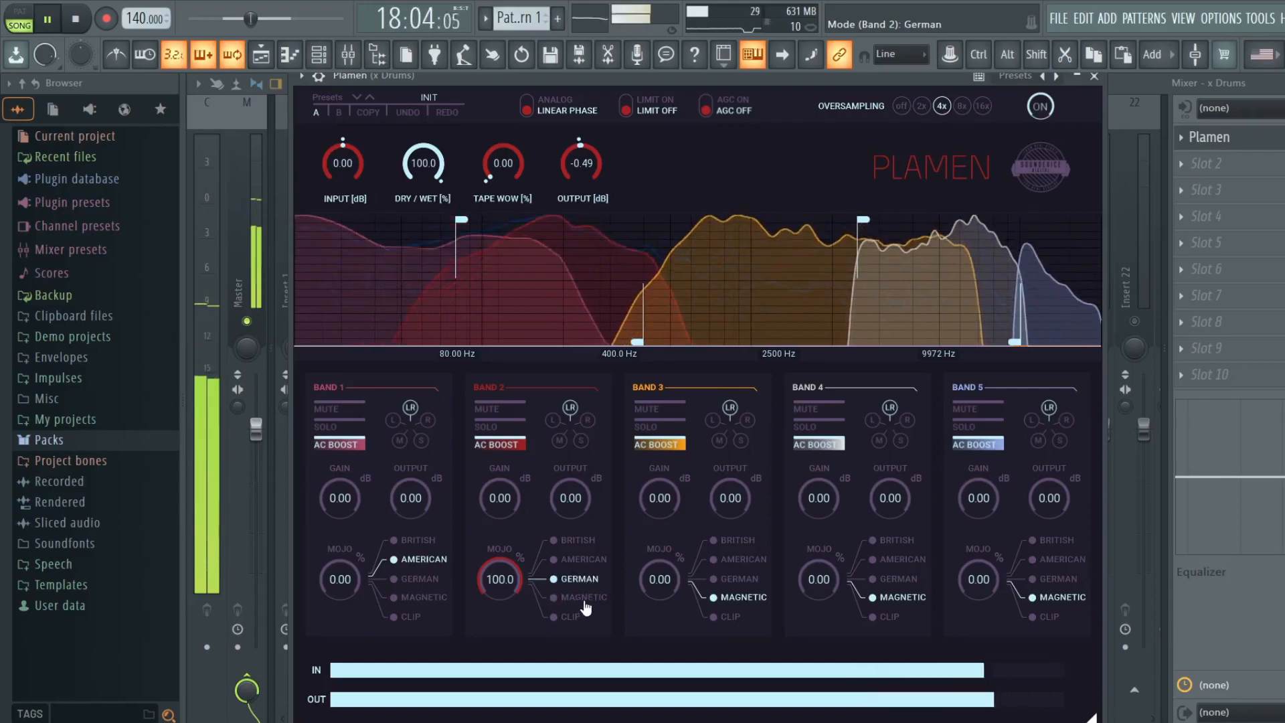
{"action": "left_click", "coordinate": [584, 598]}
Set Band 2's Mojo to 20.50 %, and Band 3 to 100 % Mojo in British mode.
{"action": "left_click_drag", "start_coordinate": [500, 579], "coordinate": [500, 586]}
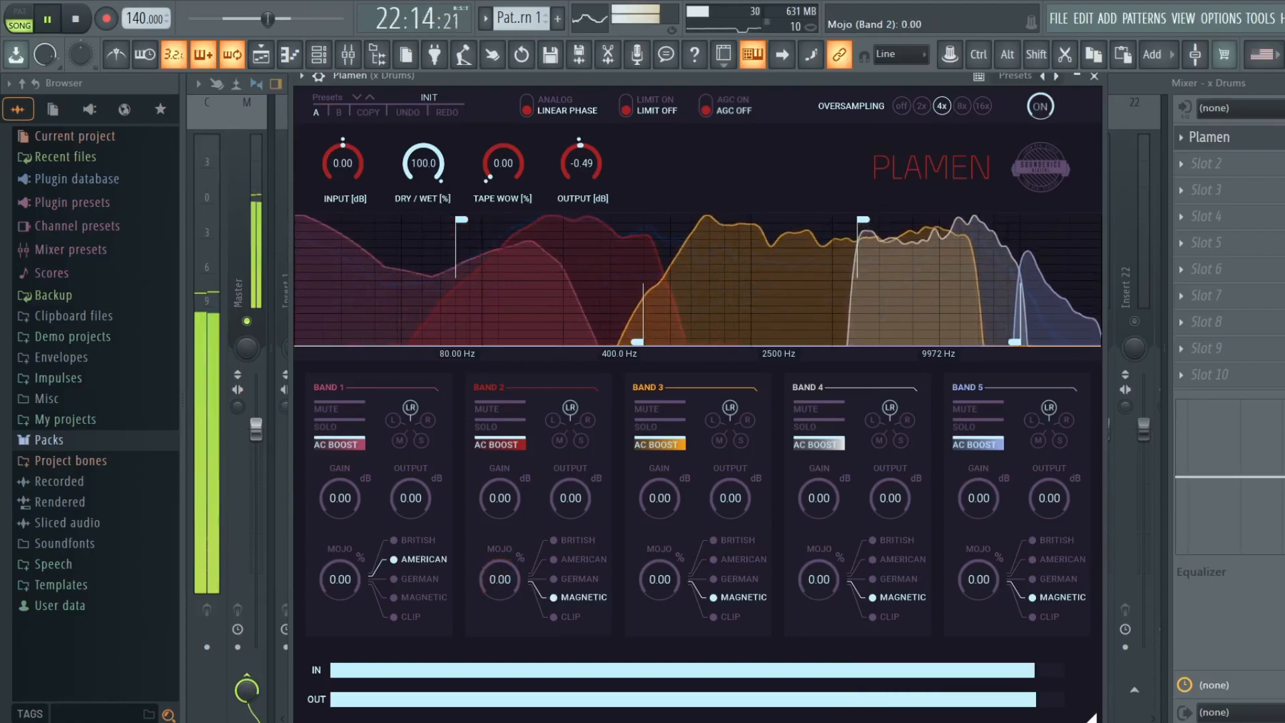
{"action": "mouse_move", "coordinate": [500, 579]}
{"action": "left_mouse_down"}
{"action": "mouse_move", "coordinate": [500, 561]}
{"action": "mouse_move", "coordinate": [500, 574]}
{"action": "left_mouse_up"}
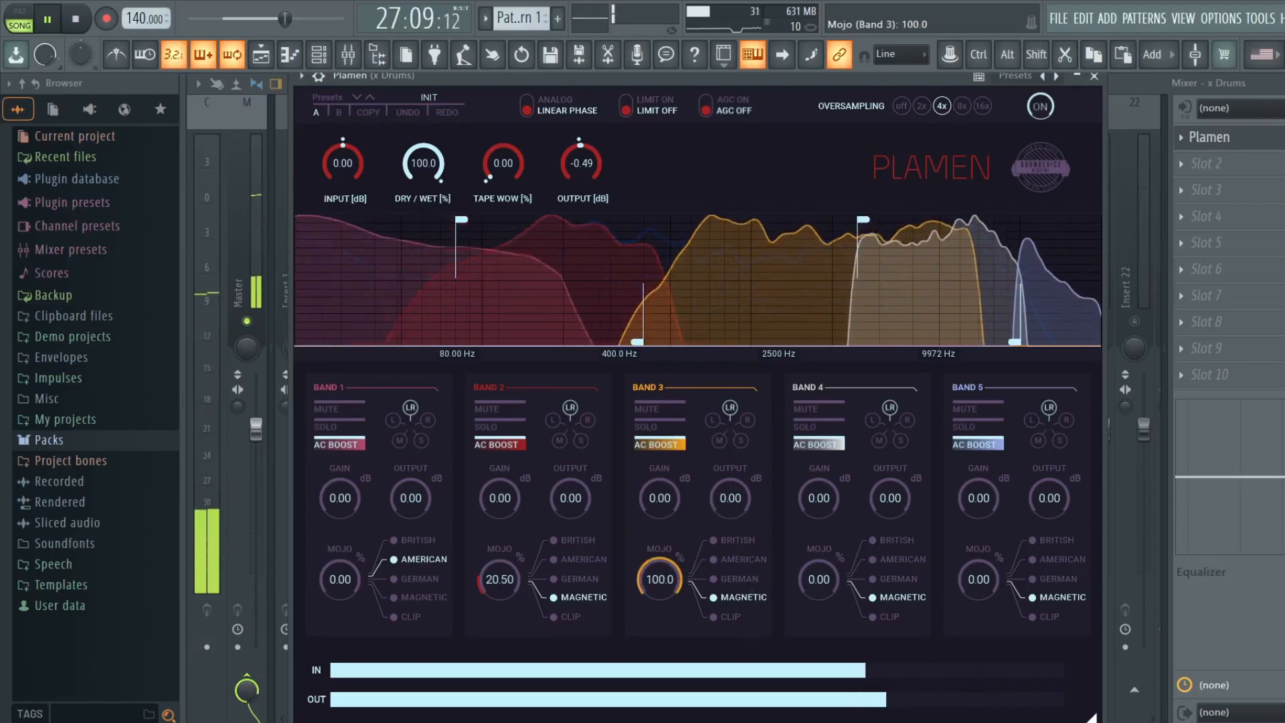
{"action": "left_click", "coordinate": [746, 544]}
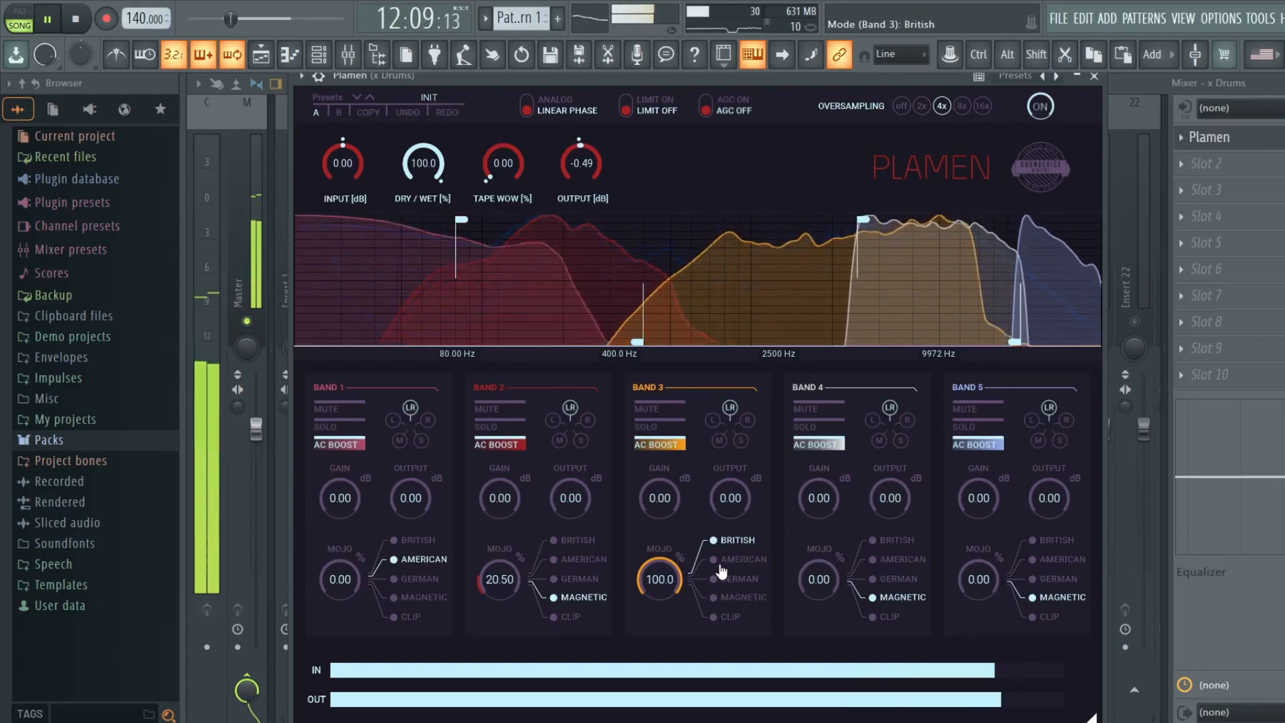
Switch Band 3 to German mode after trying American, set its Mojo to 41.50 %, and compare the bypassed and processed drums.
{"action": "left_click", "coordinate": [740, 566]}
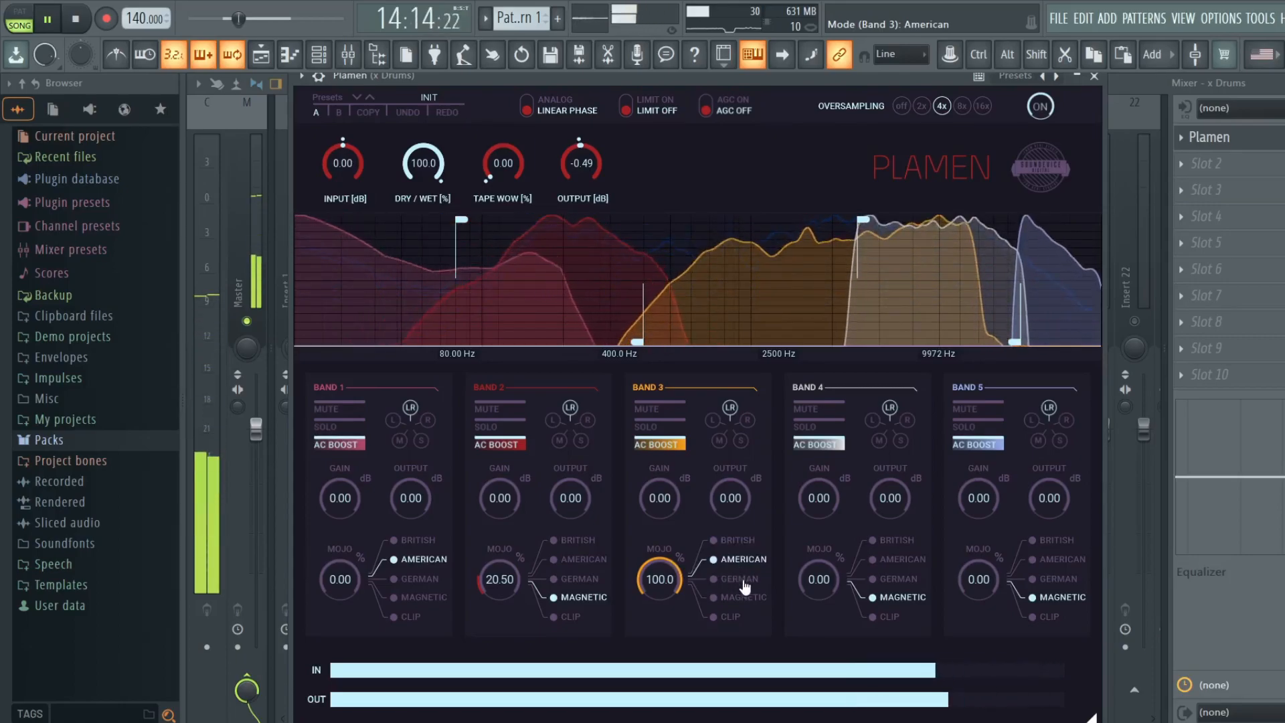
{"action": "left_click", "coordinate": [742, 581]}
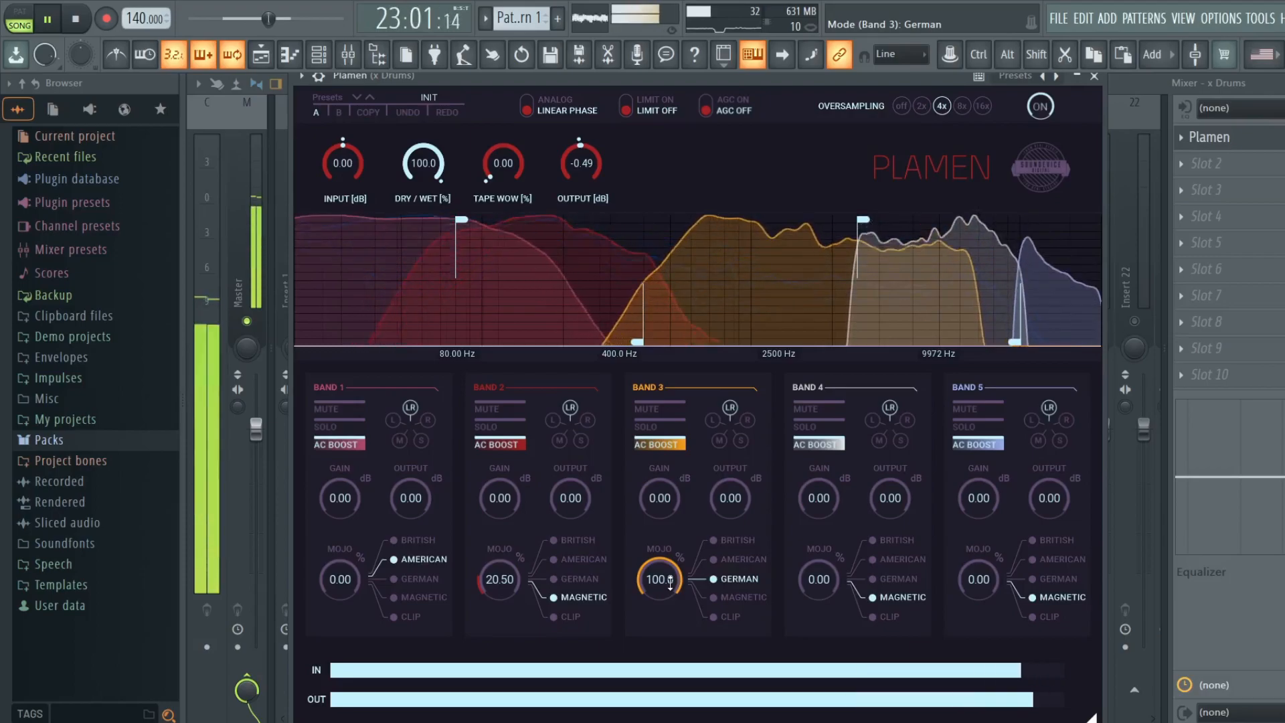
{"action": "left_click_drag", "start_coordinate": [671, 583], "coordinate": [671, 618]}
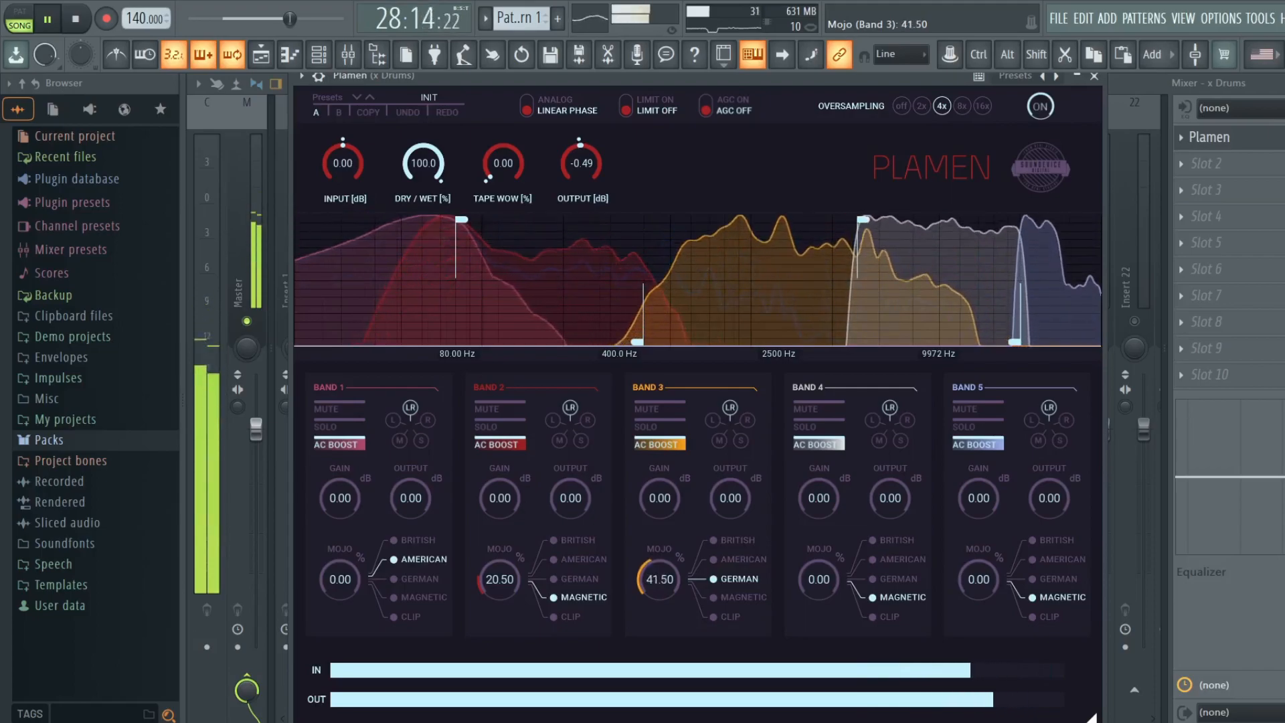
{"action": "left_click", "coordinate": [1042, 108]}
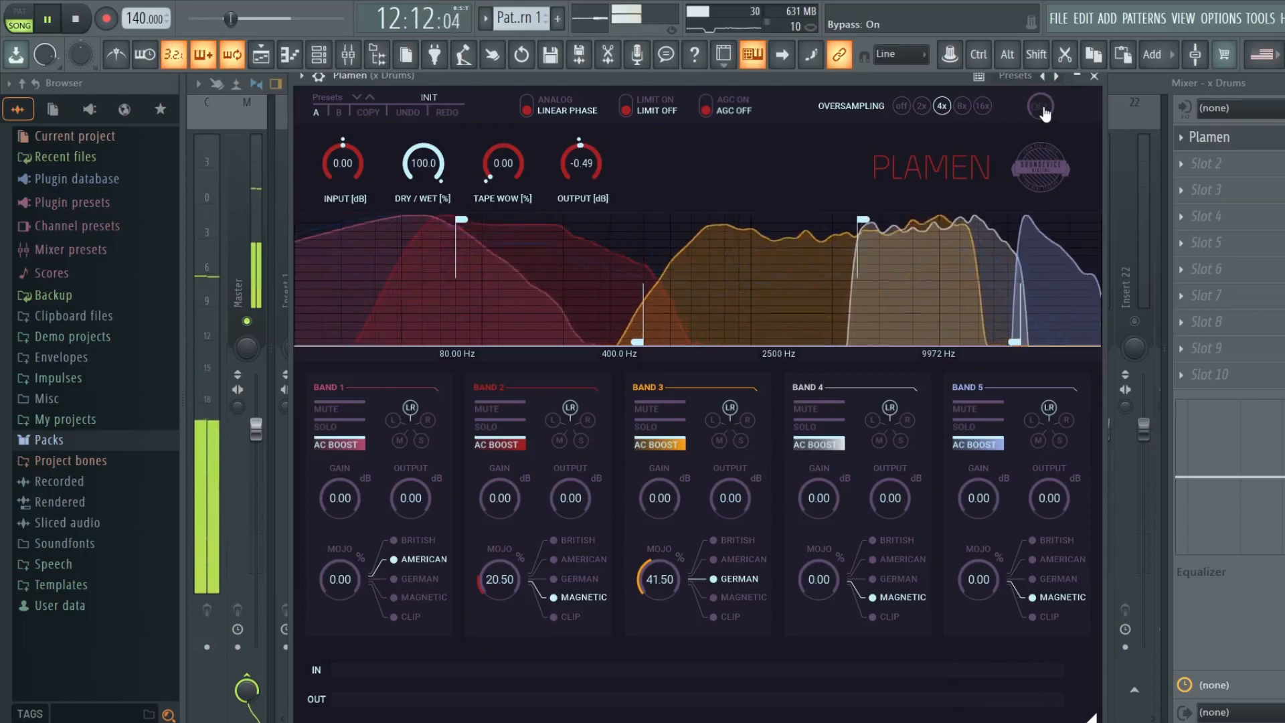
{"action": "left_click", "coordinate": [1042, 106]}
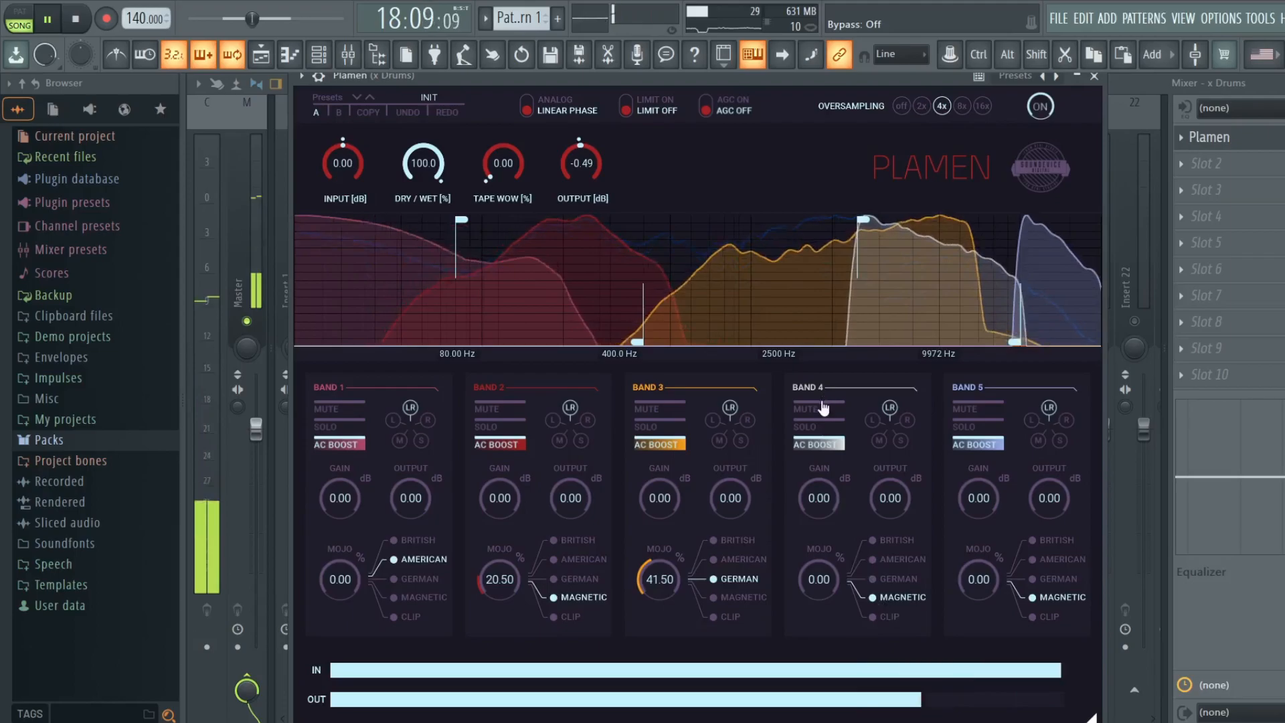
Audition Band 4's Clip, German and British modes at 100 % Mojo, and settle on American mode at 57.20 %.
{"action": "left_click_drag", "start_coordinate": [819, 579], "coordinate": [819, 566]}
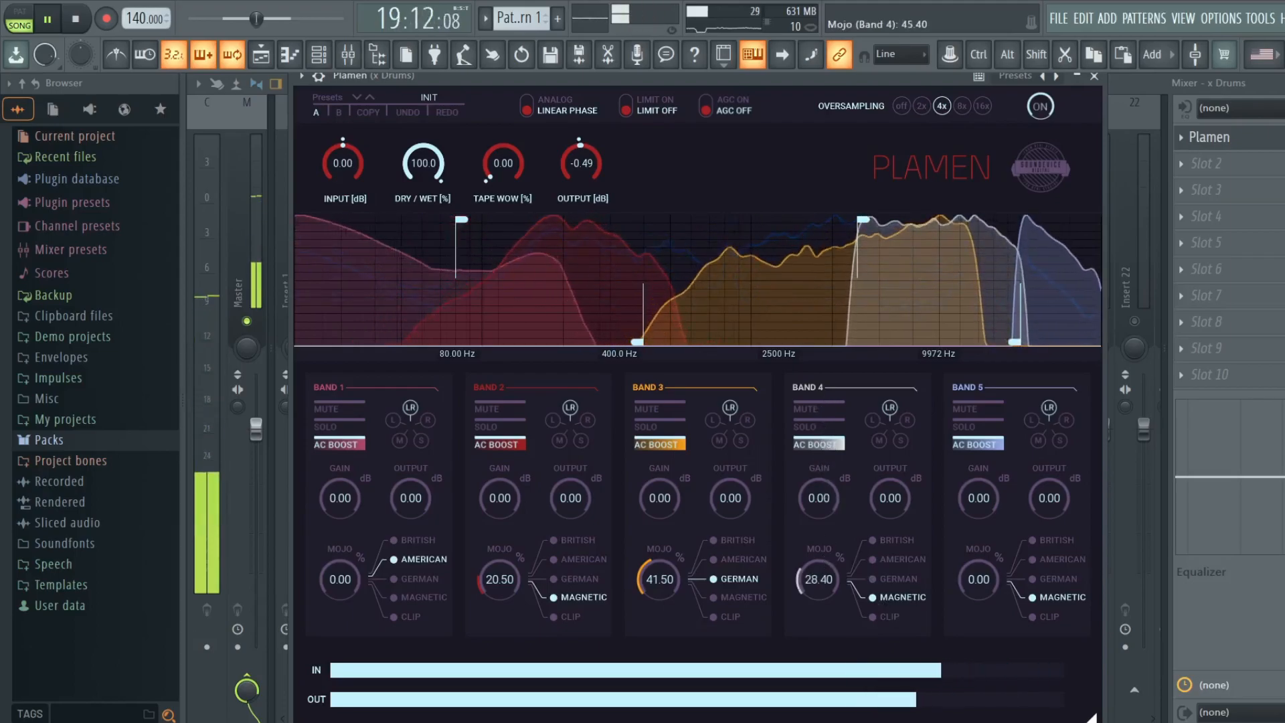
{"action": "left_click", "coordinate": [883, 617]}
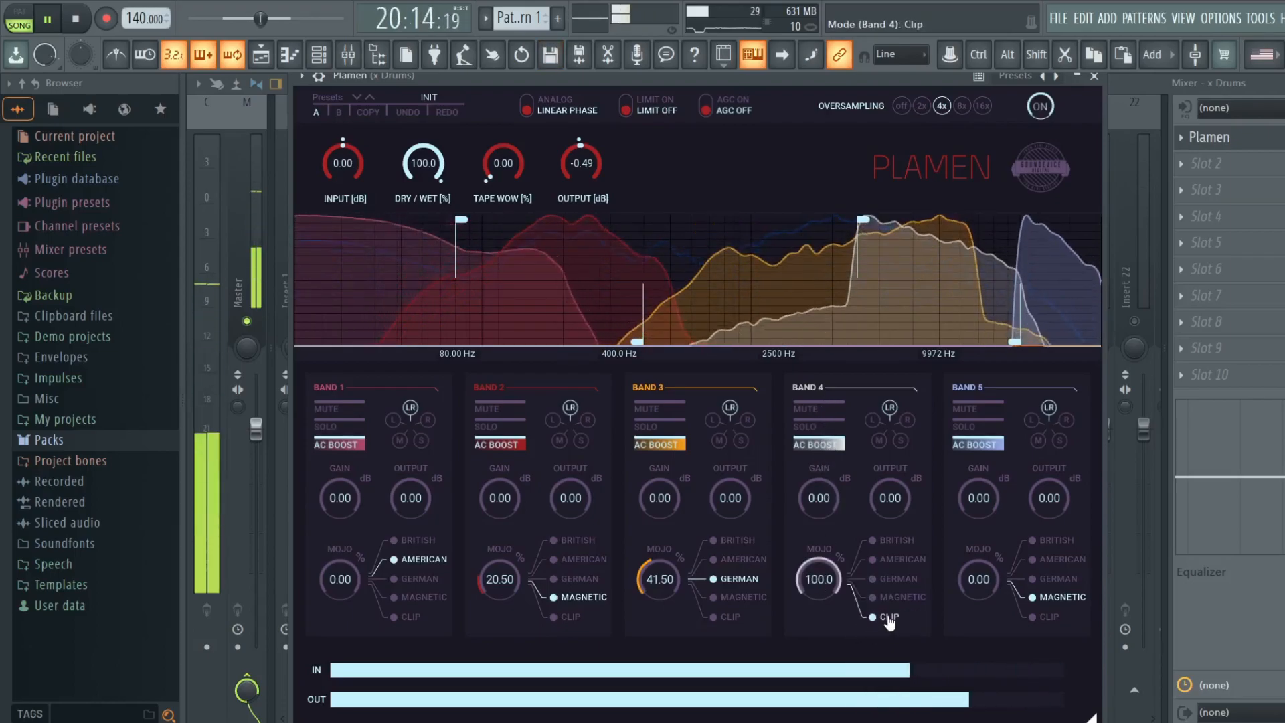
{"action": "left_click", "coordinate": [899, 579]}
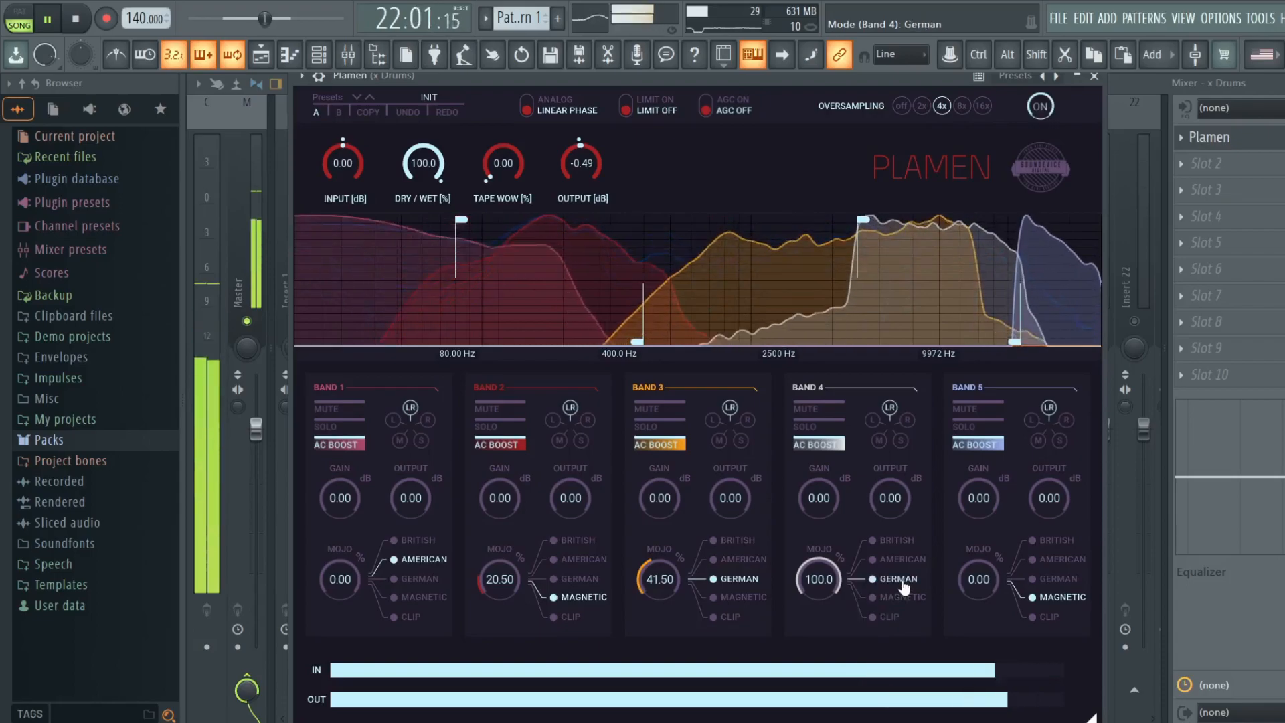
{"action": "left_click", "coordinate": [901, 563]}
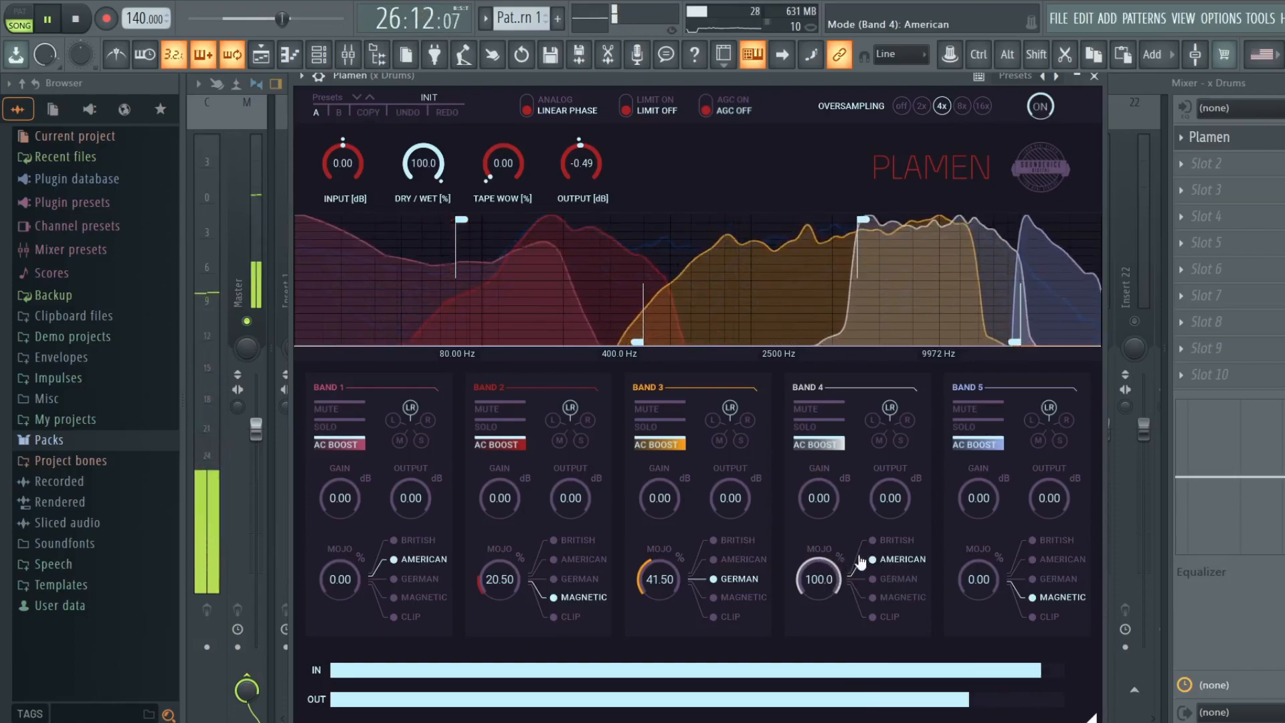
{"action": "left_click", "coordinate": [902, 543]}
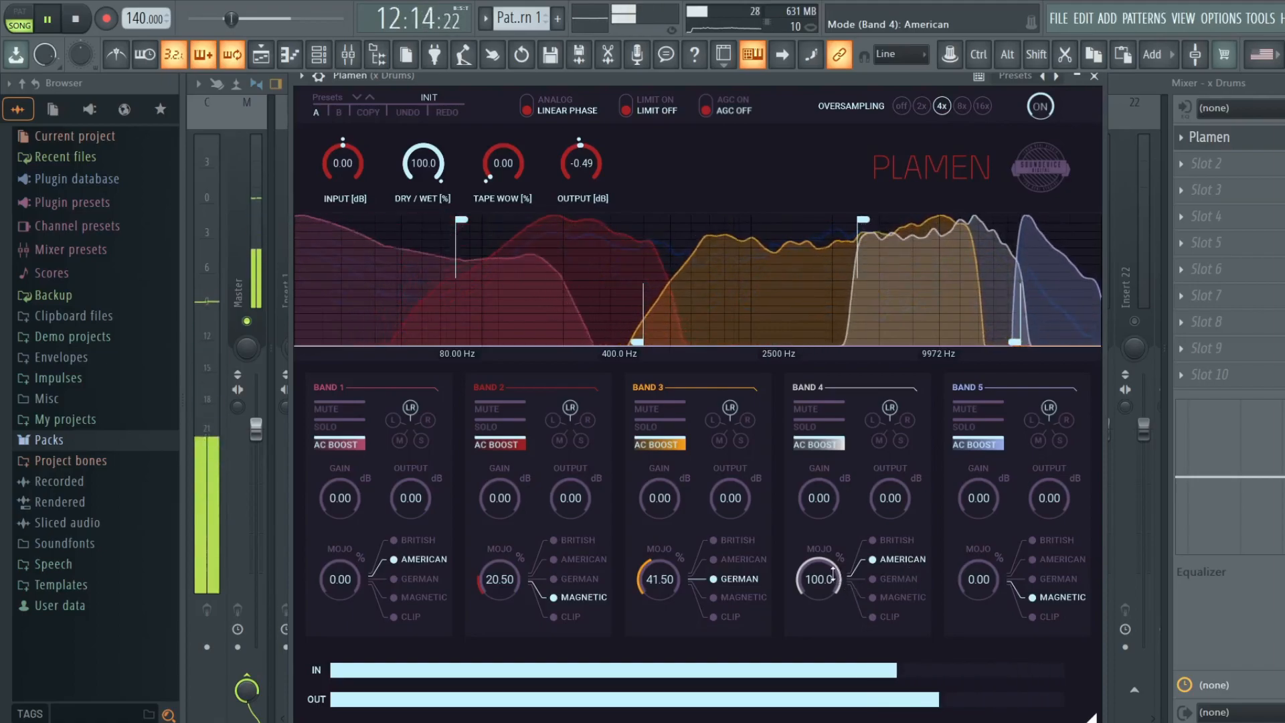
{"action": "left_click_drag", "start_coordinate": [833, 574], "coordinate": [833, 622]}
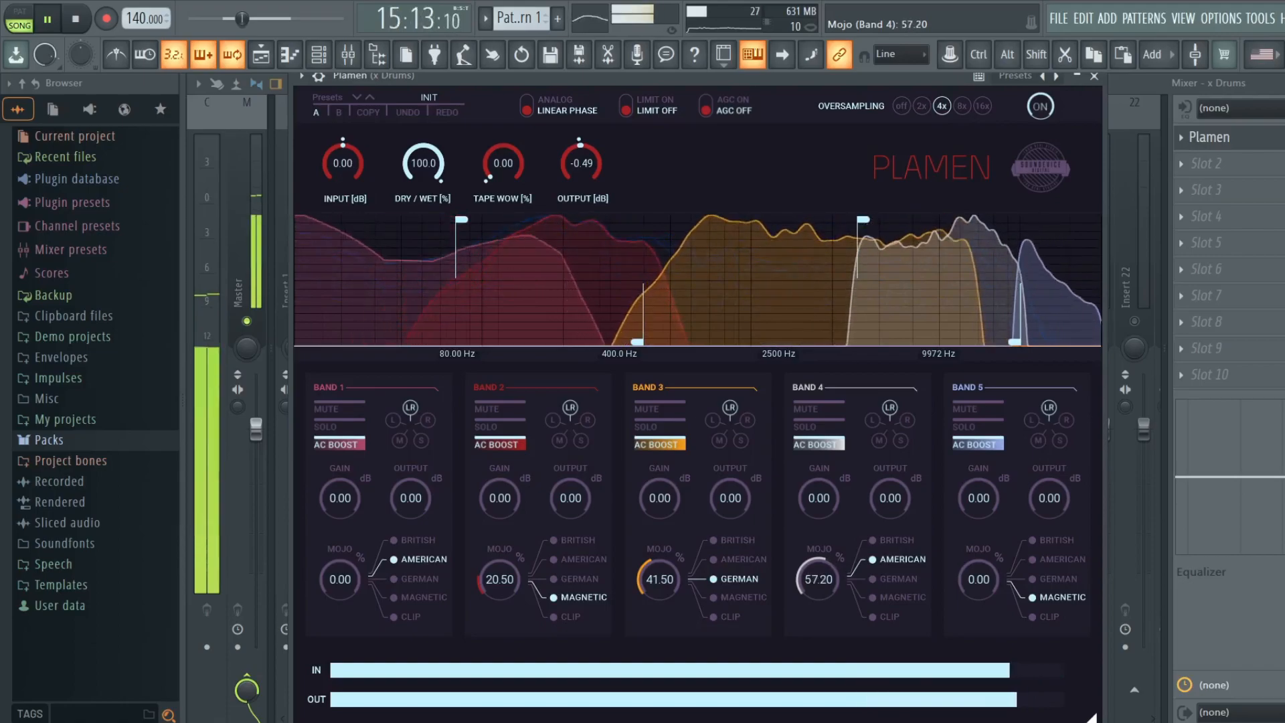
Solo Band 4 to compare its German and Magnetic modes, return it to American, and end the solo.
{"action": "left_click", "coordinate": [817, 428]}
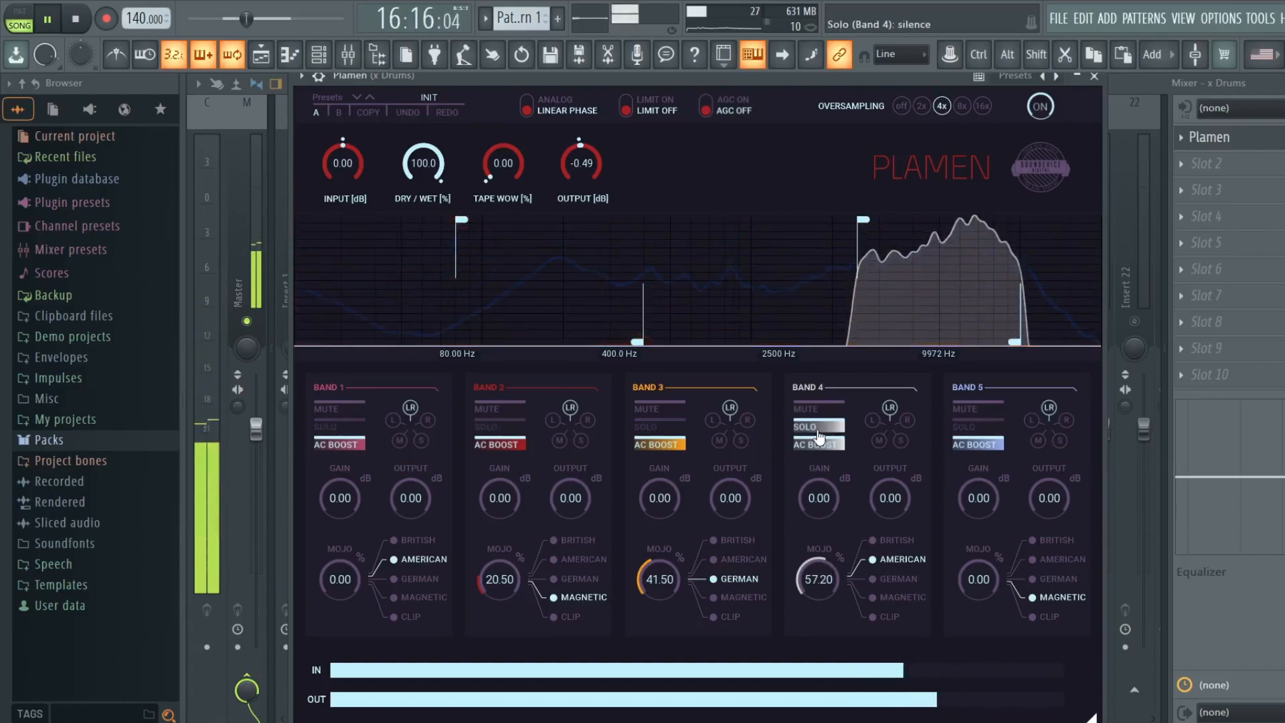
{"action": "left_click", "coordinate": [884, 579]}
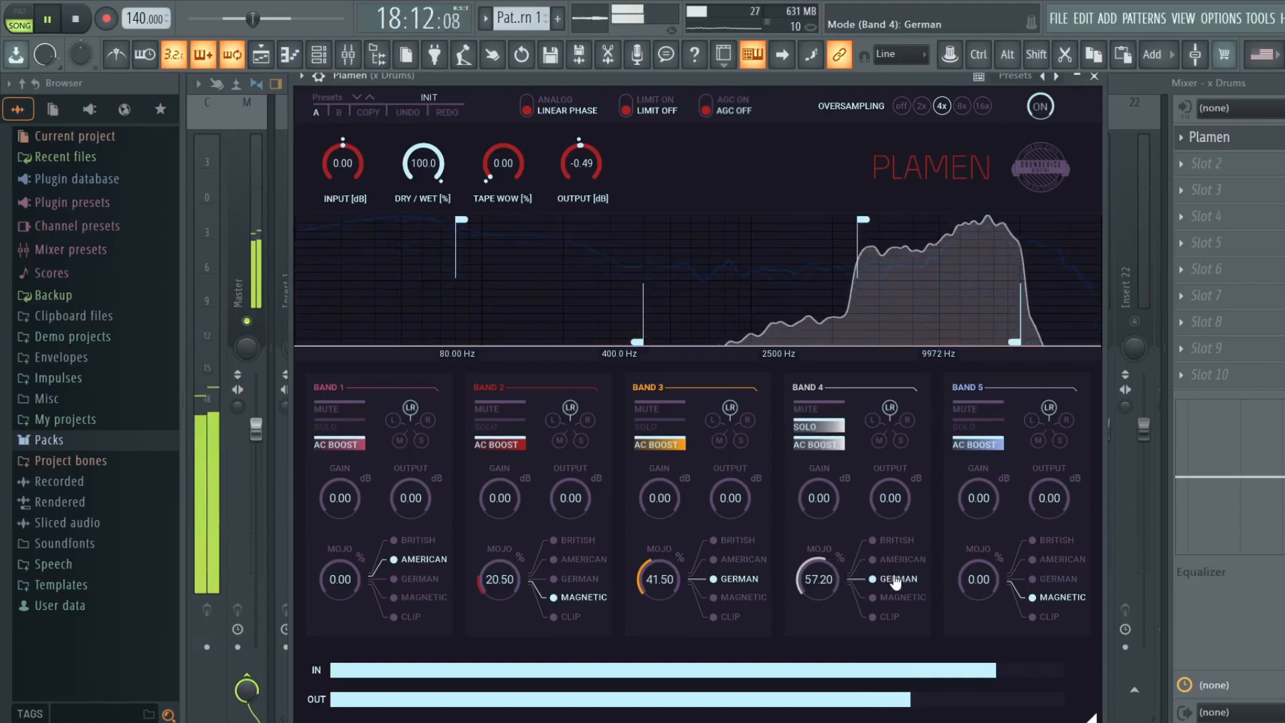
{"action": "left_click", "coordinate": [917, 598]}
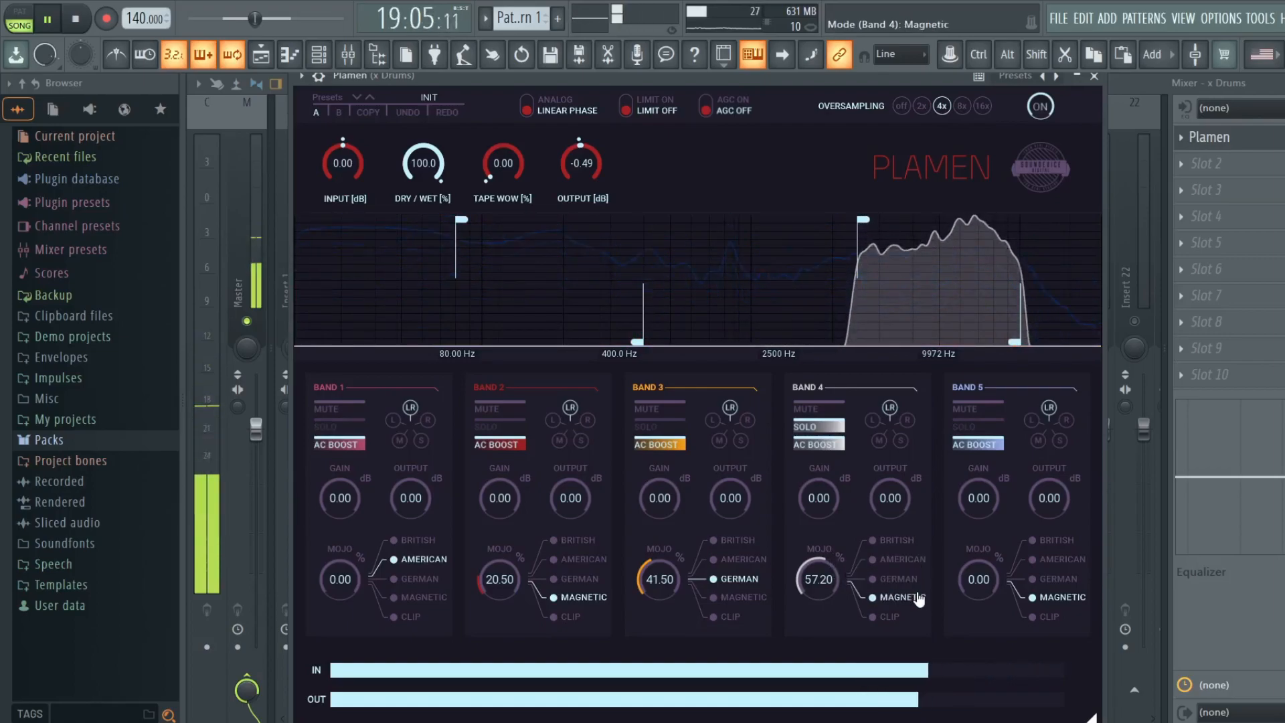
{"action": "left_click", "coordinate": [903, 560]}
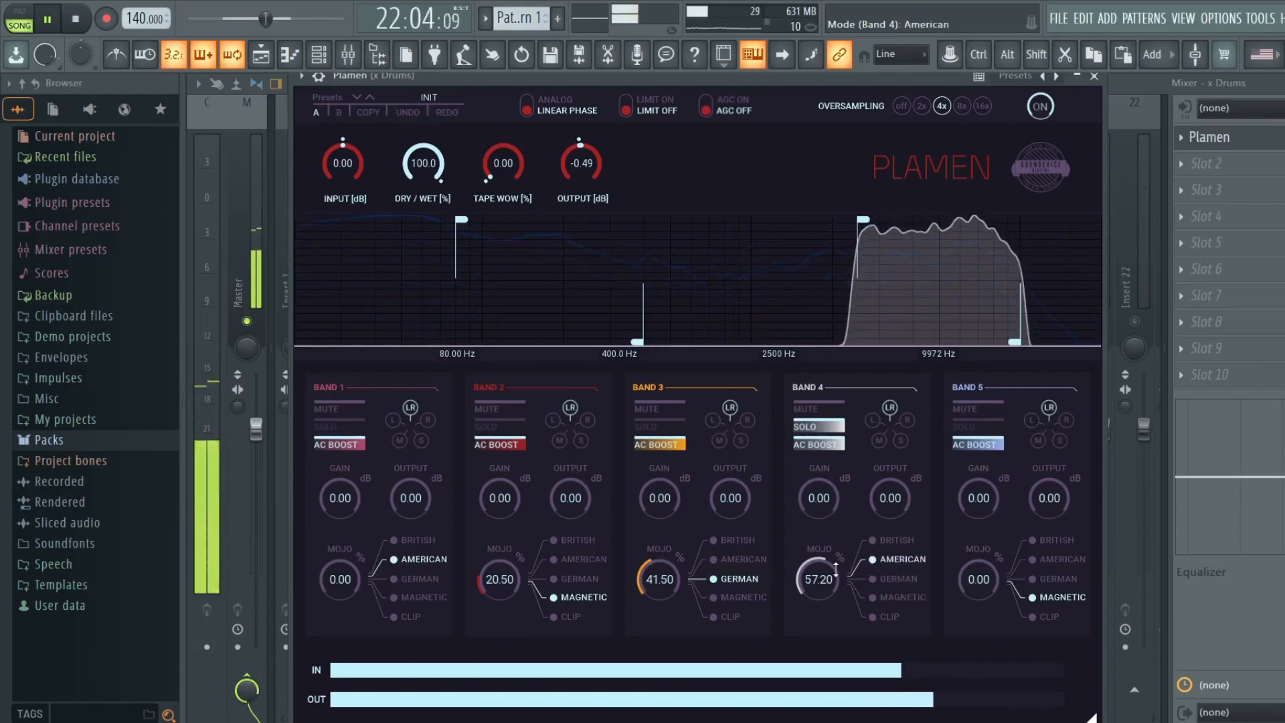
{"action": "left_click", "coordinate": [829, 431]}
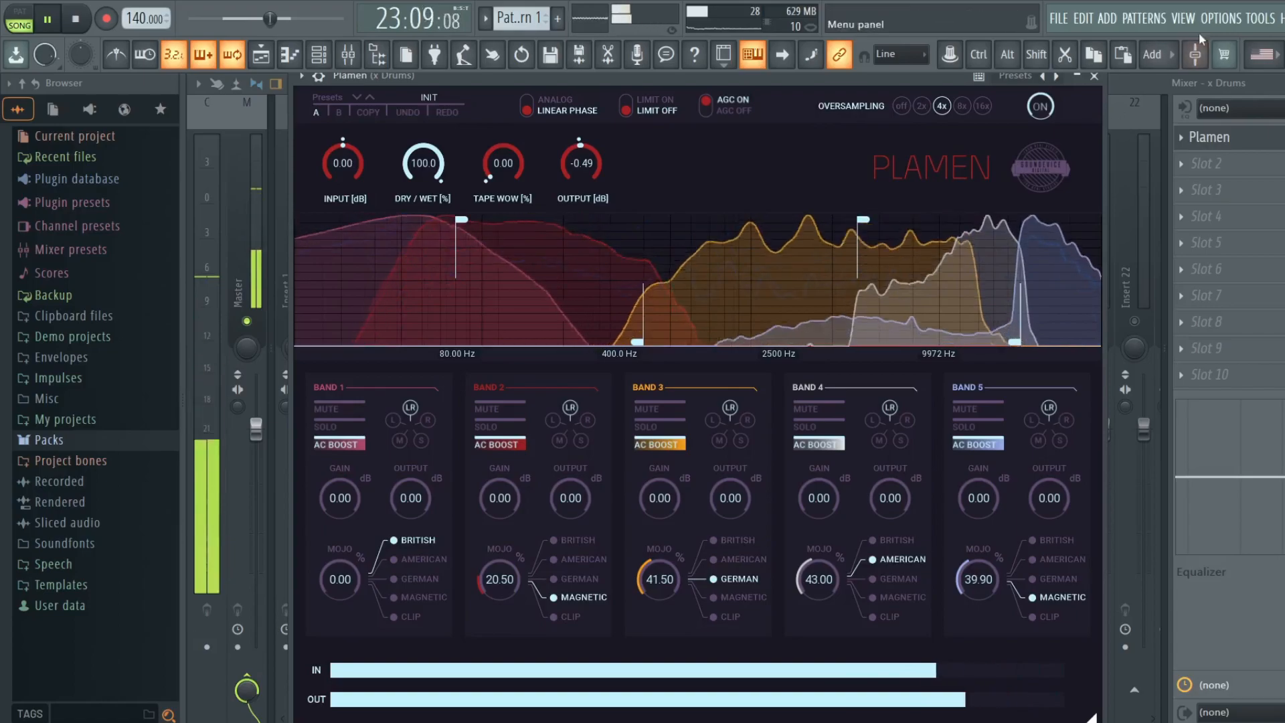
Close the drums' plugin window and solo the x Bass mixer track.
{"action": "left_click", "coordinate": [1097, 78]}
{"action": "left_click", "coordinate": [387, 241]}
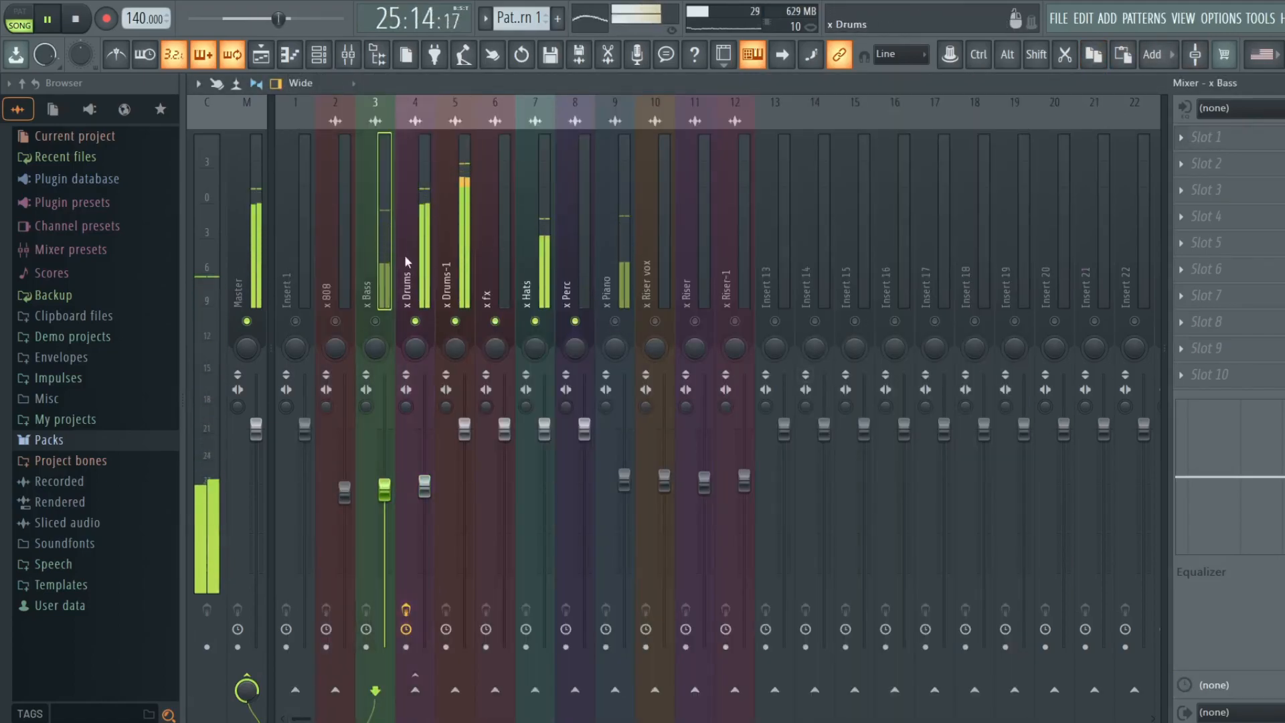
{"action": "left_click", "coordinate": [386, 321], "text": "ctrl"}
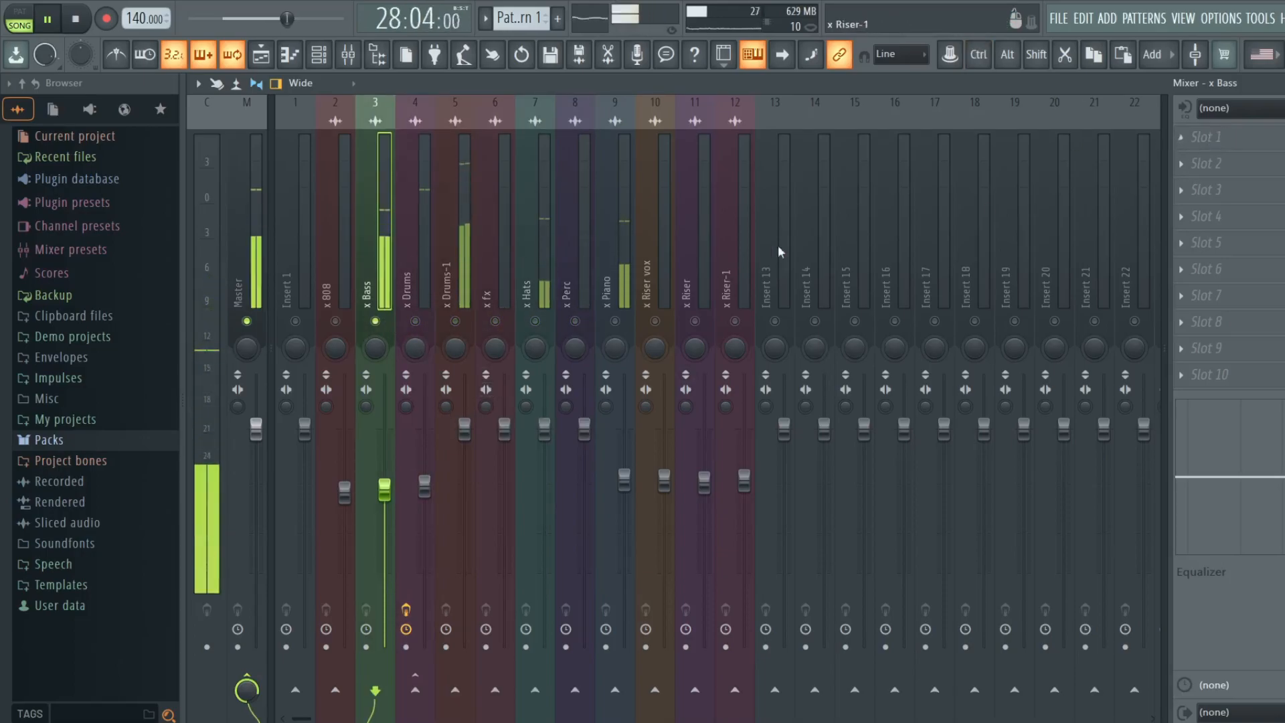
Load Plamen into the first effect slot of the x Bass track and set its oversampling to 4x.
{"action": "left_click", "coordinate": [1205, 137]}
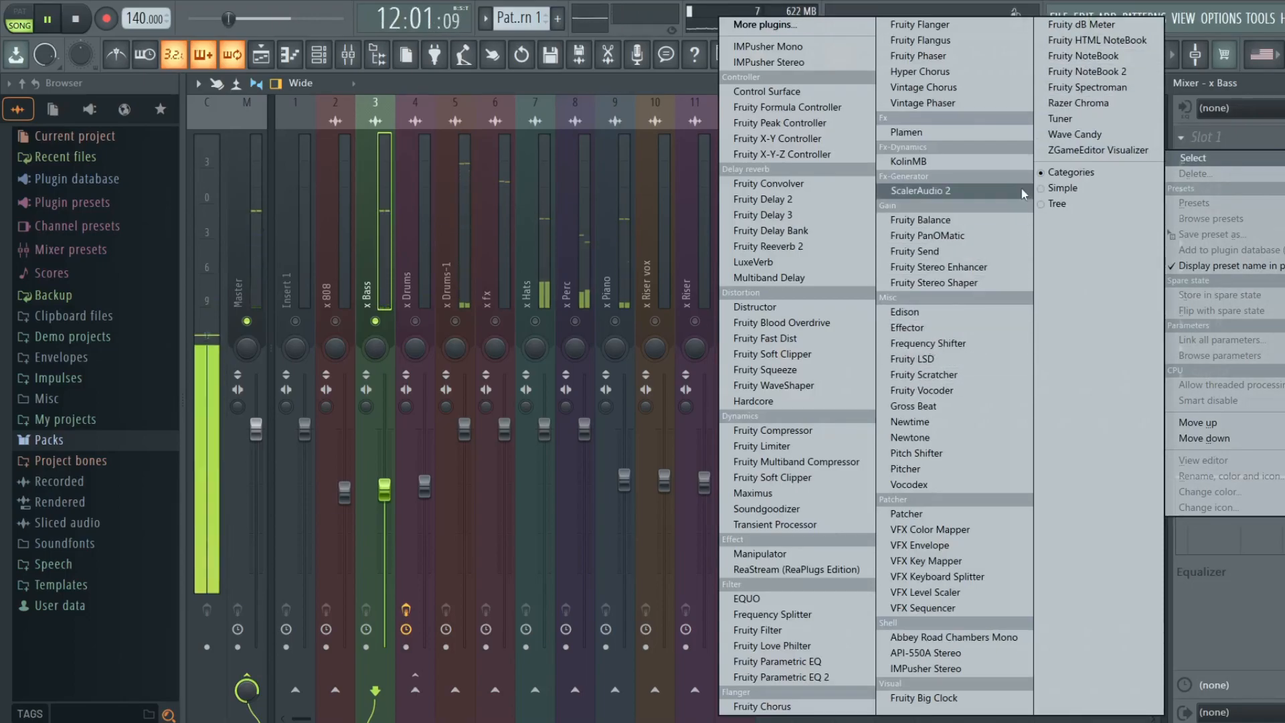
{"action": "left_click", "coordinate": [978, 130]}
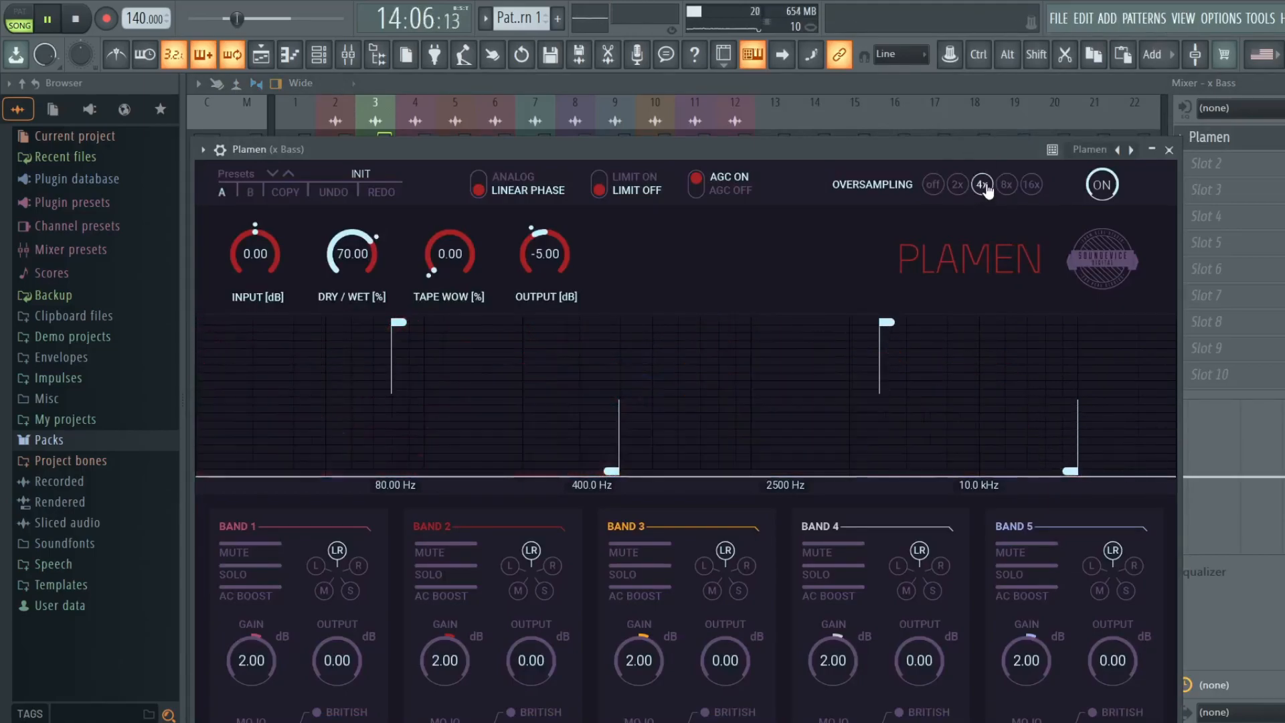
{"action": "left_click", "coordinate": [982, 185]}
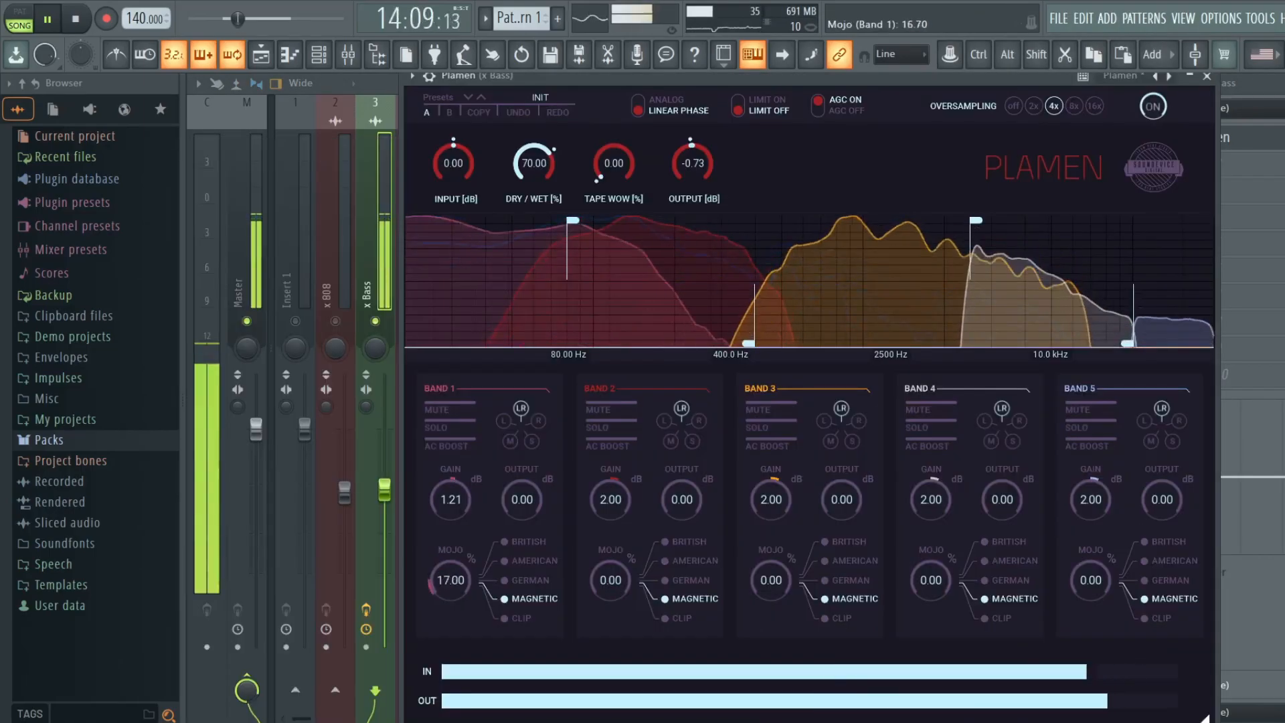
Set Band 1 to 100 % Mojo in British mode with a gain of 4.38 dB.
{"action": "left_click_drag", "start_coordinate": [448, 580], "coordinate": [448, 441]}
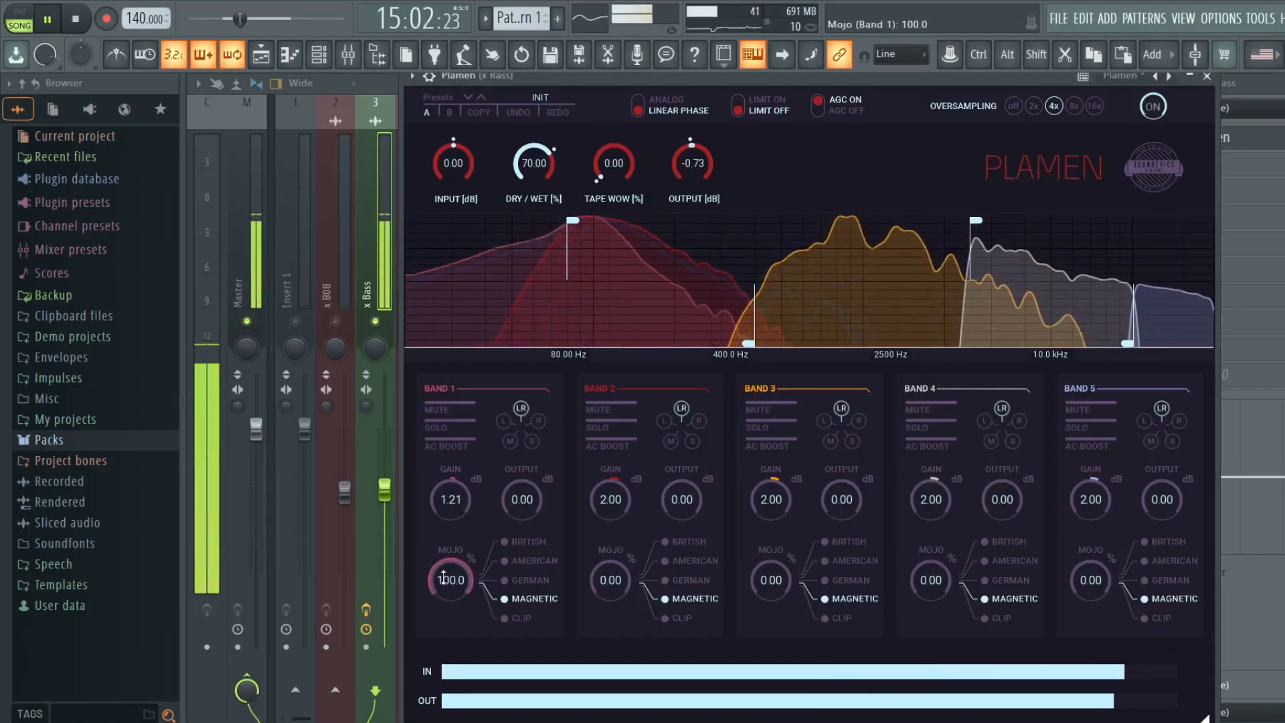
{"action": "left_click", "coordinate": [529, 542]}
{"action": "left_click_drag", "start_coordinate": [451, 500], "coordinate": [451, 479]}
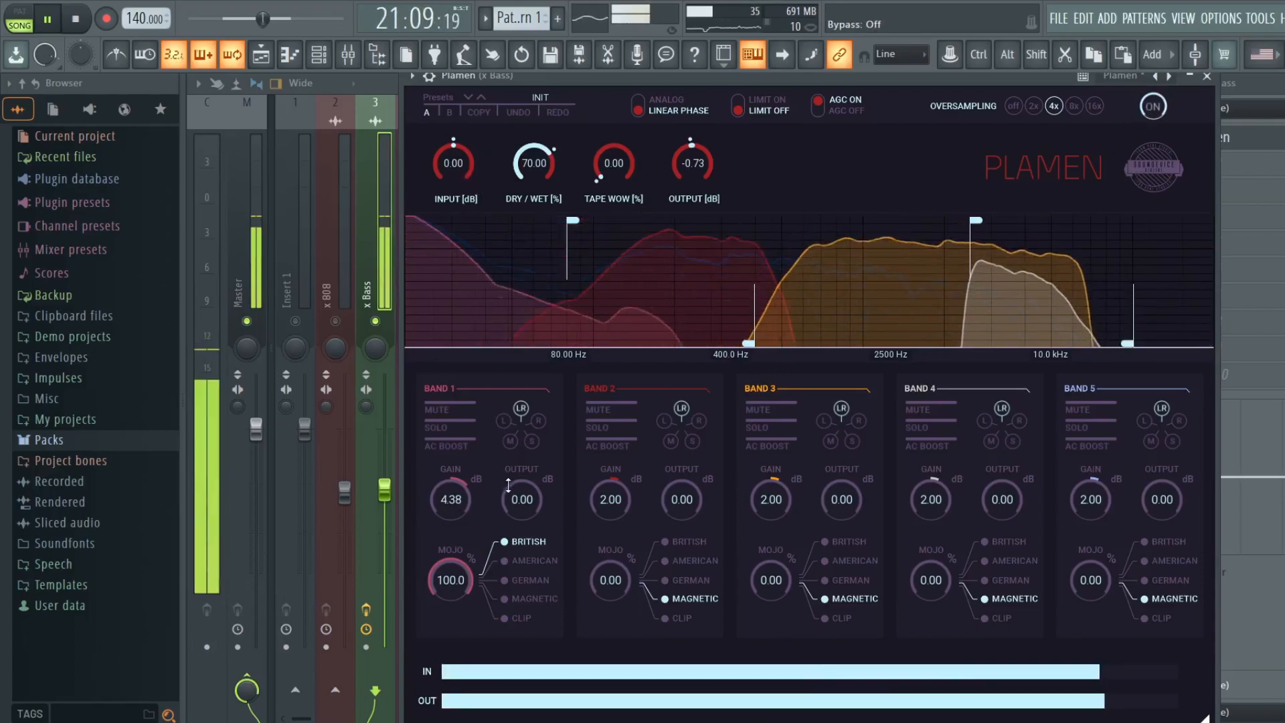
Audition Band 1 in solo and compare the bass with the plugin bypassed and active.
{"action": "left_click", "coordinate": [461, 428]}
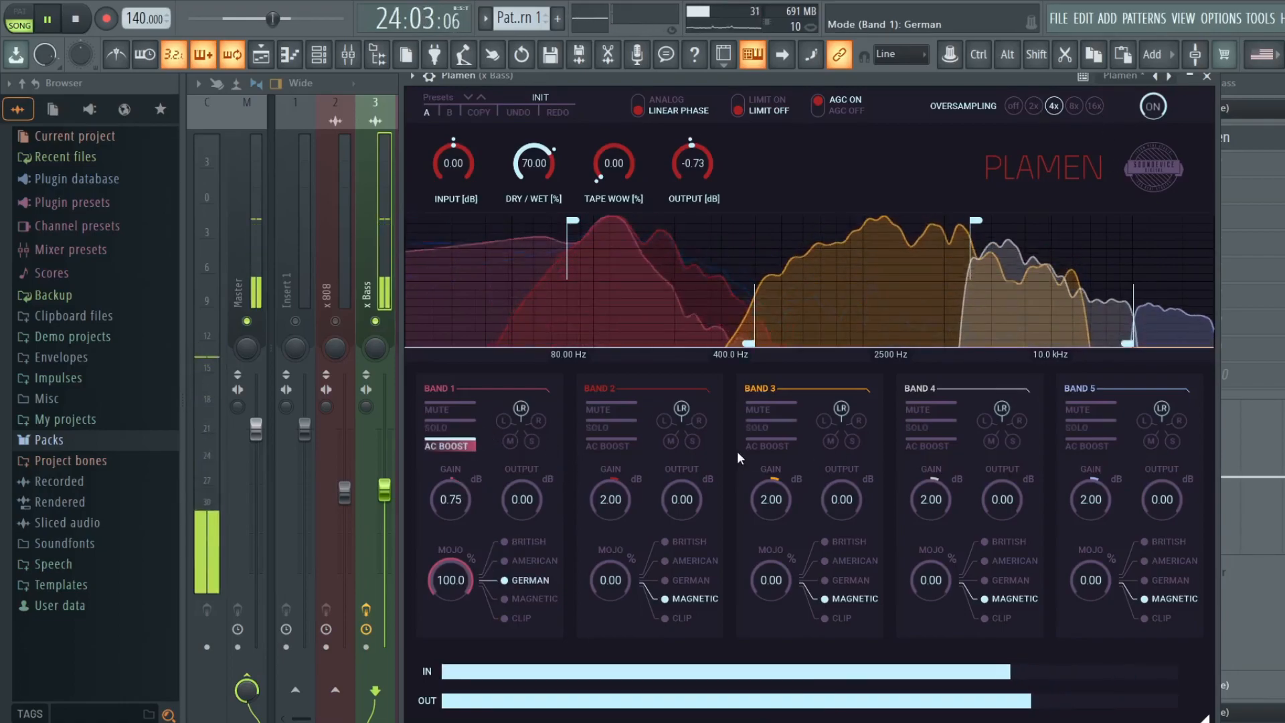
{"action": "left_click", "coordinate": [1163, 107]}
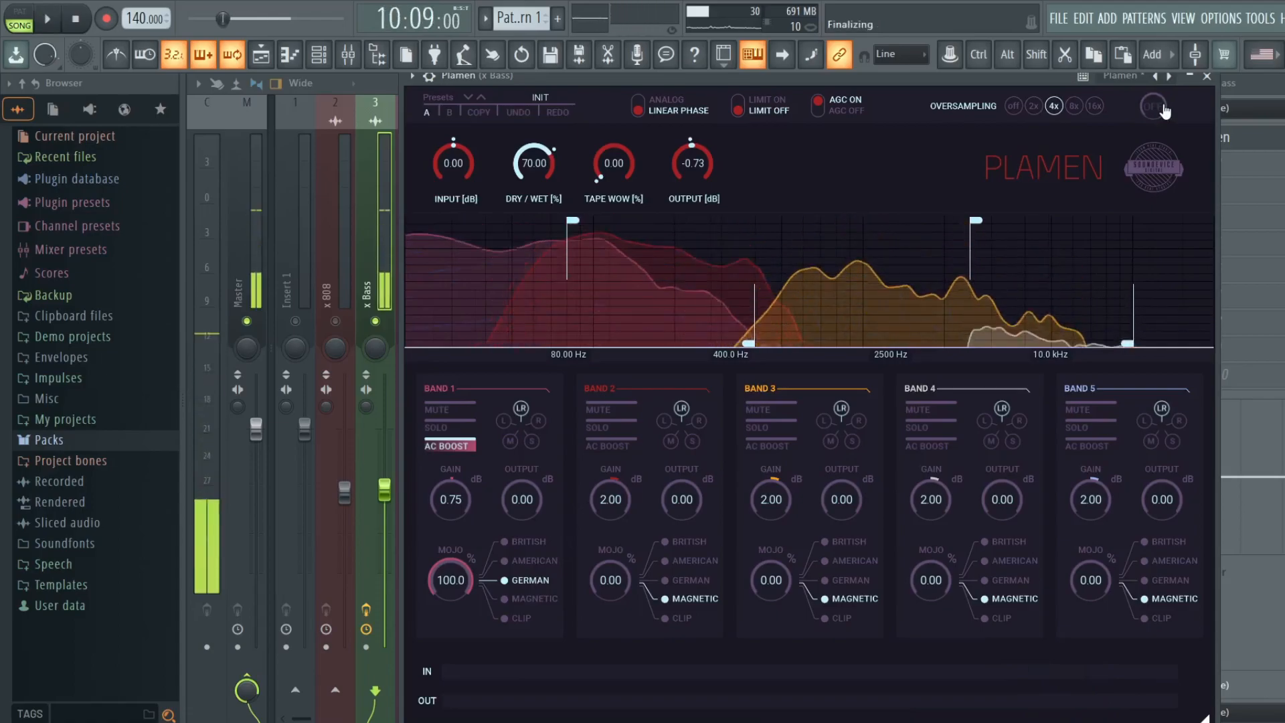
{"action": "left_click", "coordinate": [1163, 108]}
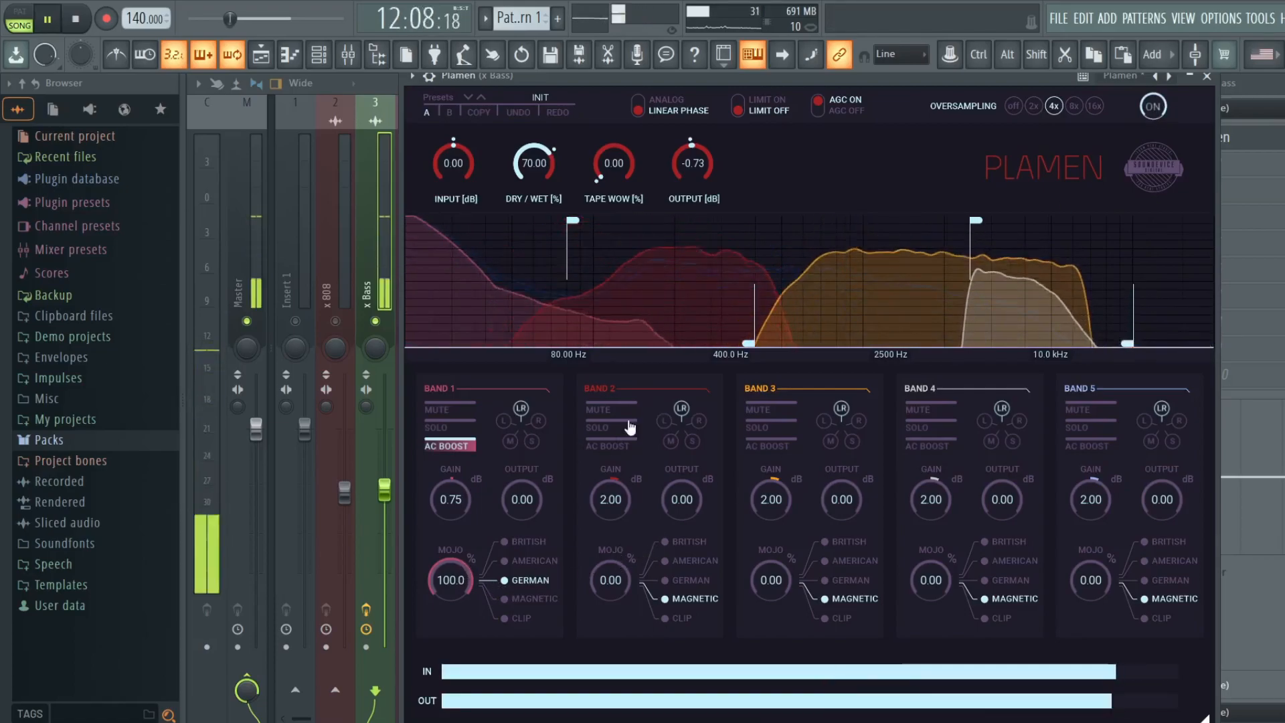
Set Band 2 to 100 % Mojo in British mode and enable AC Boost on Bands 2 to 5.
{"action": "left_click_drag", "start_coordinate": [623, 584], "coordinate": [622, 455]}
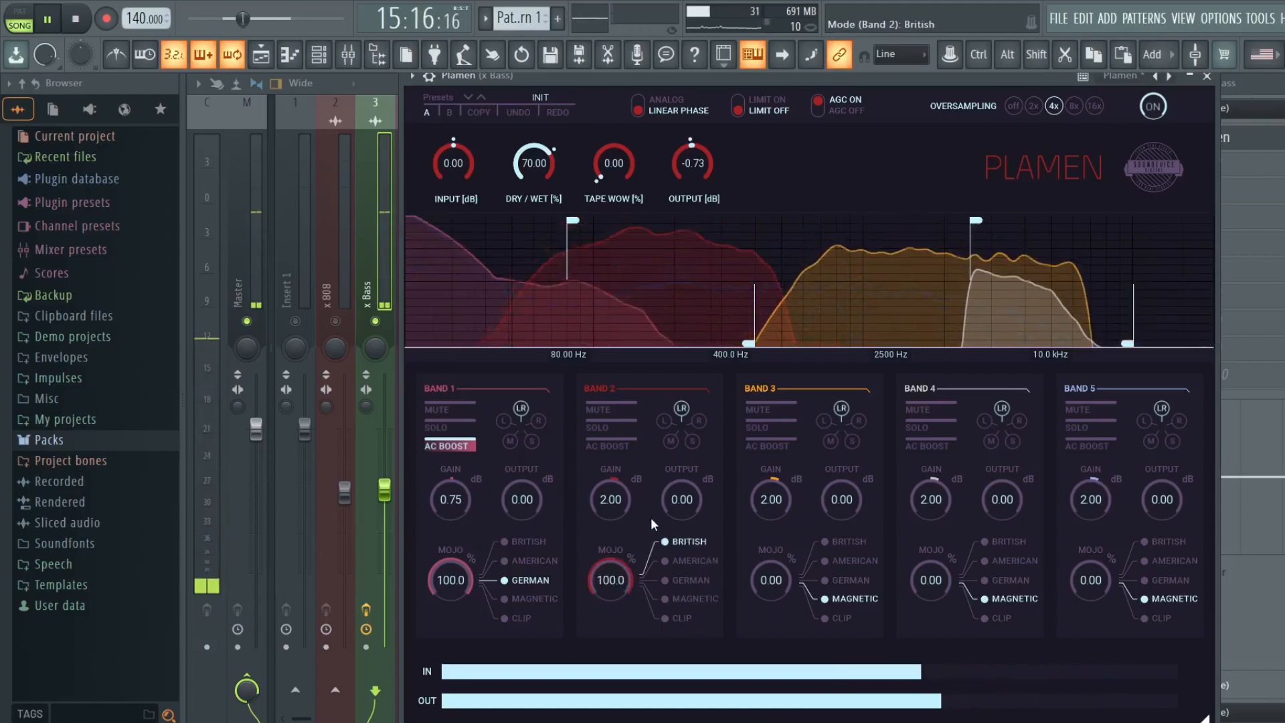
{"action": "left_click", "coordinate": [598, 446]}
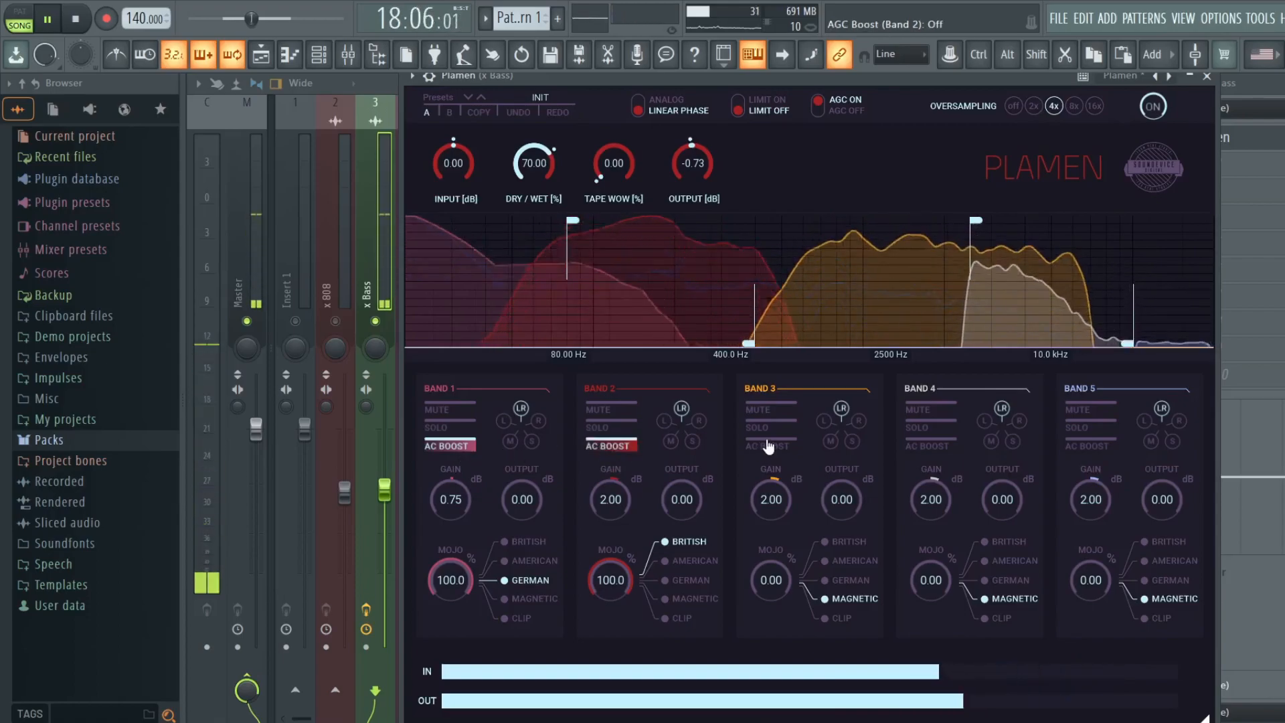
{"action": "left_click", "coordinate": [770, 446]}
{"action": "left_click", "coordinate": [931, 446]}
{"action": "left_click", "coordinate": [1090, 446]}
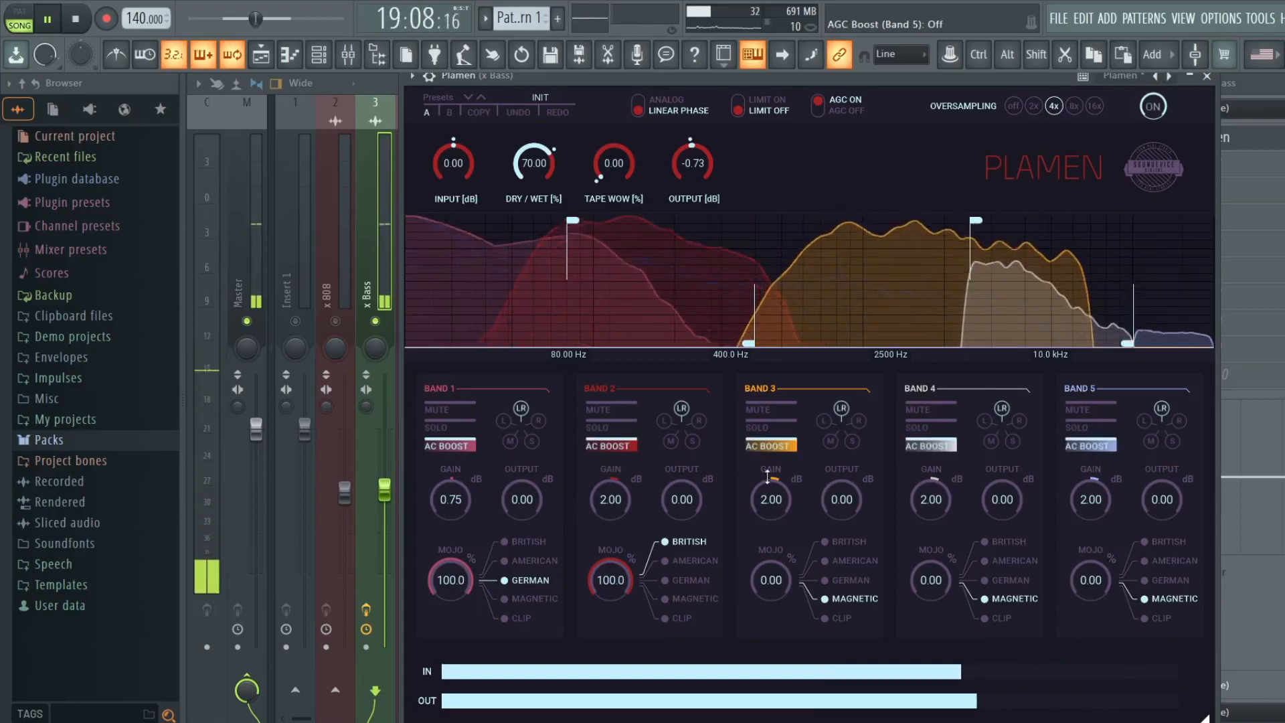
Switch off Band 1's AC Boost, lower Band 2's Mojo to 0 %, and compare the bypassed and processed bass.
{"action": "left_click", "coordinate": [454, 446]}
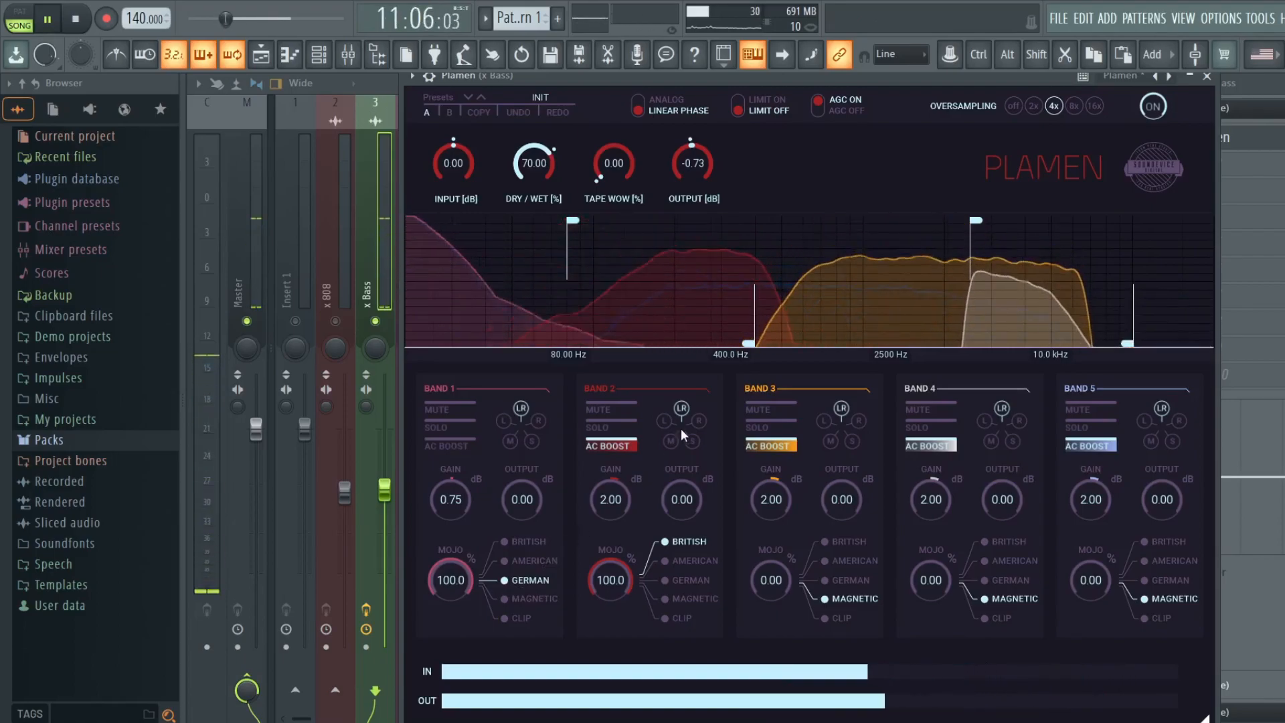
{"action": "left_click_drag", "start_coordinate": [610, 579], "coordinate": [610, 656]}
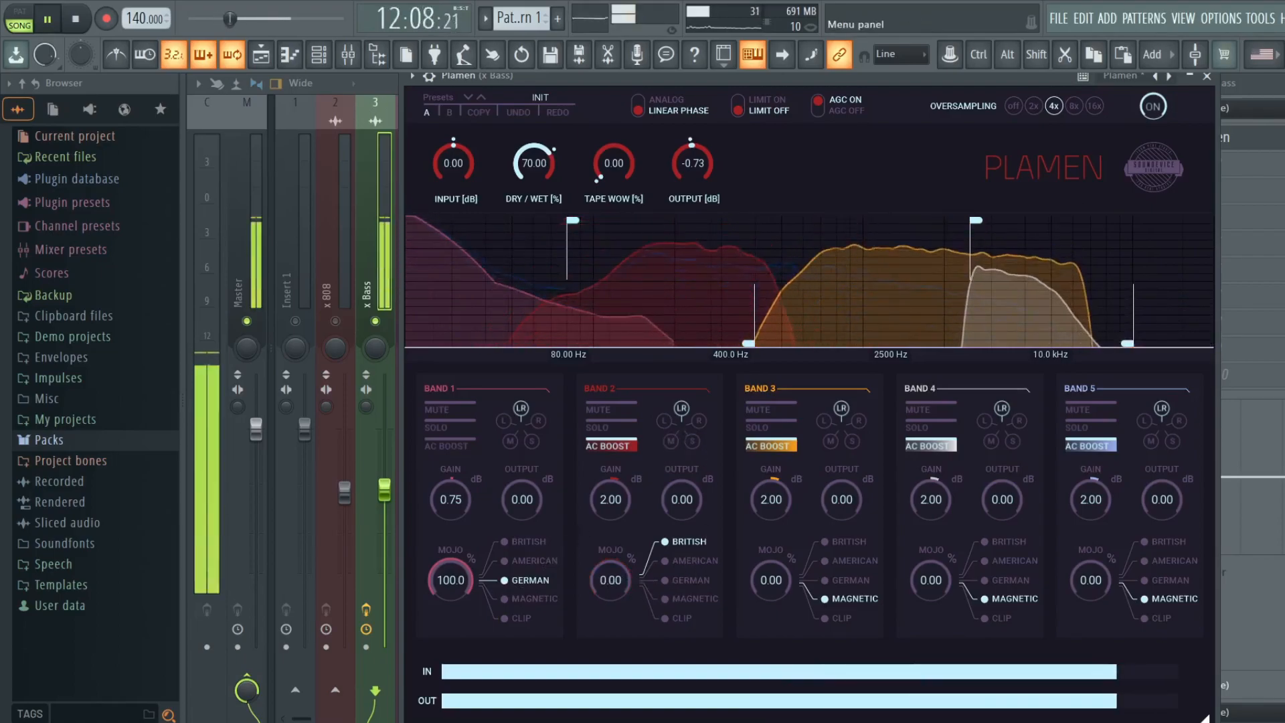
{"action": "left_click", "coordinate": [1152, 107]}
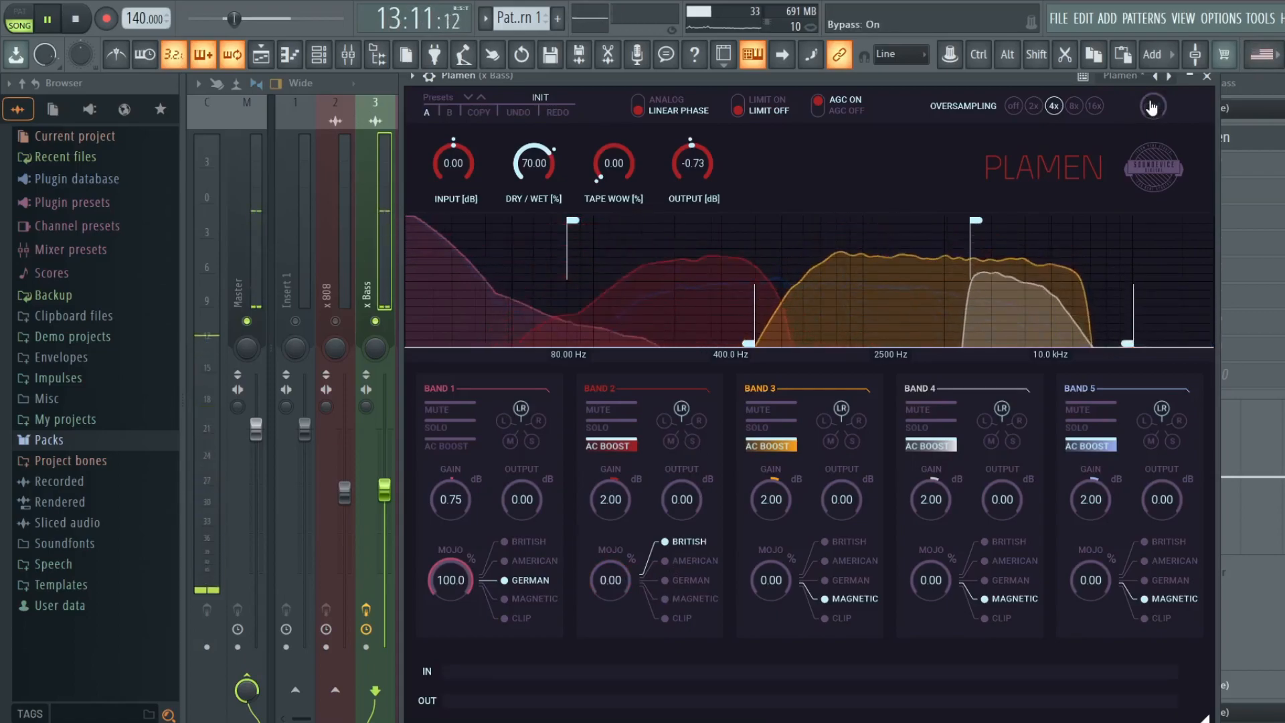
{"action": "left_click", "coordinate": [1153, 107]}
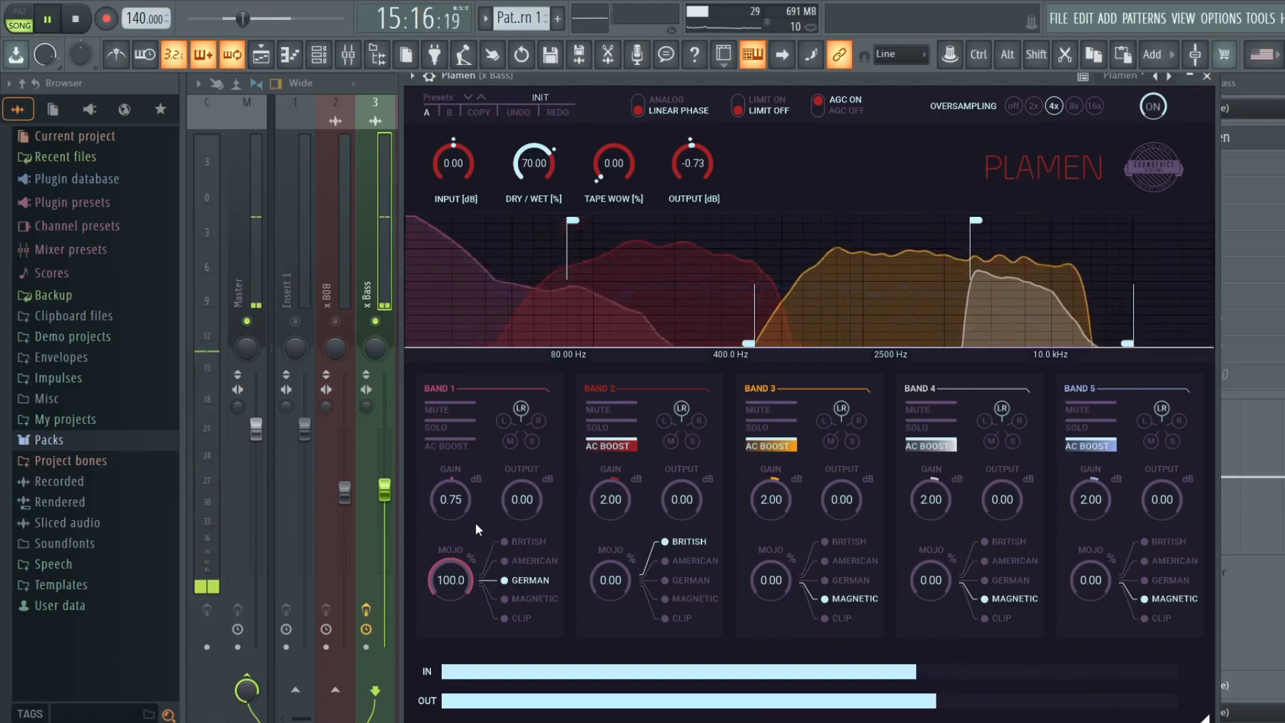
Turn Band 1's AC Boost back on and switch the band to American mode.
{"action": "left_click", "coordinate": [446, 445]}
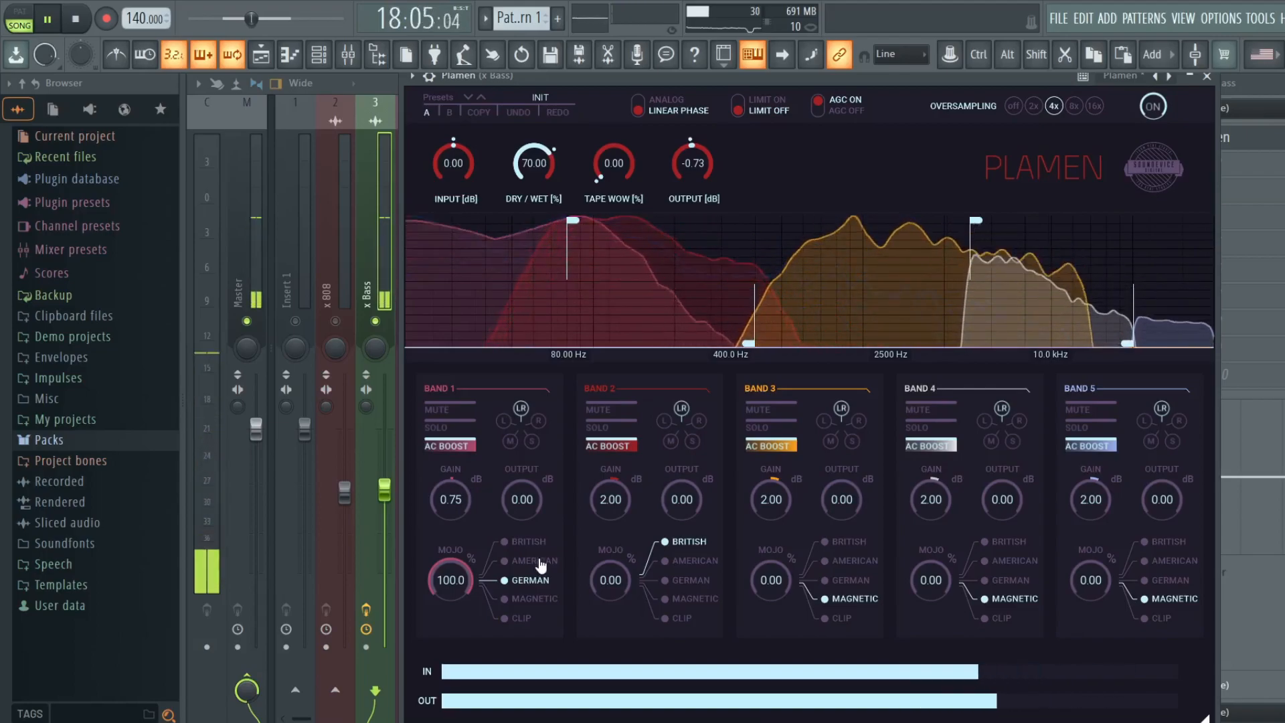
{"action": "left_click", "coordinate": [538, 562]}
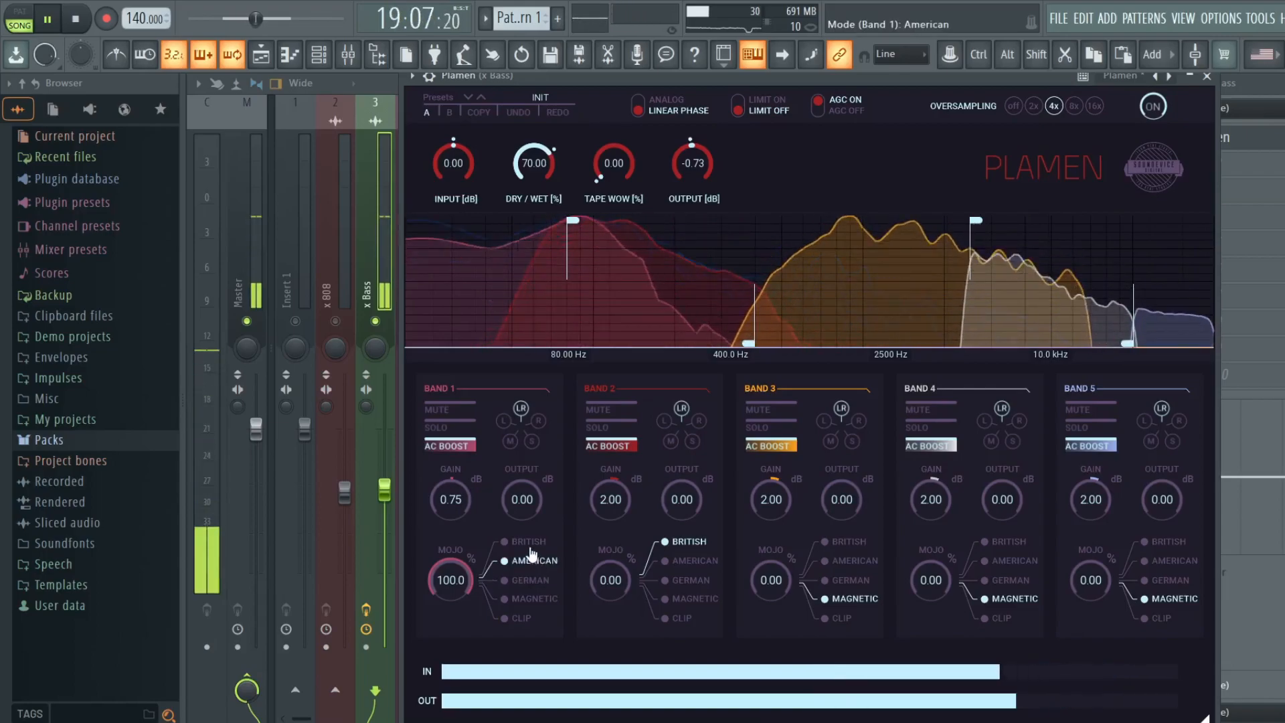
Audition Band 1's saturation modes and settle on German with Mojo at 40.8 %.
{"action": "left_click", "coordinate": [521, 583]}
{"action": "left_click", "coordinate": [549, 564]}
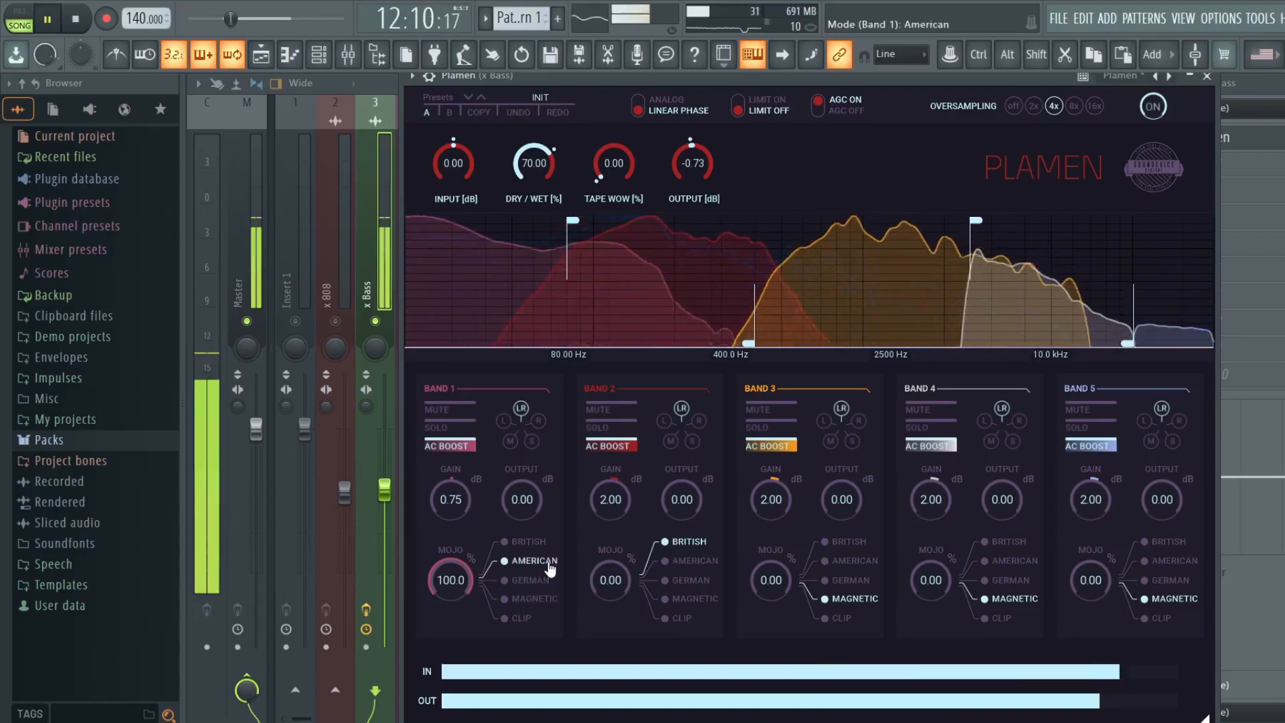
{"action": "left_click", "coordinate": [532, 543]}
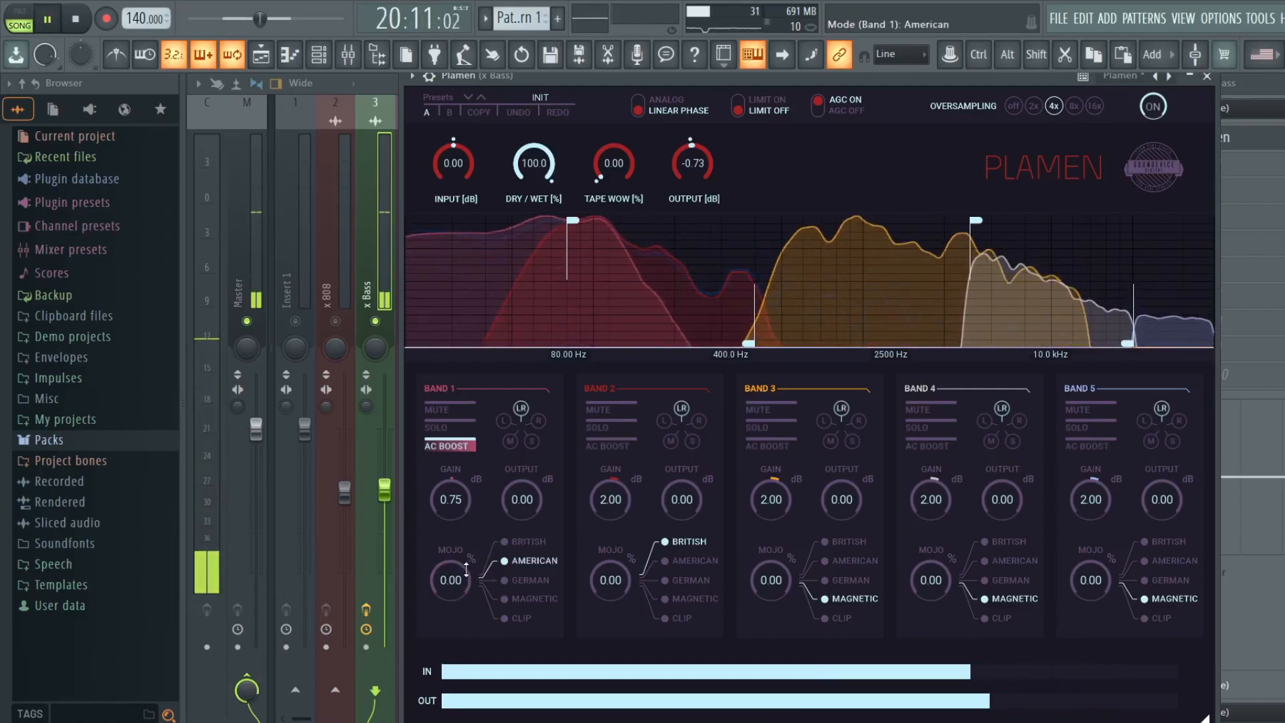
{"action": "left_click_drag", "start_coordinate": [450, 580], "coordinate": [450, 465]}
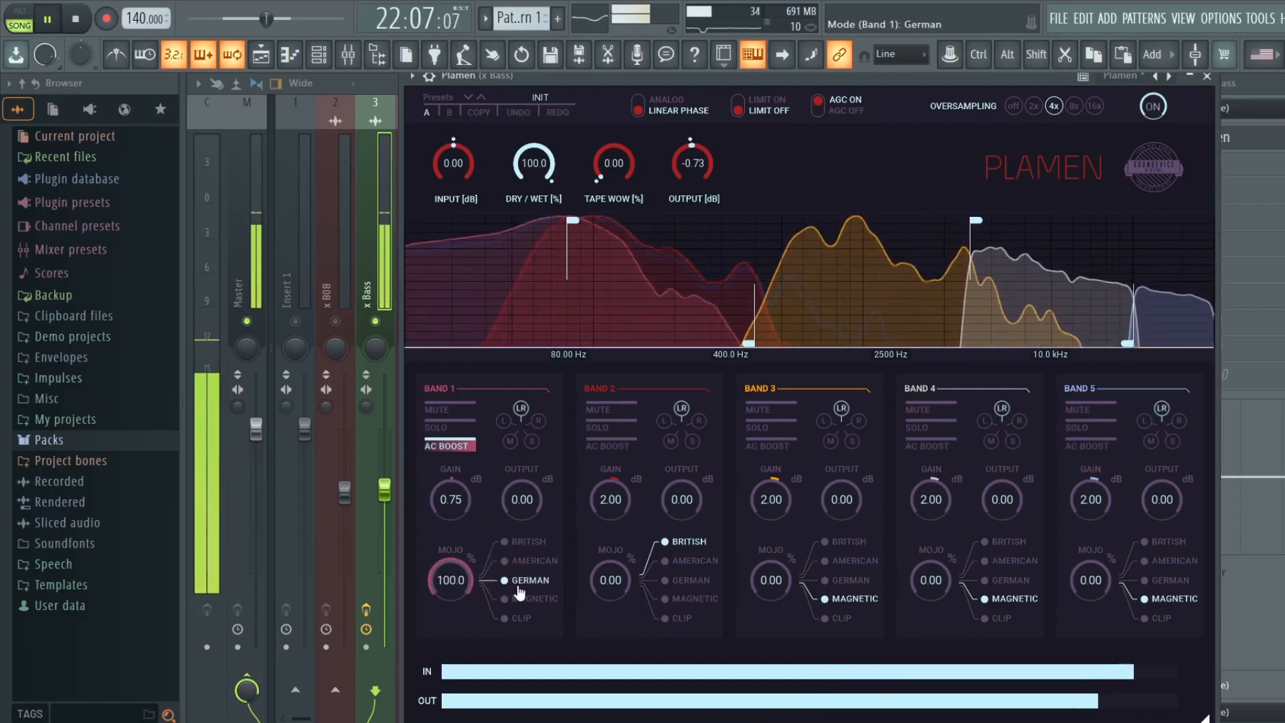
{"action": "left_click_drag", "start_coordinate": [452, 590], "coordinate": [451, 606]}
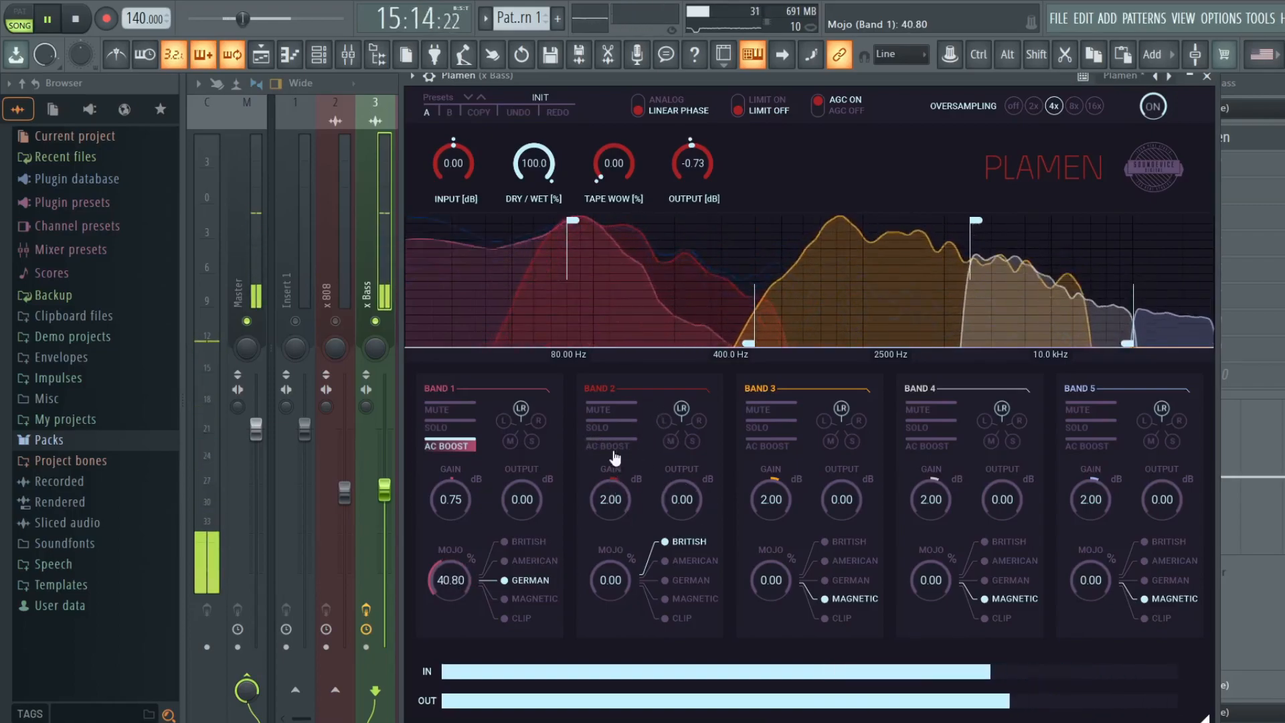
Set Band 2 to Clip mode with 28.6 % Mojo and compare the bypassed and processed bass.
{"action": "left_click_drag", "start_coordinate": [629, 590], "coordinate": [629, 455]}
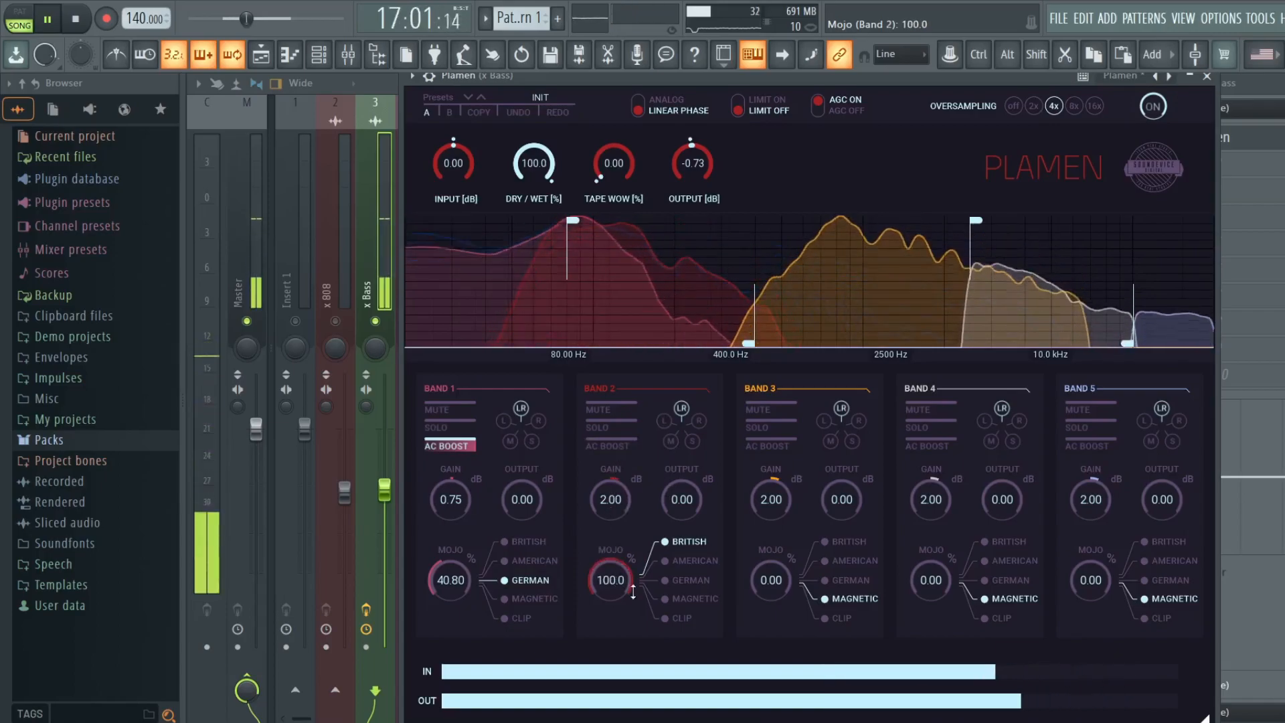
{"action": "left_click", "coordinate": [698, 600]}
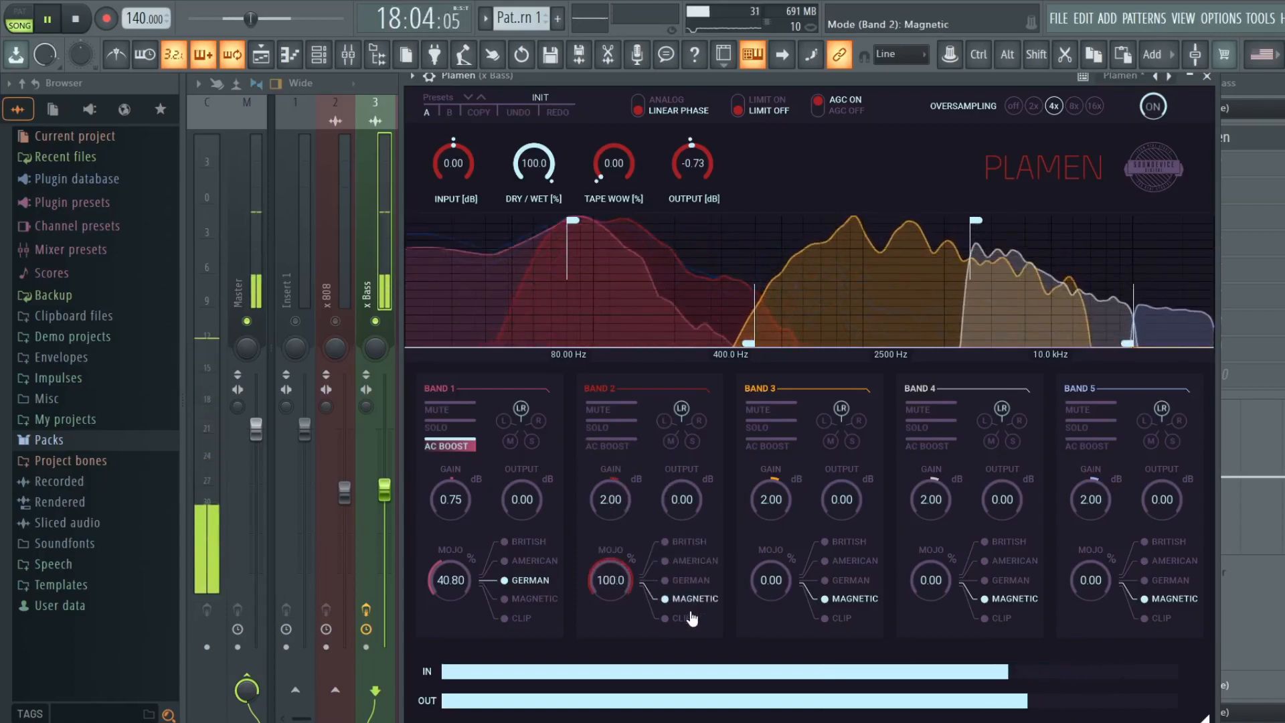
{"action": "left_click", "coordinate": [690, 619]}
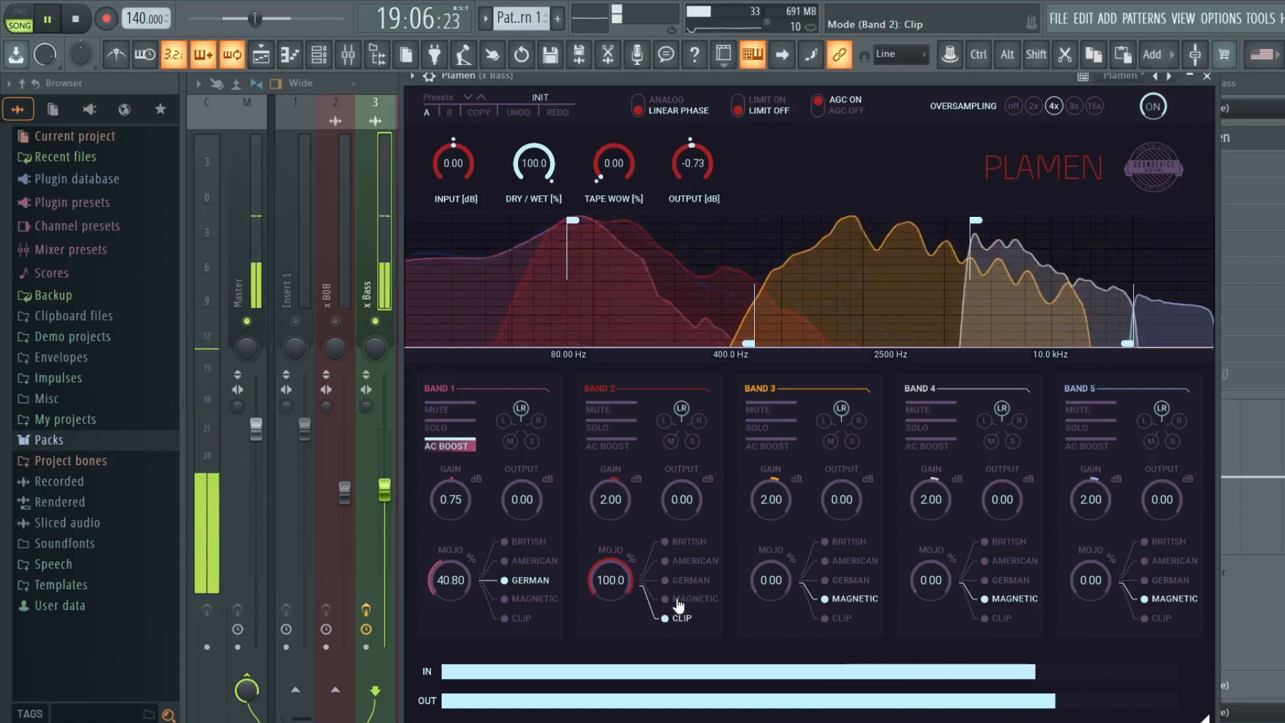
{"action": "left_click", "coordinate": [684, 618]}
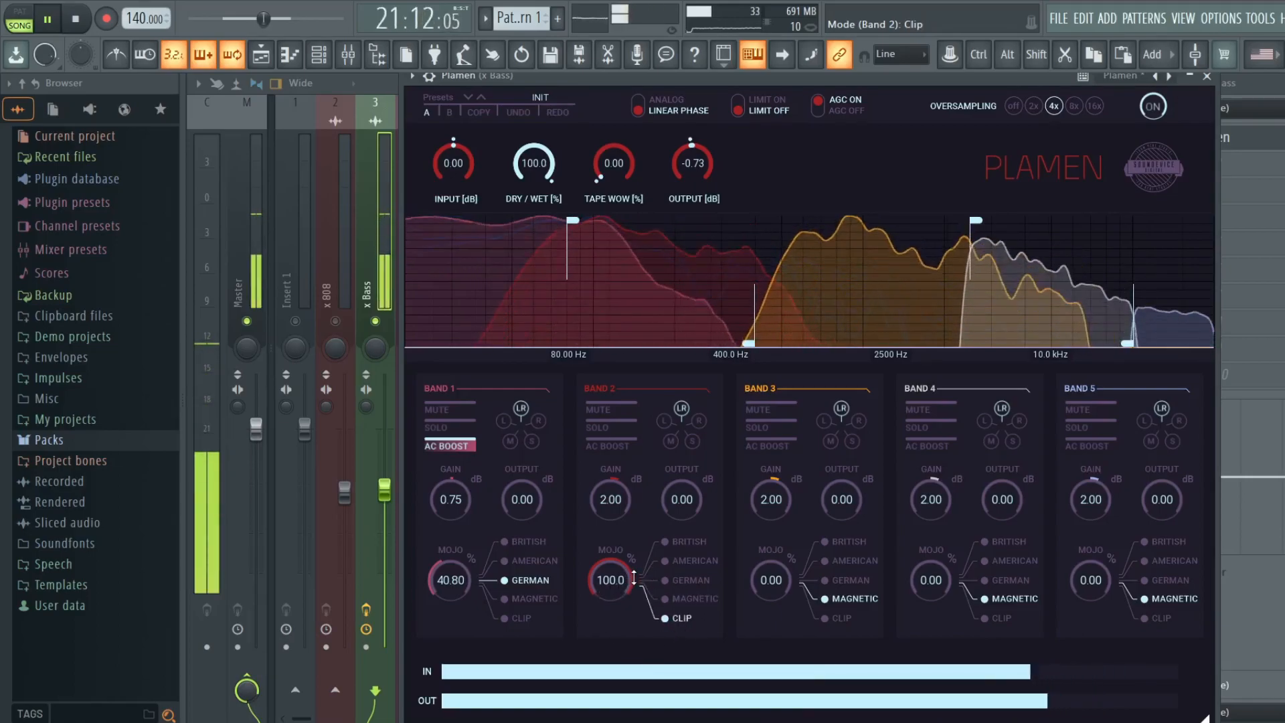
{"action": "left_click_drag", "start_coordinate": [634, 577], "coordinate": [634, 626]}
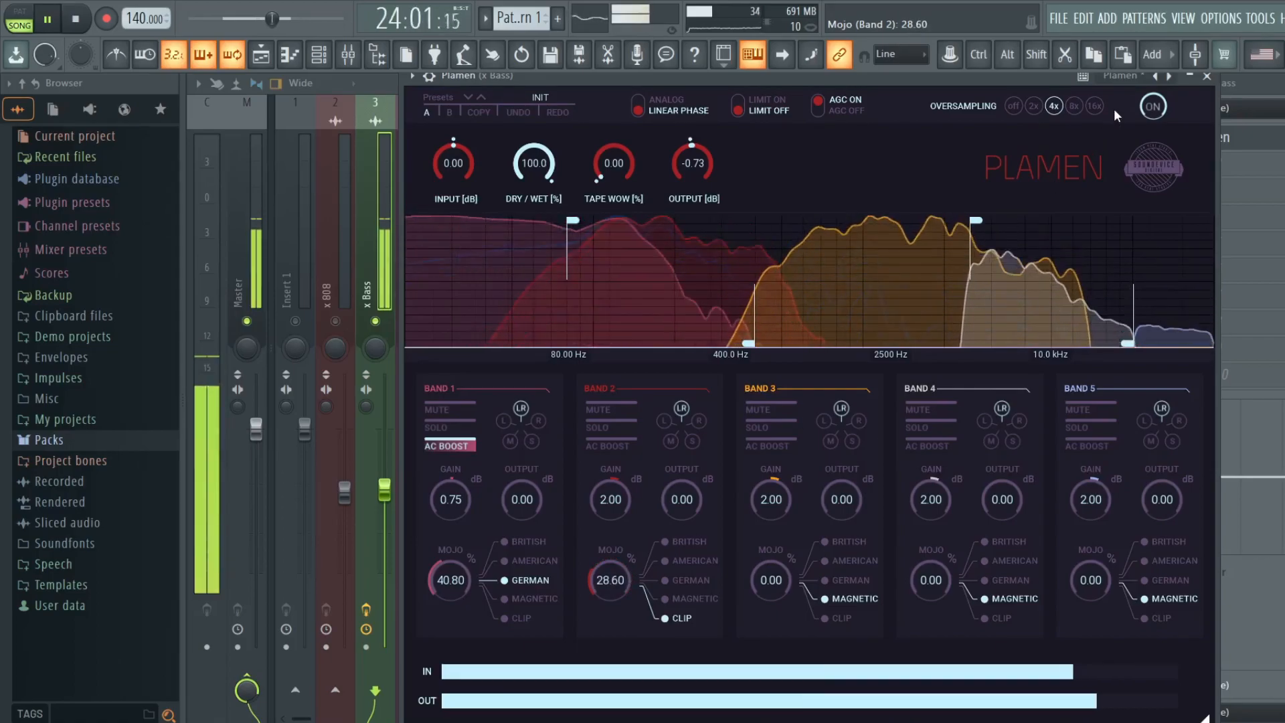
{"action": "left_click", "coordinate": [1157, 109]}
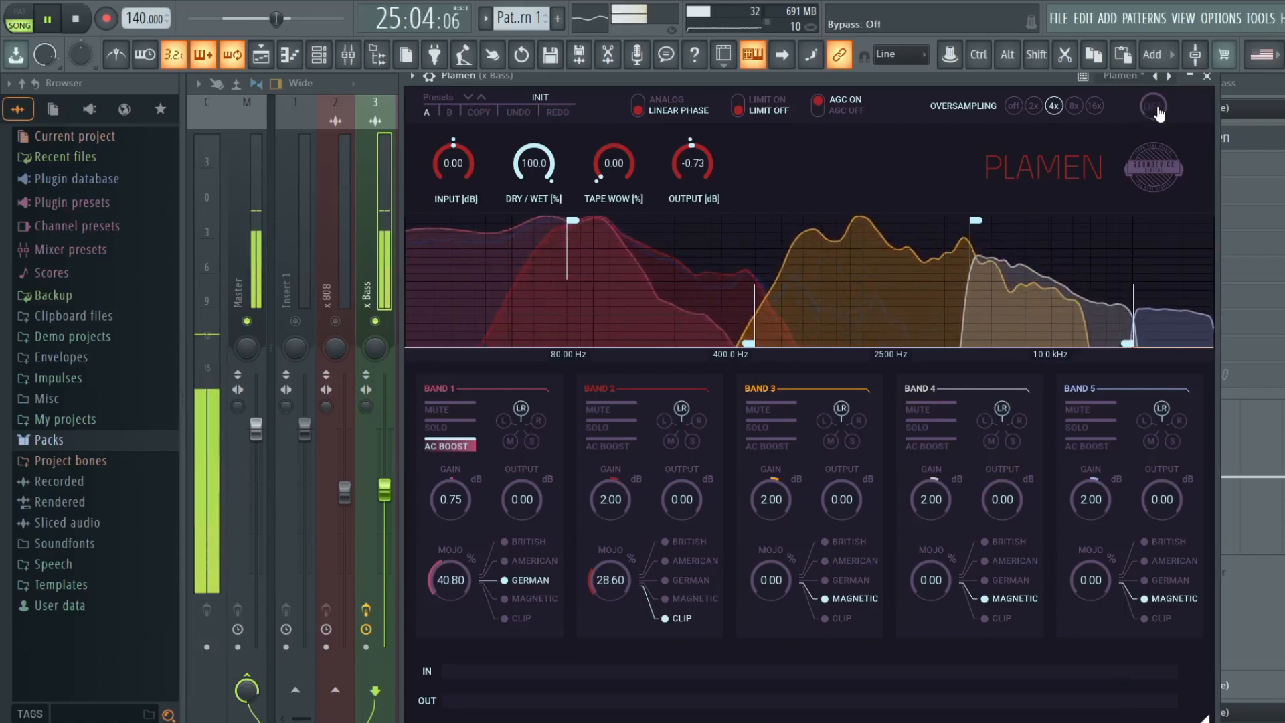
{"action": "left_click", "coordinate": [1156, 109]}
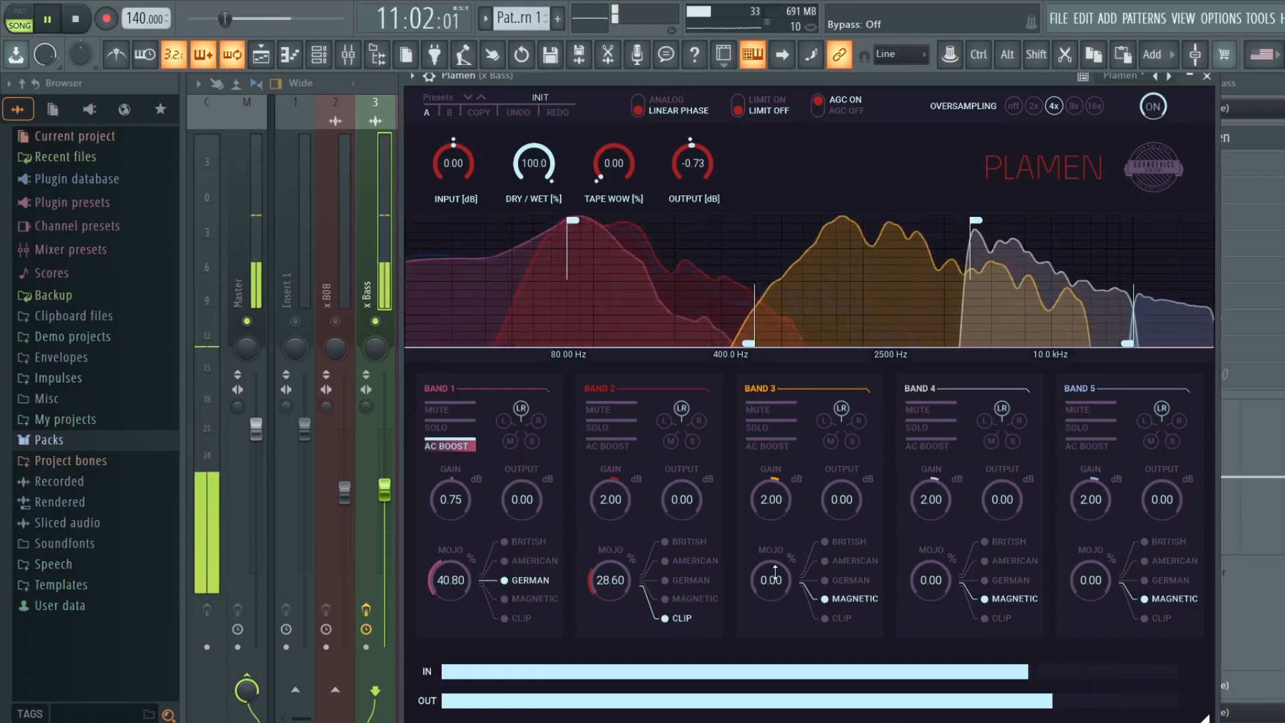
Raise Band 3's Mojo to 100 %, audition all five saturation modes and keep Magnetic.
{"action": "left_click_drag", "start_coordinate": [774, 575], "coordinate": [777, 509]}
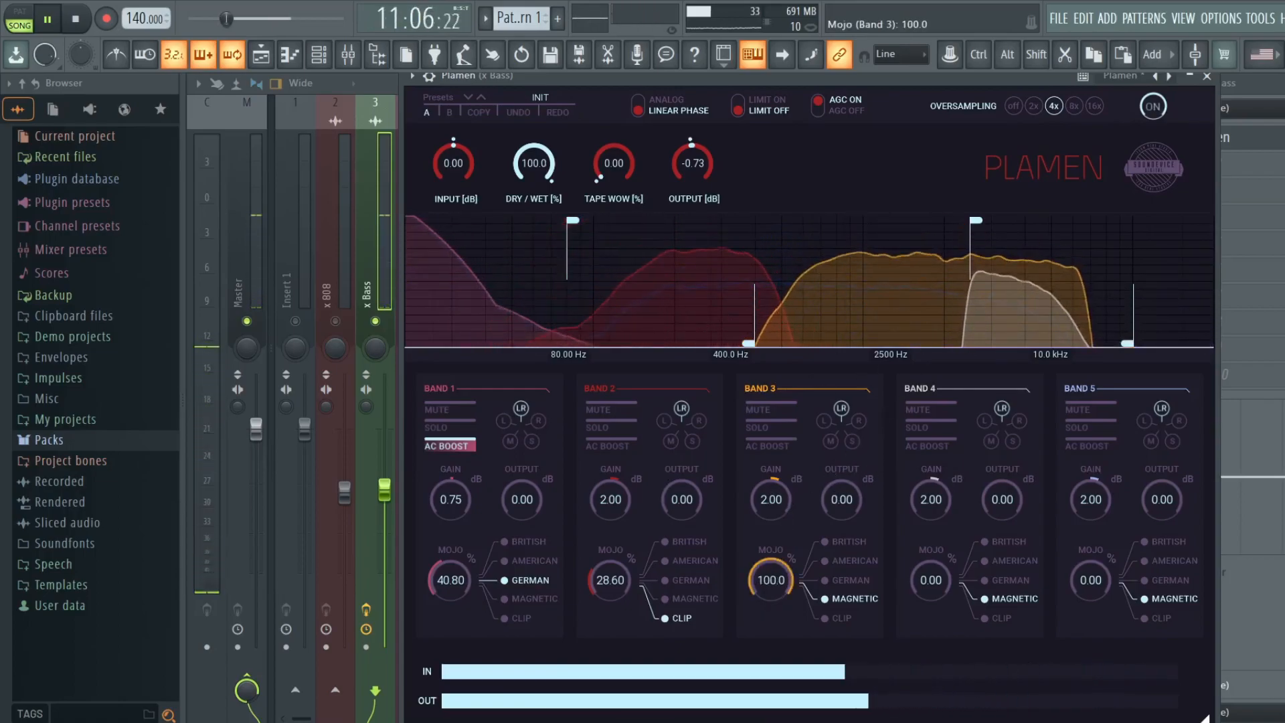
{"action": "left_click", "coordinate": [852, 581]}
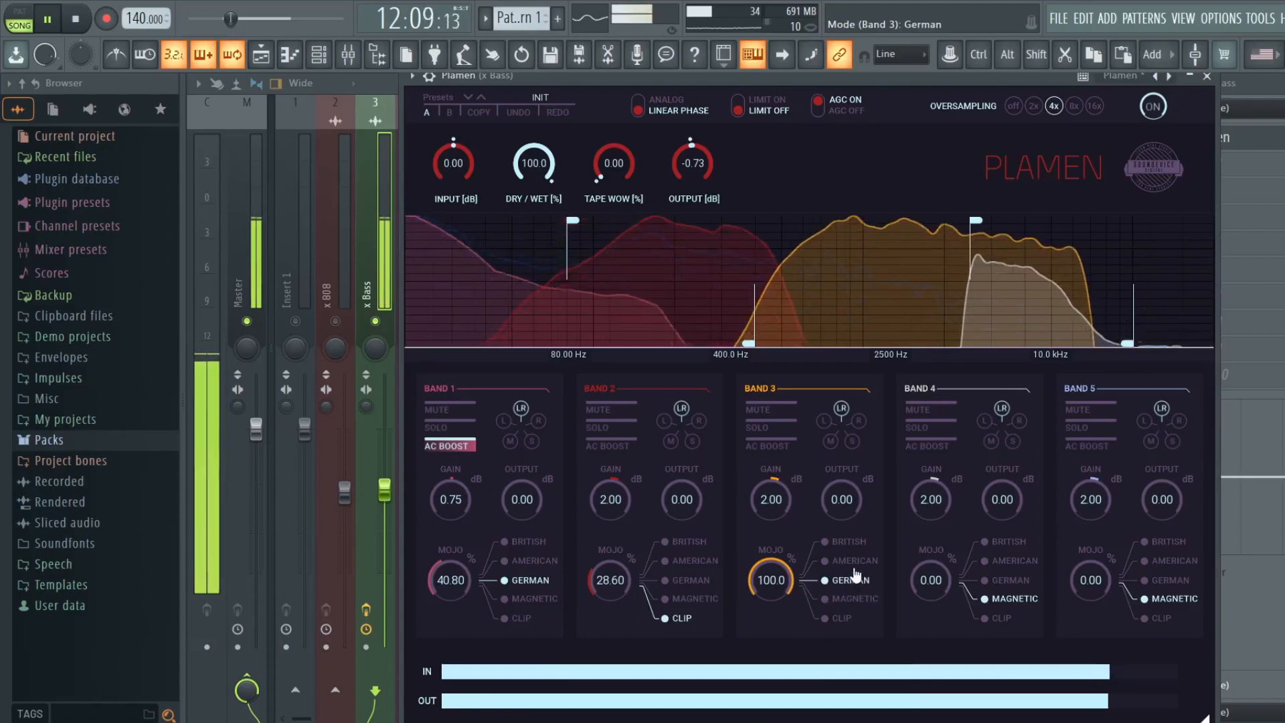
{"action": "left_click", "coordinate": [858, 561]}
{"action": "left_click", "coordinate": [856, 544]}
{"action": "left_click", "coordinate": [847, 599]}
{"action": "left_click", "coordinate": [841, 617]}
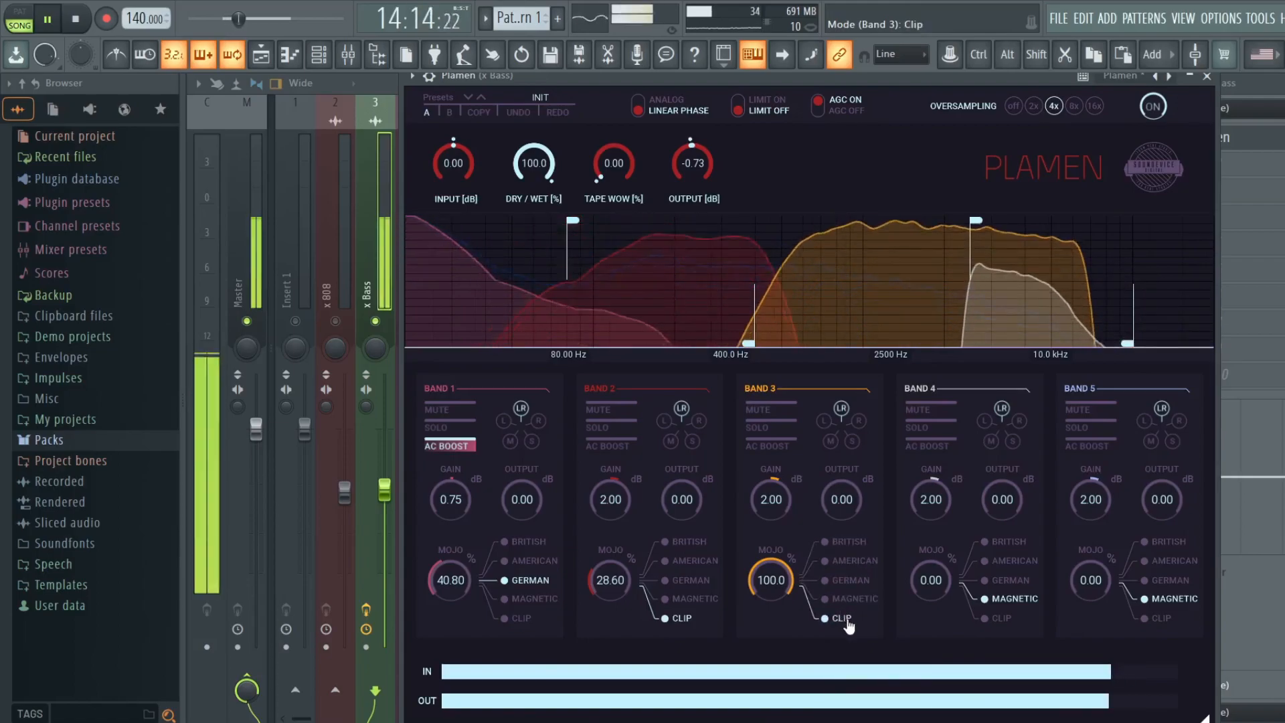
{"action": "left_click", "coordinate": [836, 599]}
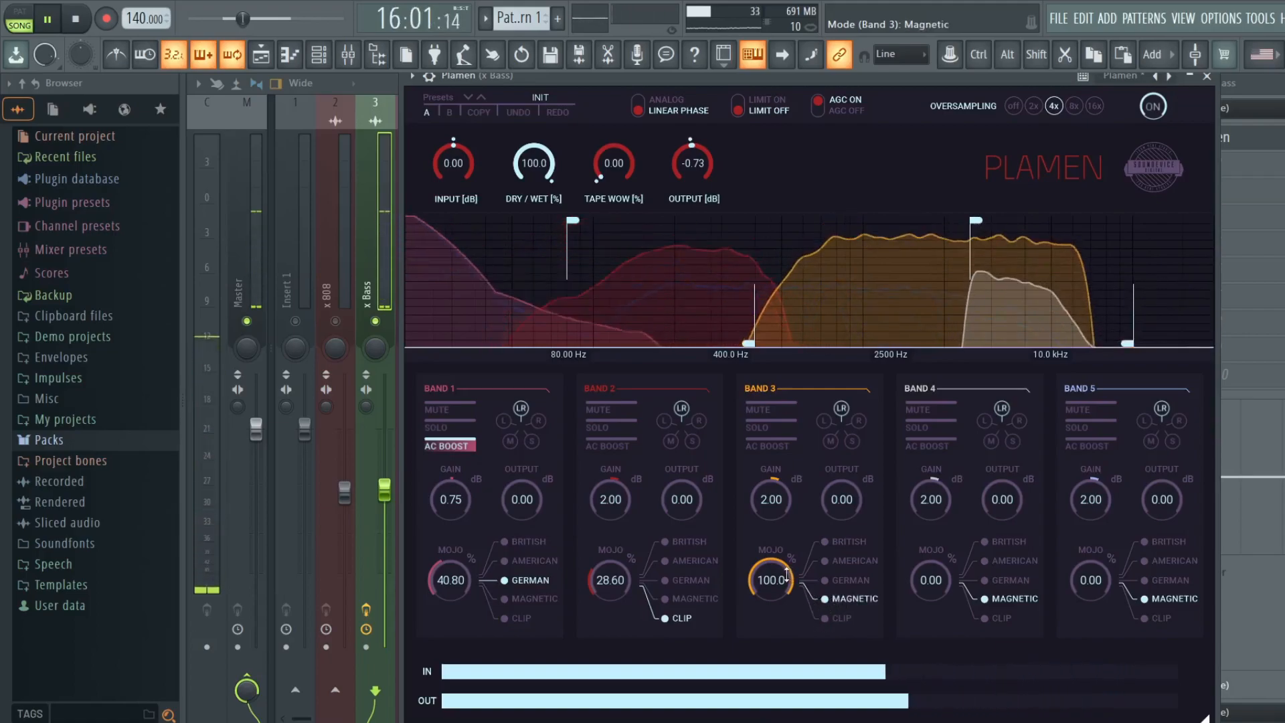
Set Band 3's output to -3.46 dB, compare the bass bypassed and active, and stop playback.
{"action": "mouse_move", "coordinate": [850, 504]}
{"action": "left_mouse_down"}
{"action": "mouse_move", "coordinate": [849, 538]}
{"action": "mouse_move", "coordinate": [850, 509]}
{"action": "left_mouse_up"}
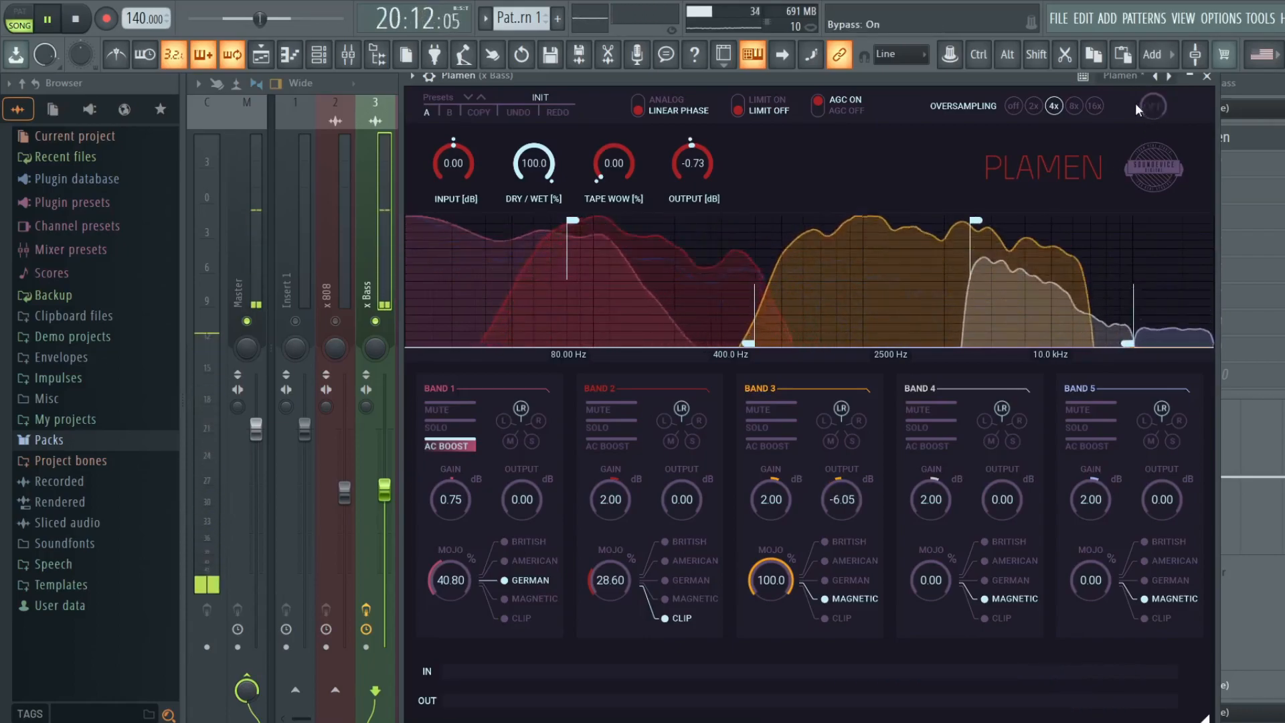
{"action": "left_click_drag", "start_coordinate": [843, 500], "coordinate": [842, 489]}
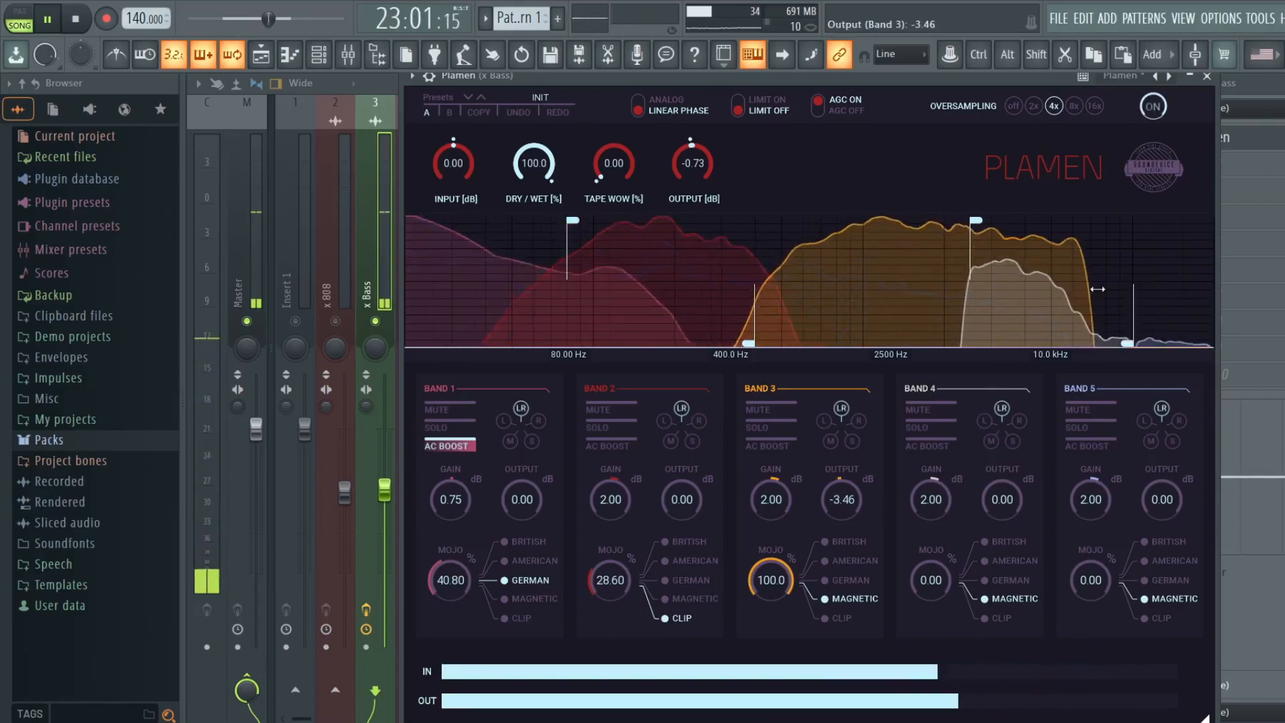
{"action": "left_click", "coordinate": [1154, 107]}
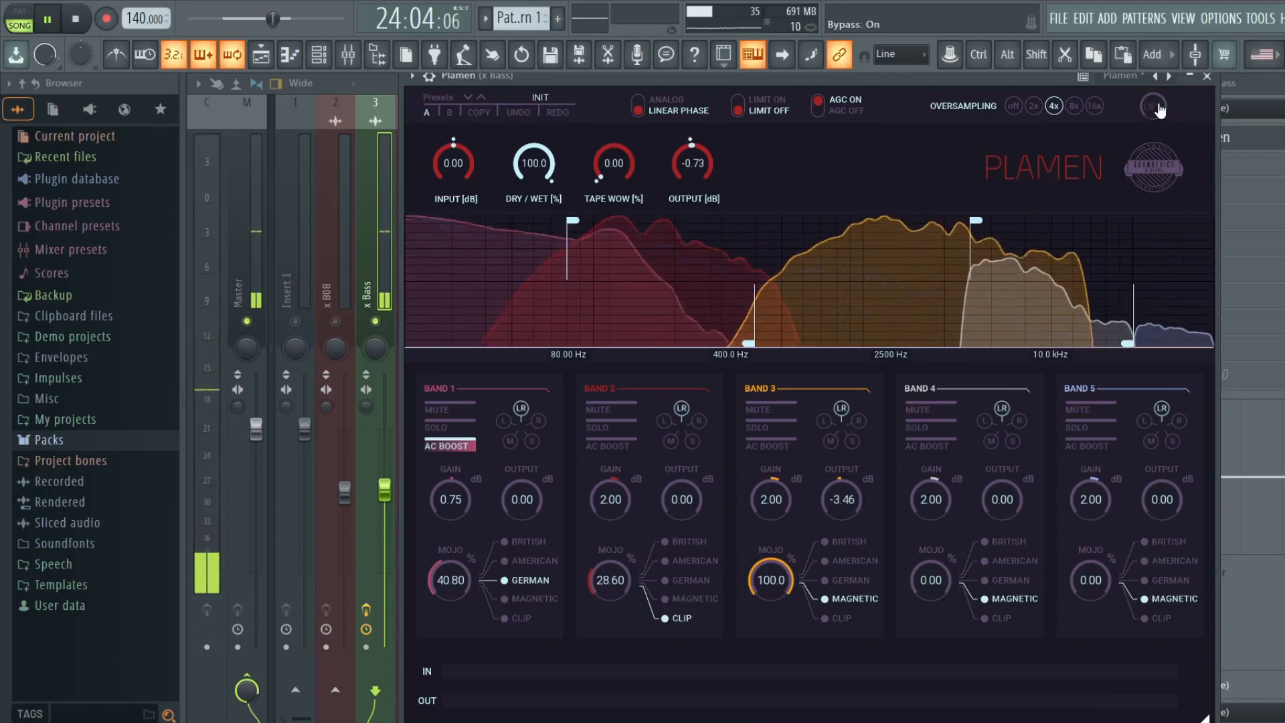
{"action": "left_click", "coordinate": [1159, 108]}
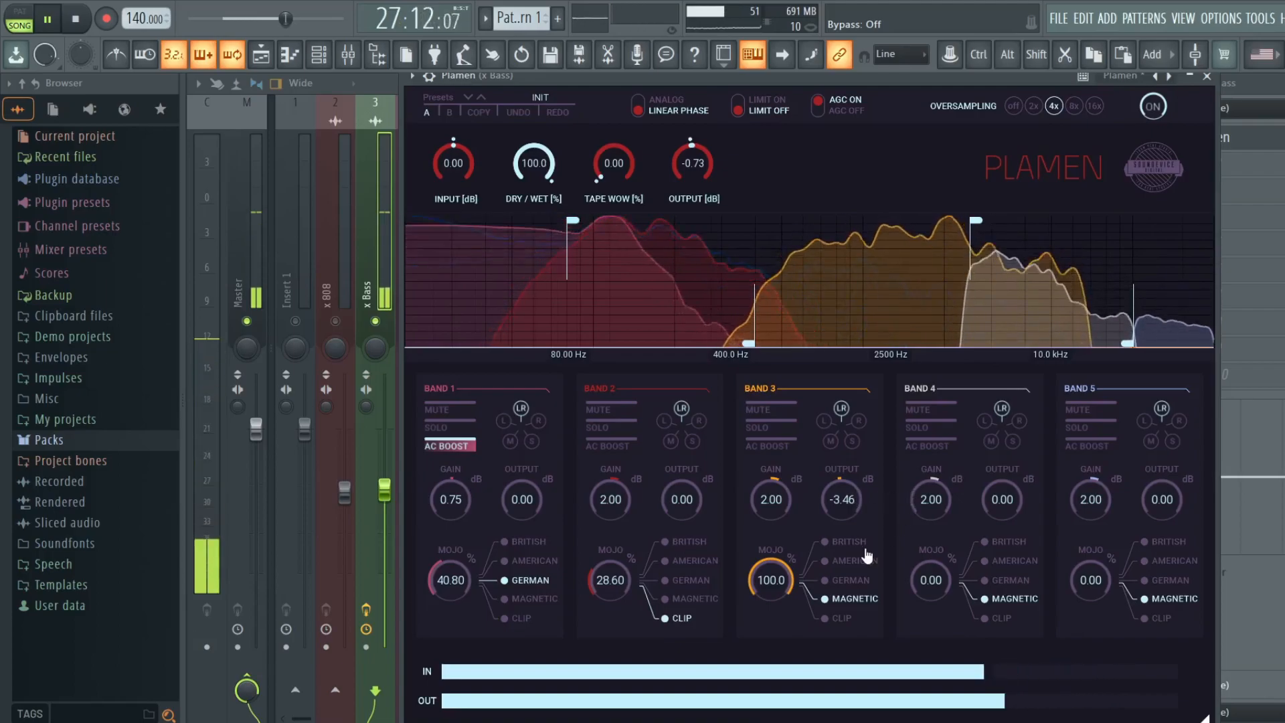
{"action": "key", "text": "space"}
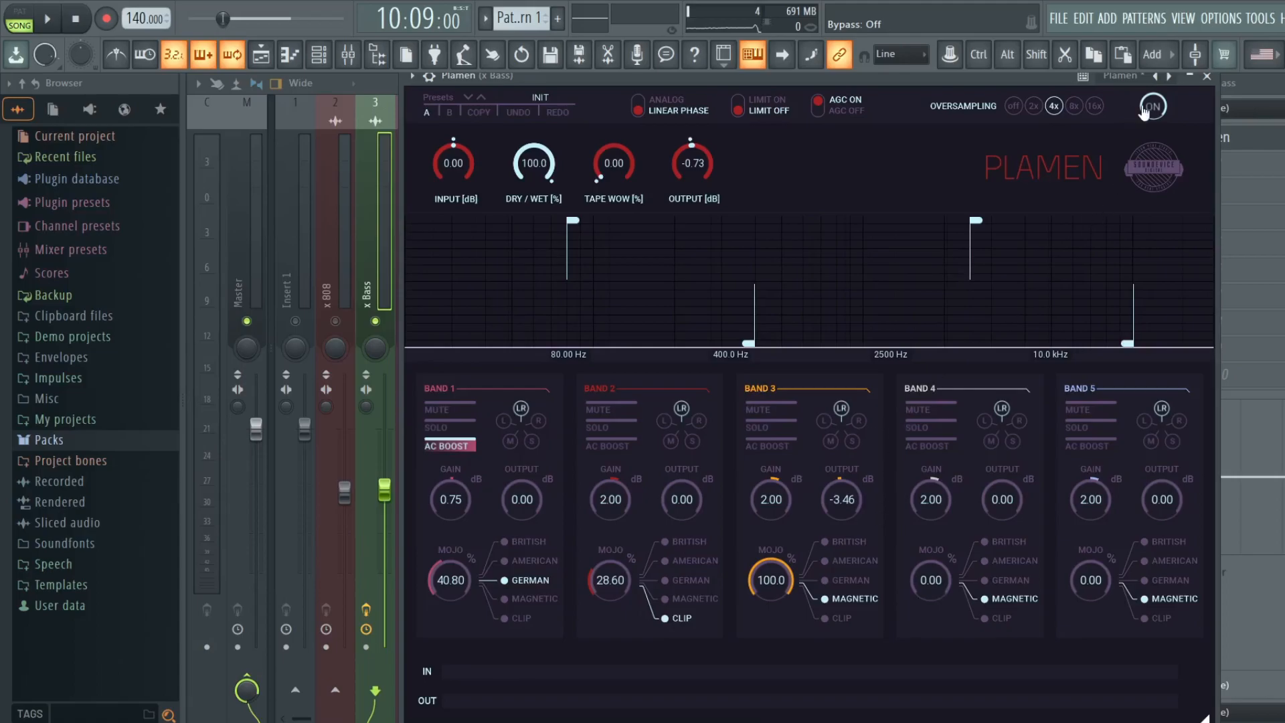
During playback, set Band 4 to Clip mode with 45.5 % Mojo and compare the bypassed and processed bass.
{"action": "key", "text": "space"}
{"action": "left_click_drag", "start_coordinate": [931, 583], "coordinate": [927, 574]}
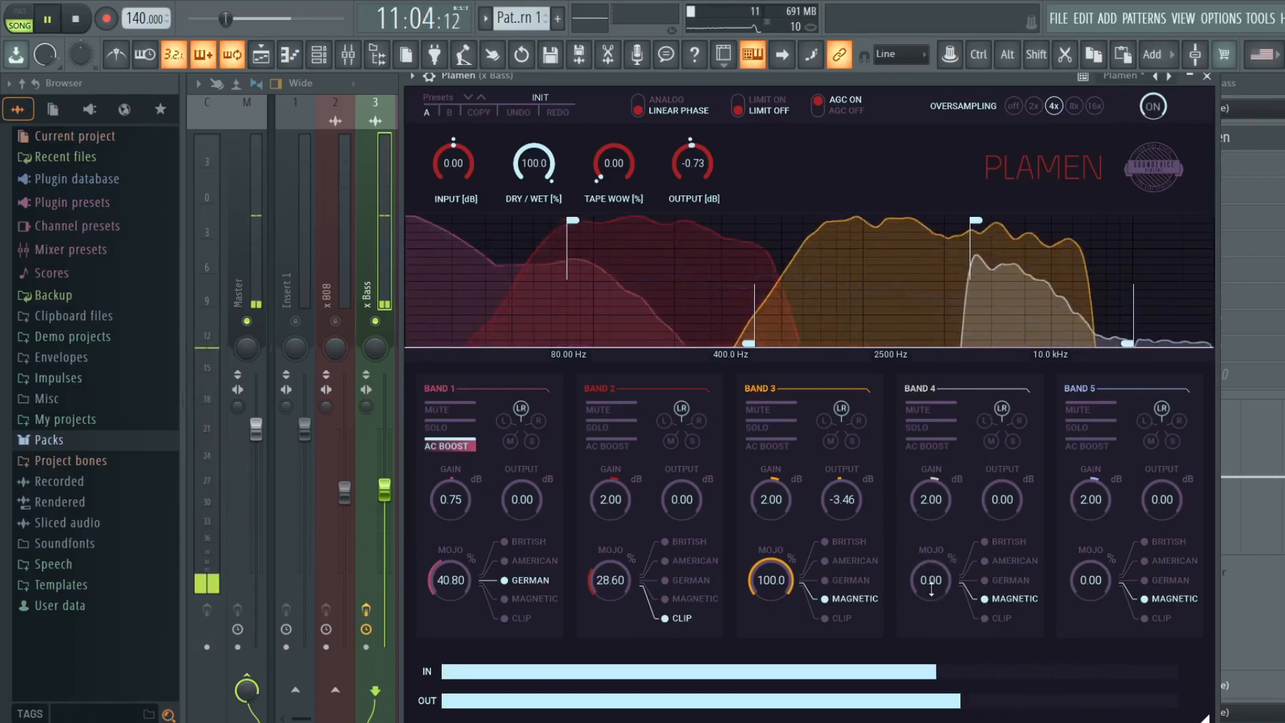
{"action": "left_click", "coordinate": [983, 618]}
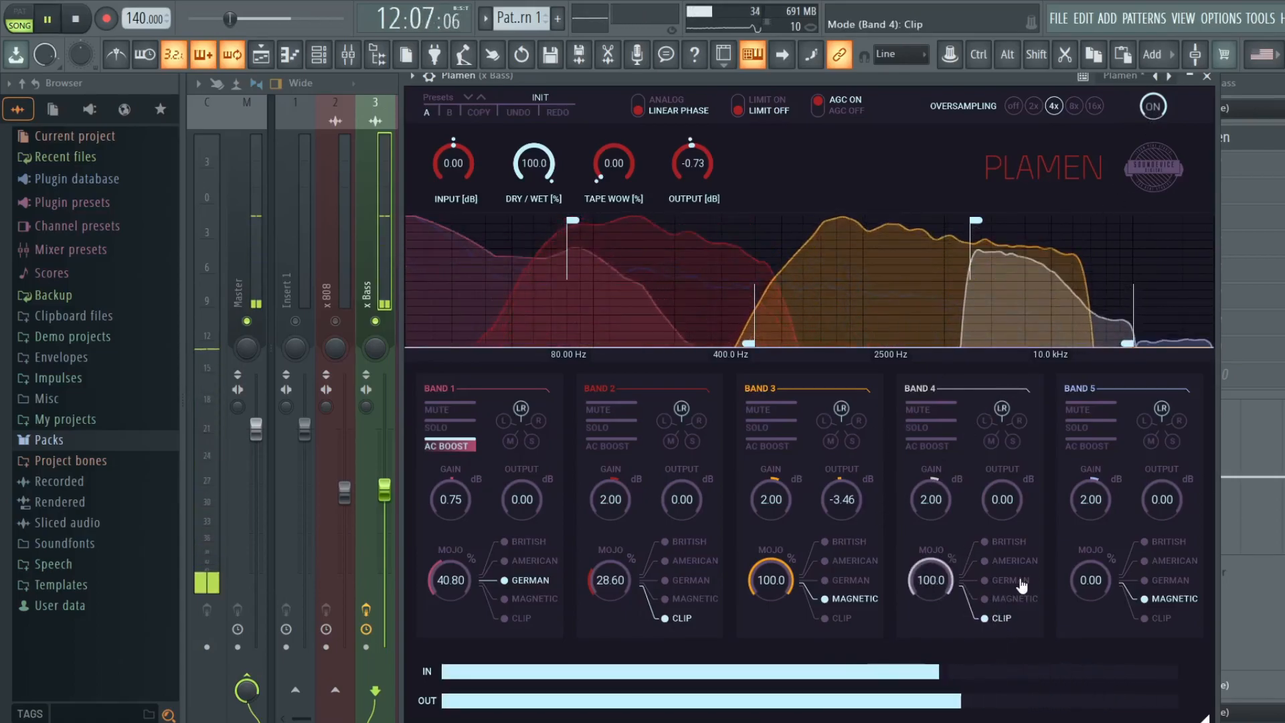
{"action": "mouse_move", "coordinate": [929, 584]}
{"action": "left_mouse_down"}
{"action": "mouse_move", "coordinate": [929, 616]}
{"action": "mouse_move", "coordinate": [908, 598]}
{"action": "left_mouse_up"}
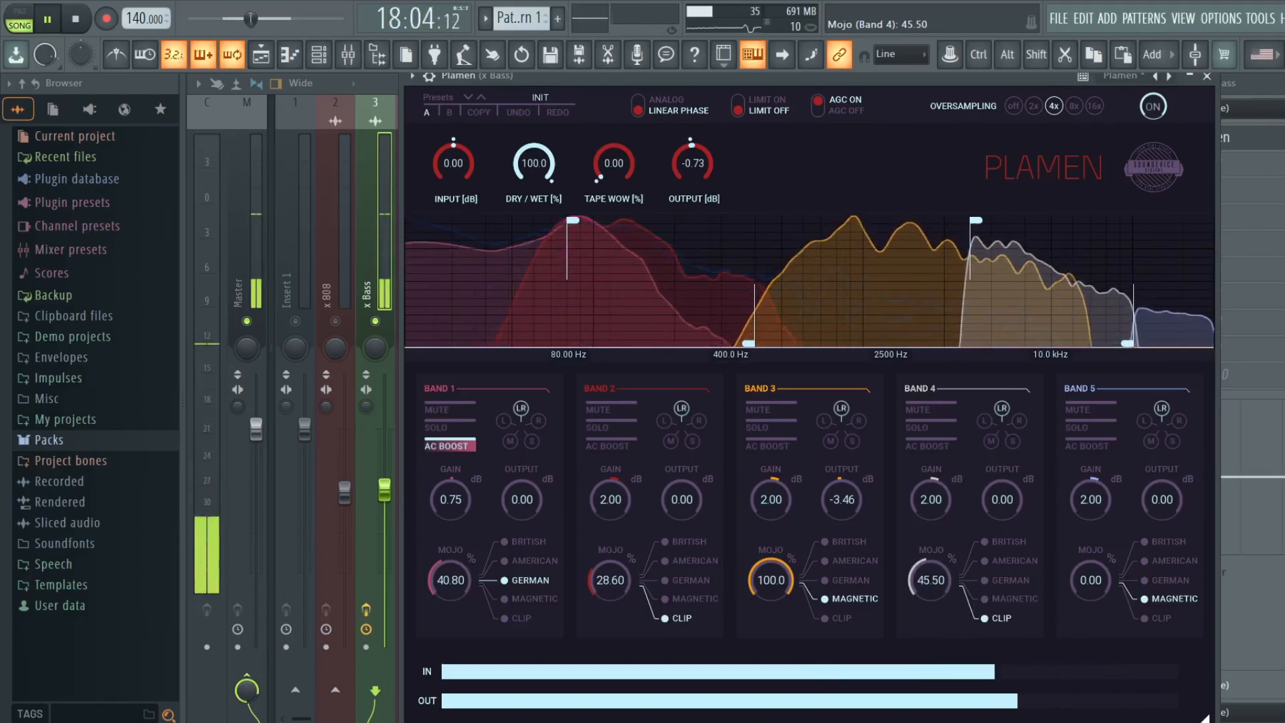
{"action": "left_click", "coordinate": [1153, 107]}
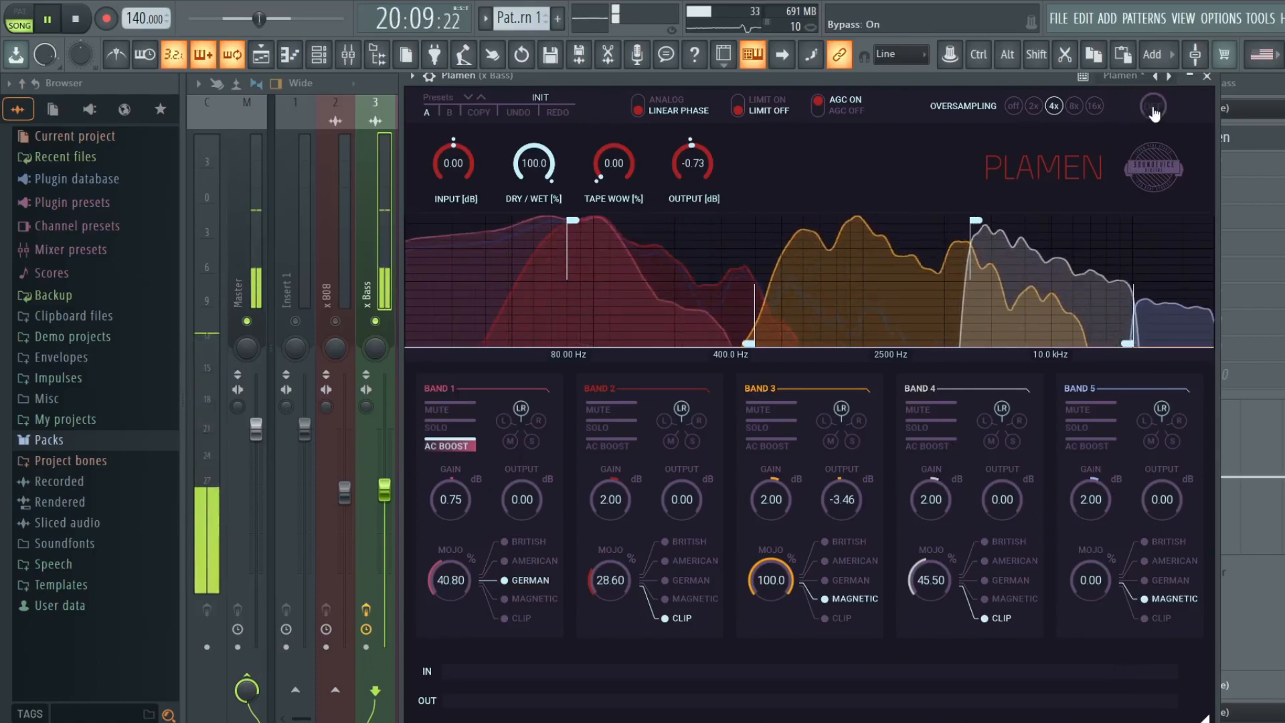
{"action": "left_click", "coordinate": [1152, 107]}
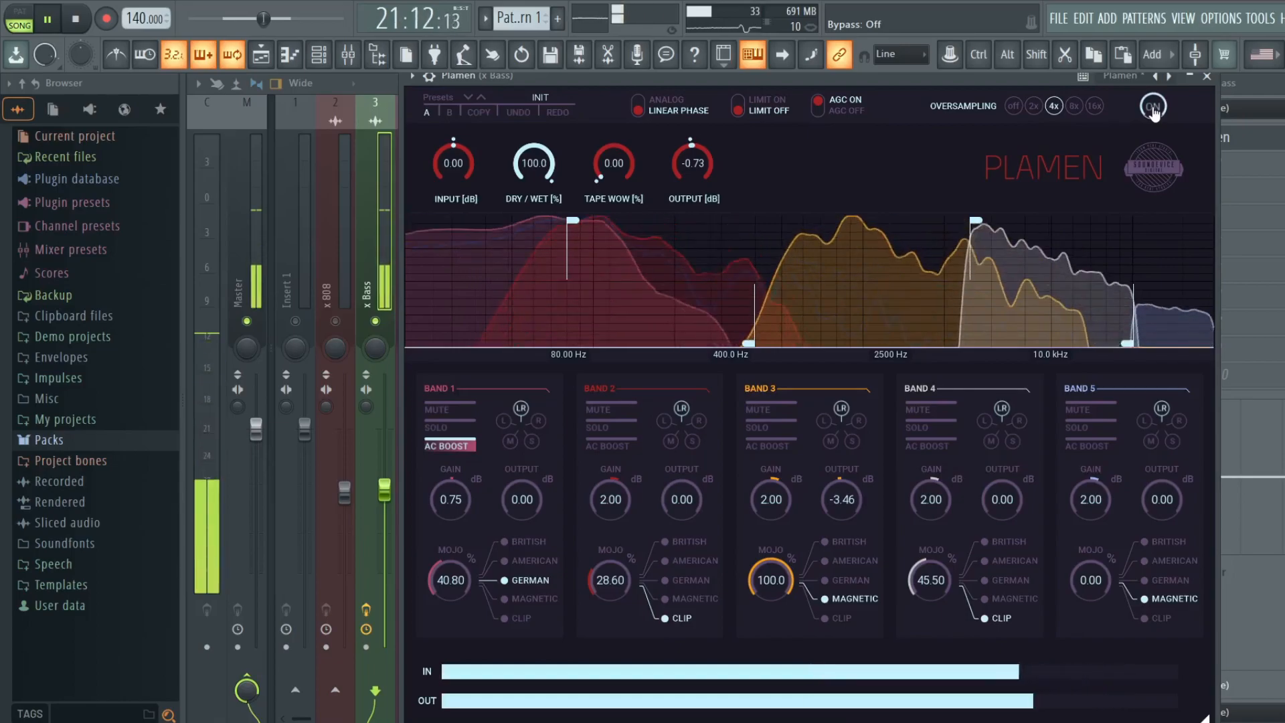
Close the bass track's Plamen, open the one on the Piano track and listen to the piano.
{"action": "left_click", "coordinate": [1205, 79]}
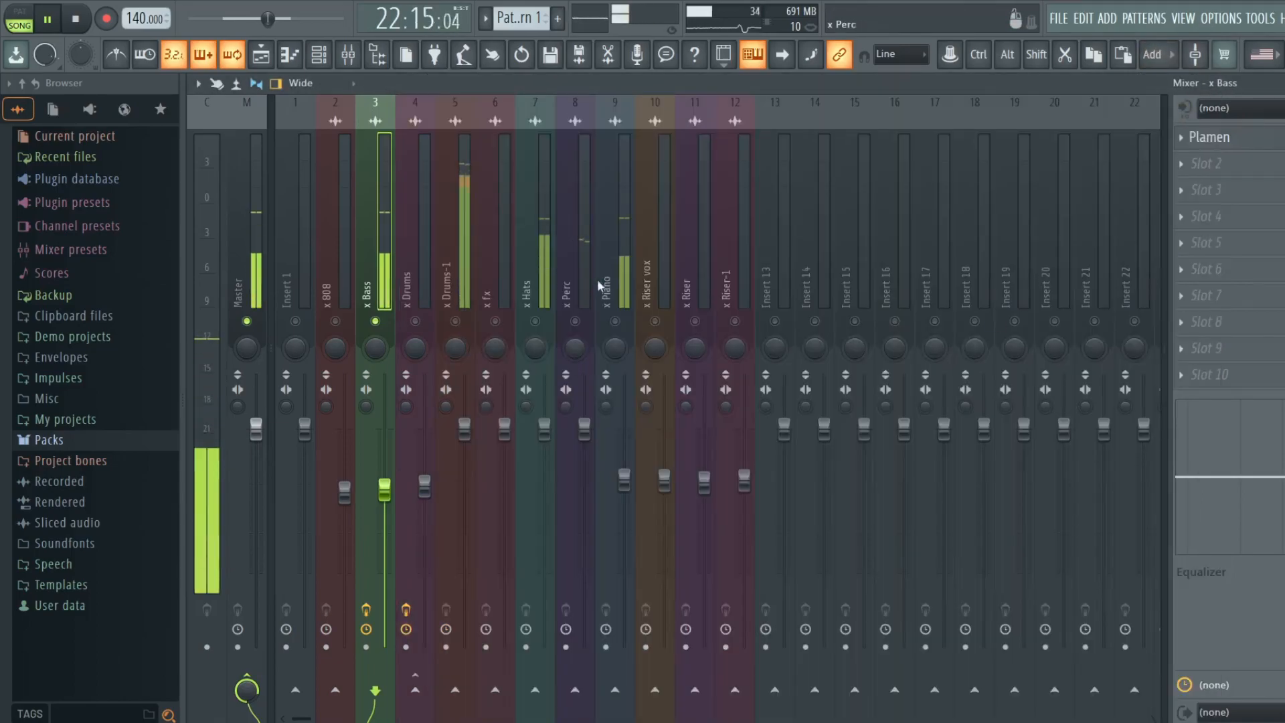
{"action": "left_click", "coordinate": [1211, 138]}
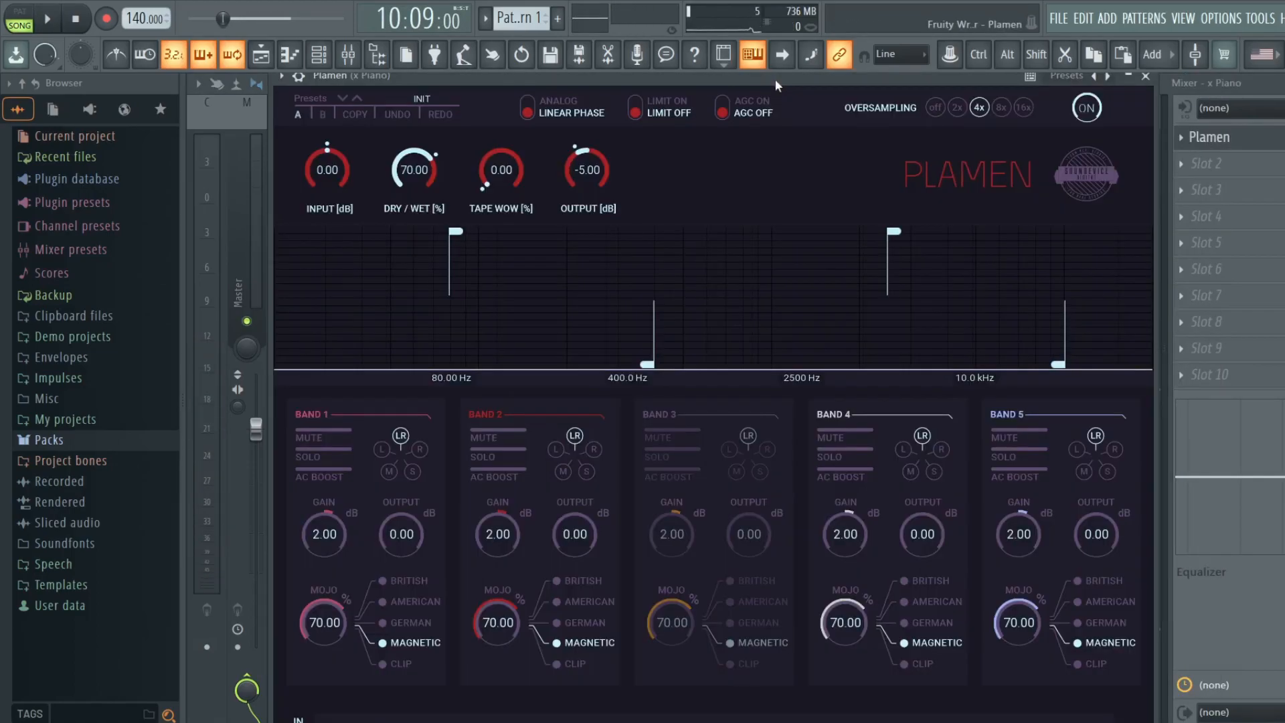
{"action": "left_click_drag", "start_coordinate": [776, 80], "coordinate": [773, 80]}
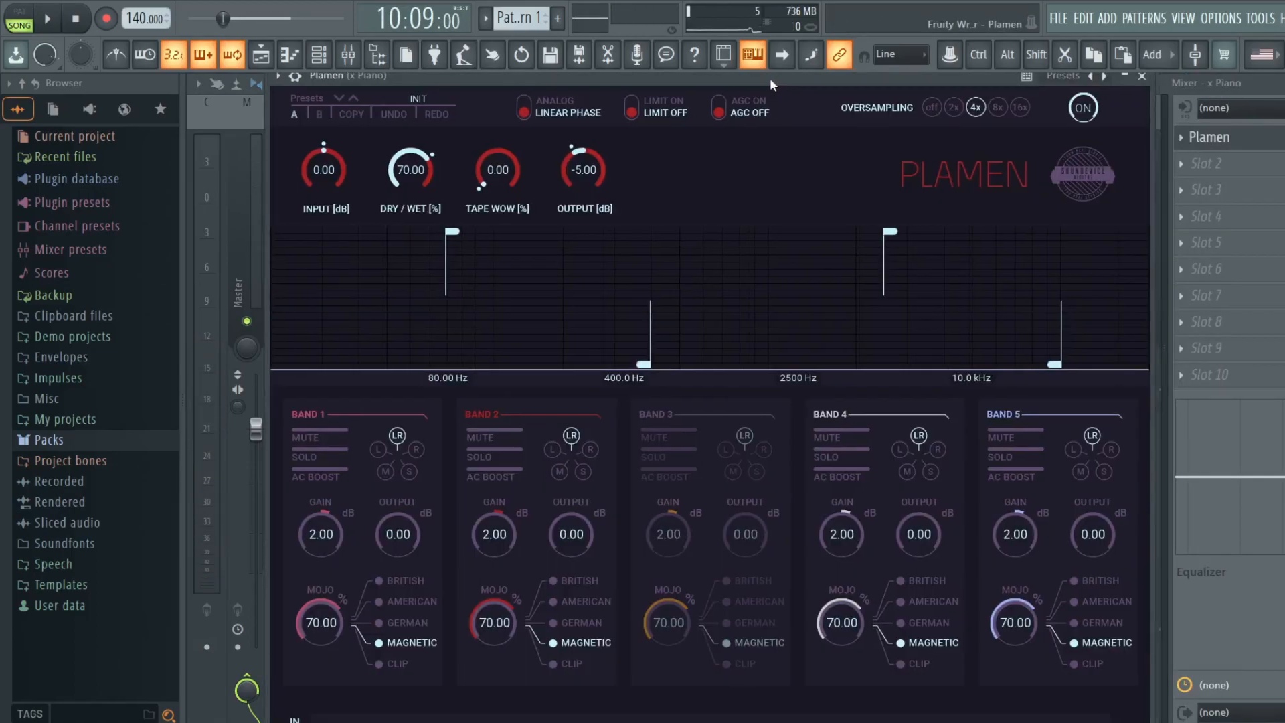
{"action": "key", "text": "space"}
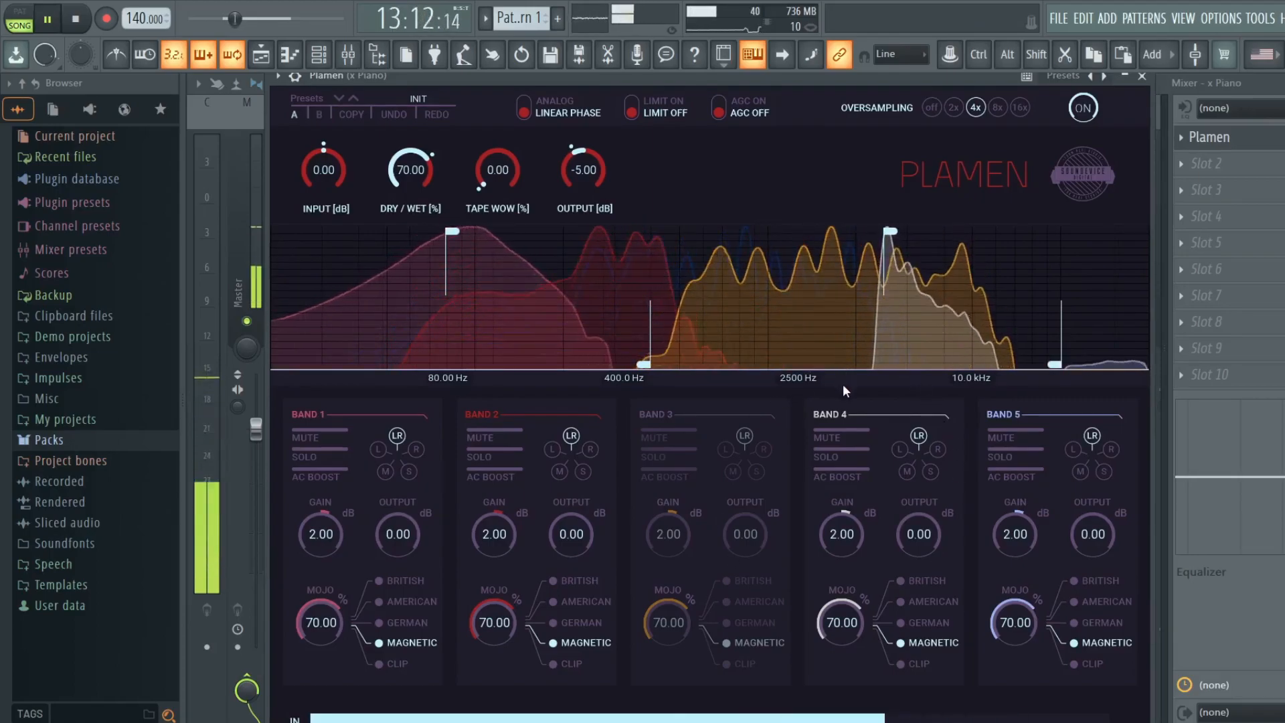
{"action": "key", "text": "space"}
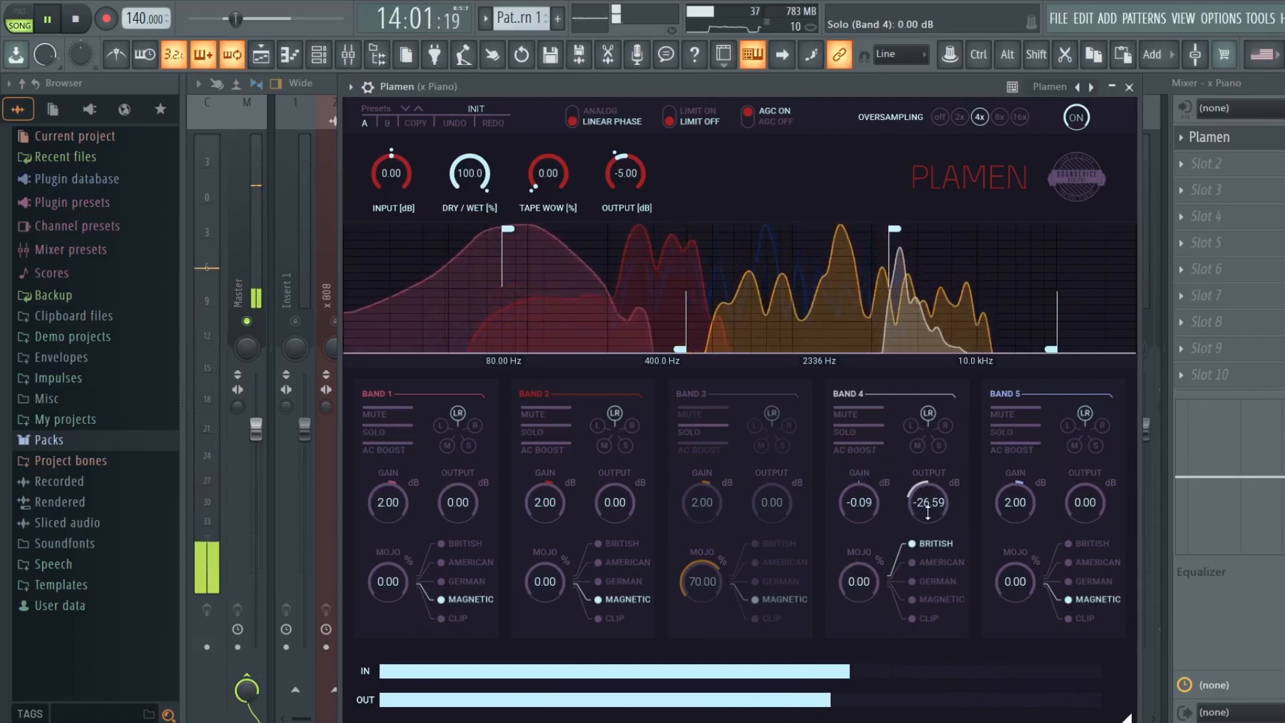
Compare the piano with the plugin bypassed and active, leaving Band 4's output at -26.59 dB.
{"action": "double_click", "coordinate": [928, 512]}
{"action": "key", "text": "Escape"}
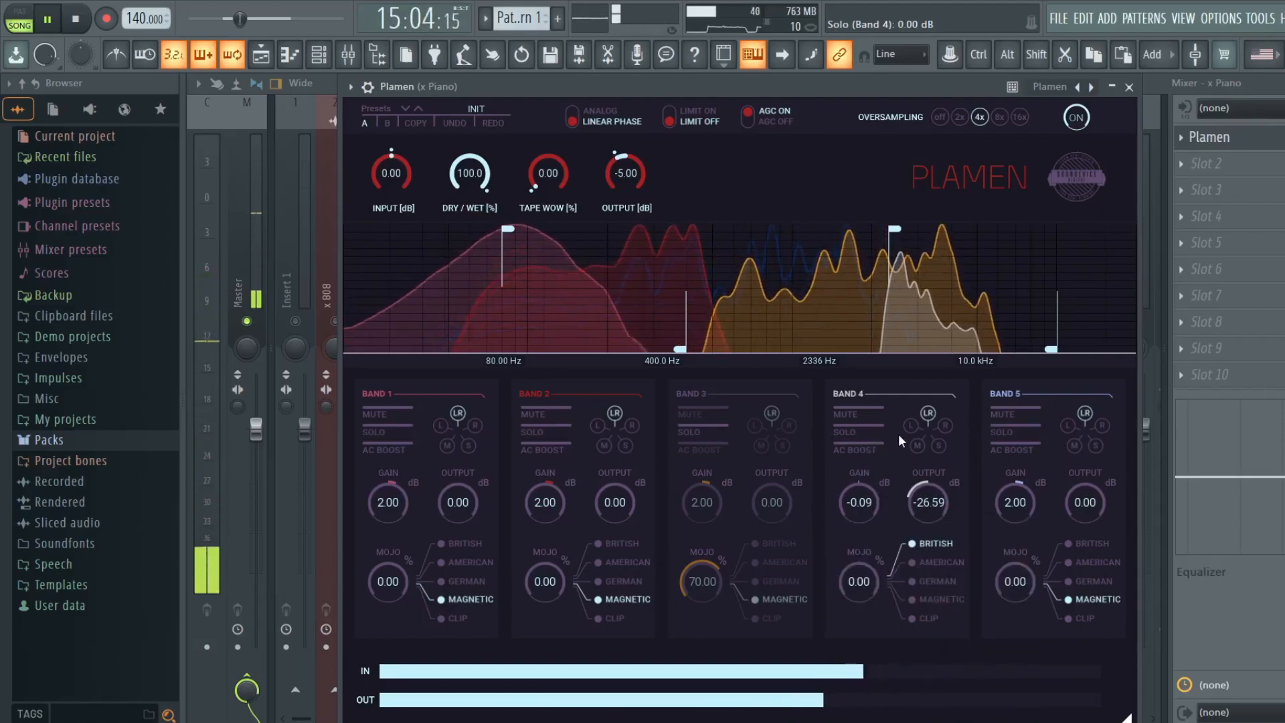
{"action": "left_click", "coordinate": [1076, 118]}
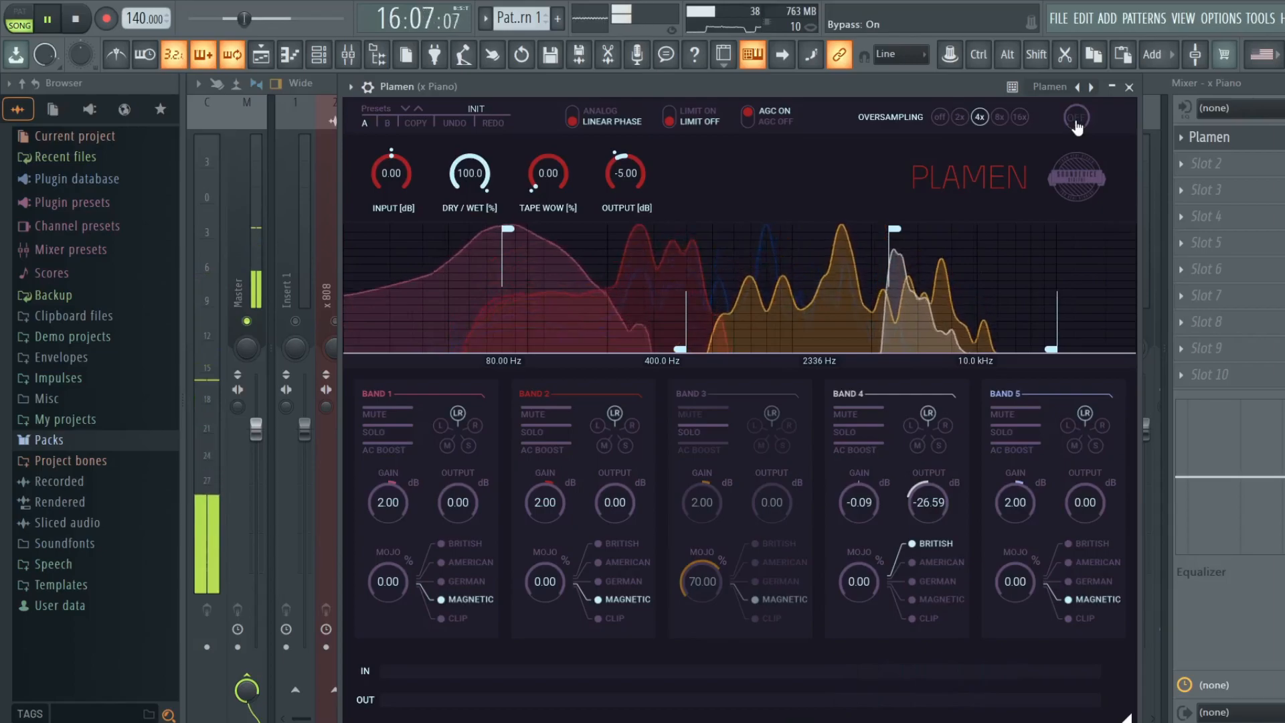
{"action": "left_click", "coordinate": [1077, 119]}
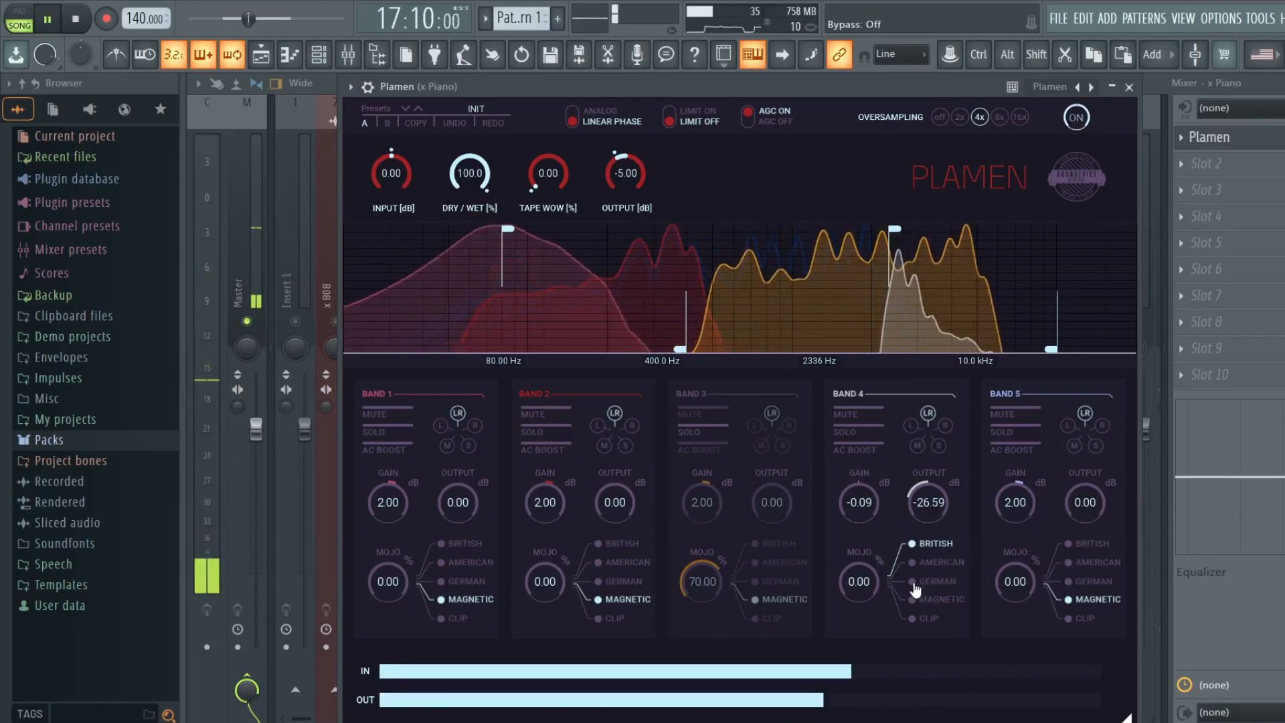
Set Band 4's Mojo to 43.5 % and switch Band 2 to British mode with 100 % Mojo.
{"action": "left_click_drag", "start_coordinate": [860, 581], "coordinate": [860, 563]}
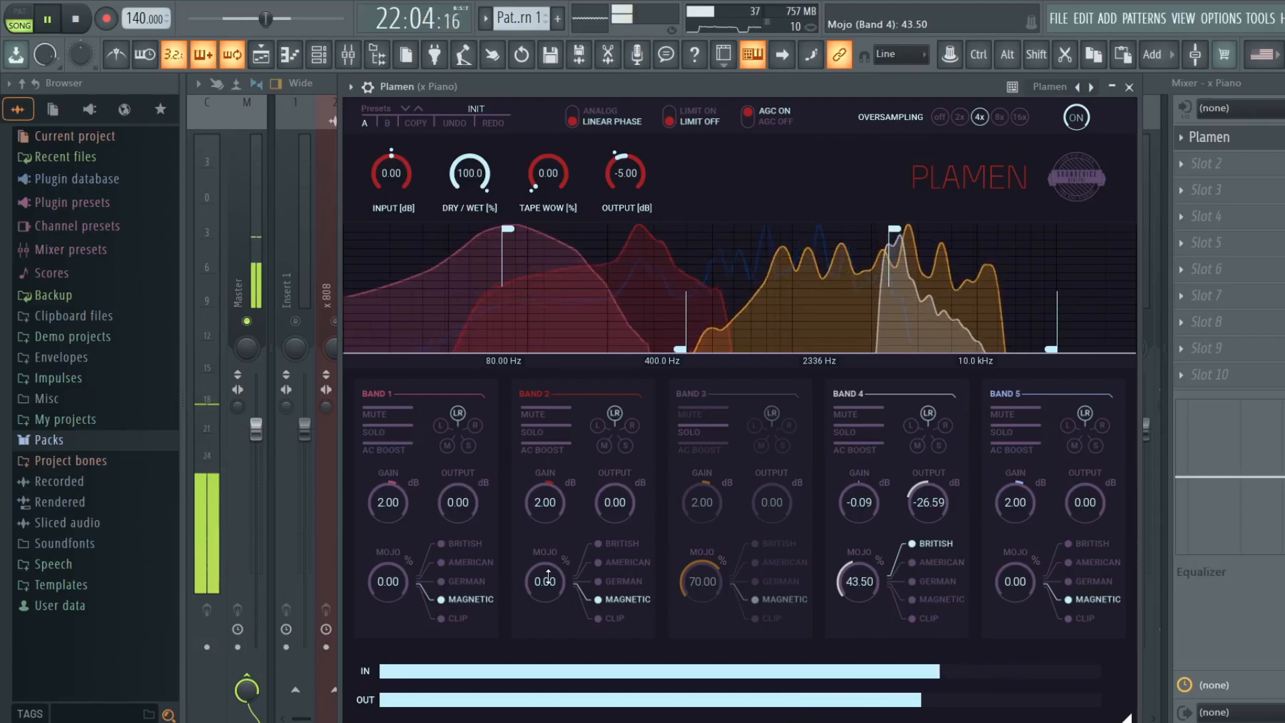
{"action": "left_click", "coordinate": [620, 555]}
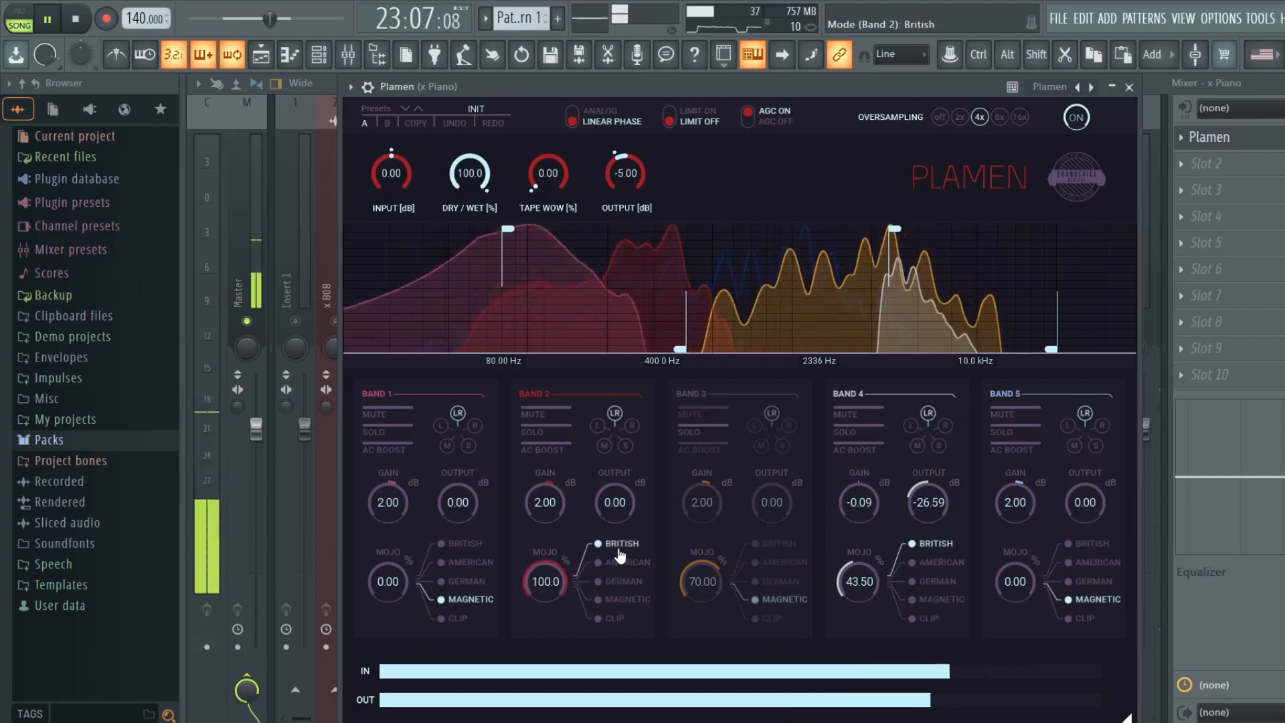
Set Band 2's gain to 4.33 dB and output to 6.72 dB, and switch the band to American mode.
{"action": "left_click_drag", "start_coordinate": [615, 502], "coordinate": [616, 478]}
{"action": "left_click_drag", "start_coordinate": [545, 506], "coordinate": [545, 499]}
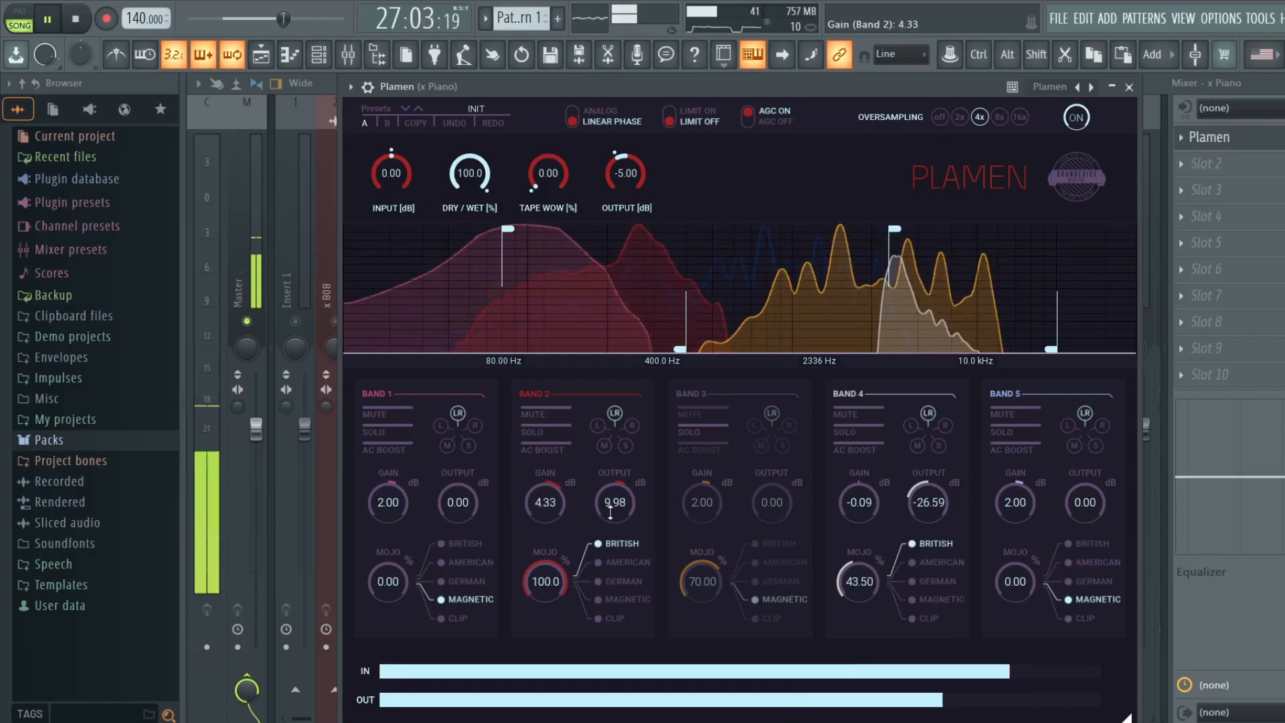
{"action": "left_click", "coordinate": [624, 562]}
{"action": "left_click_drag", "start_coordinate": [605, 509], "coordinate": [606, 522]}
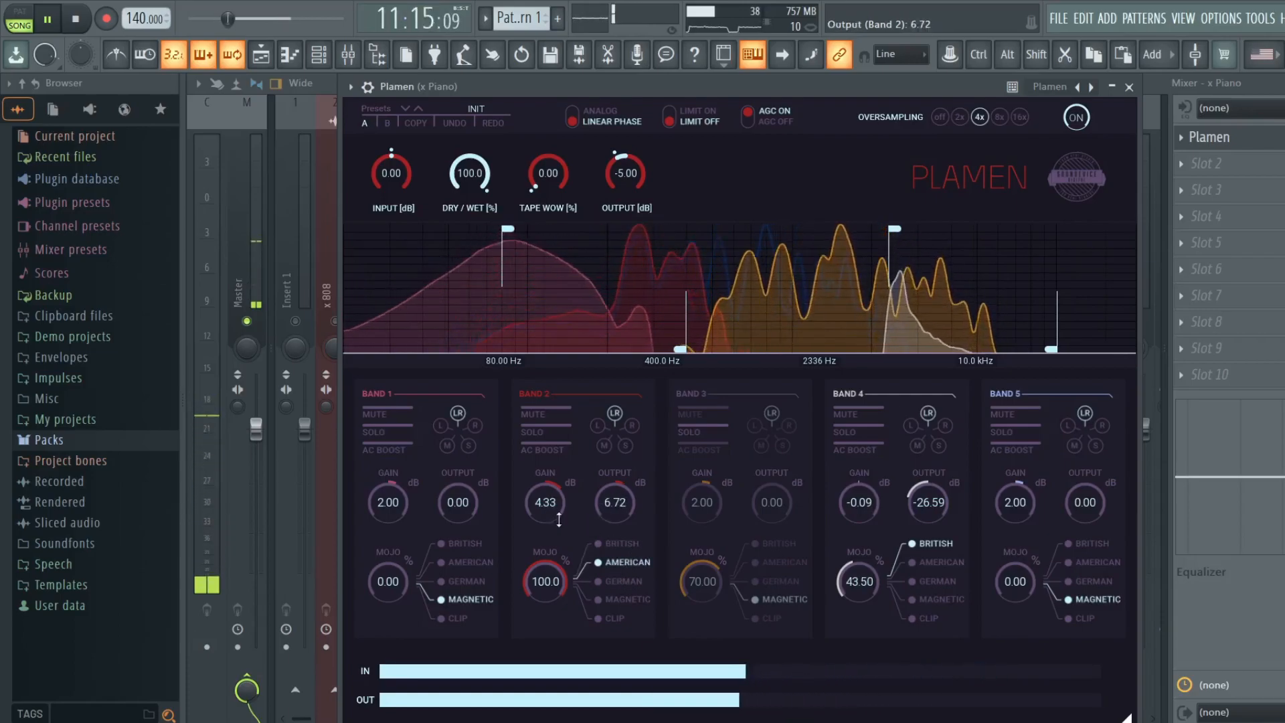
Audition Band 2 in German, Magnetic, Clip and British modes against American, settle on American and stop playback.
{"action": "left_click", "coordinate": [622, 581]}
{"action": "left_click", "coordinate": [623, 599]}
{"action": "left_click", "coordinate": [615, 617]}
{"action": "left_click", "coordinate": [626, 563]}
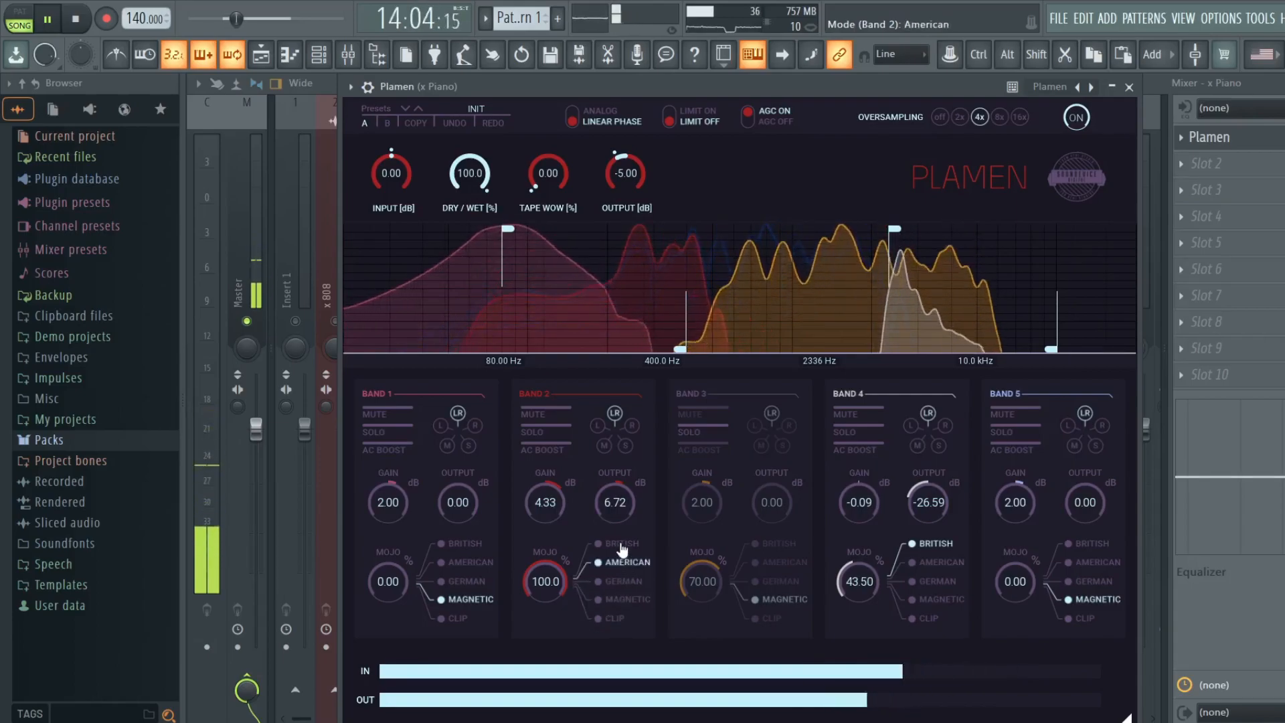
{"action": "left_click", "coordinate": [626, 544]}
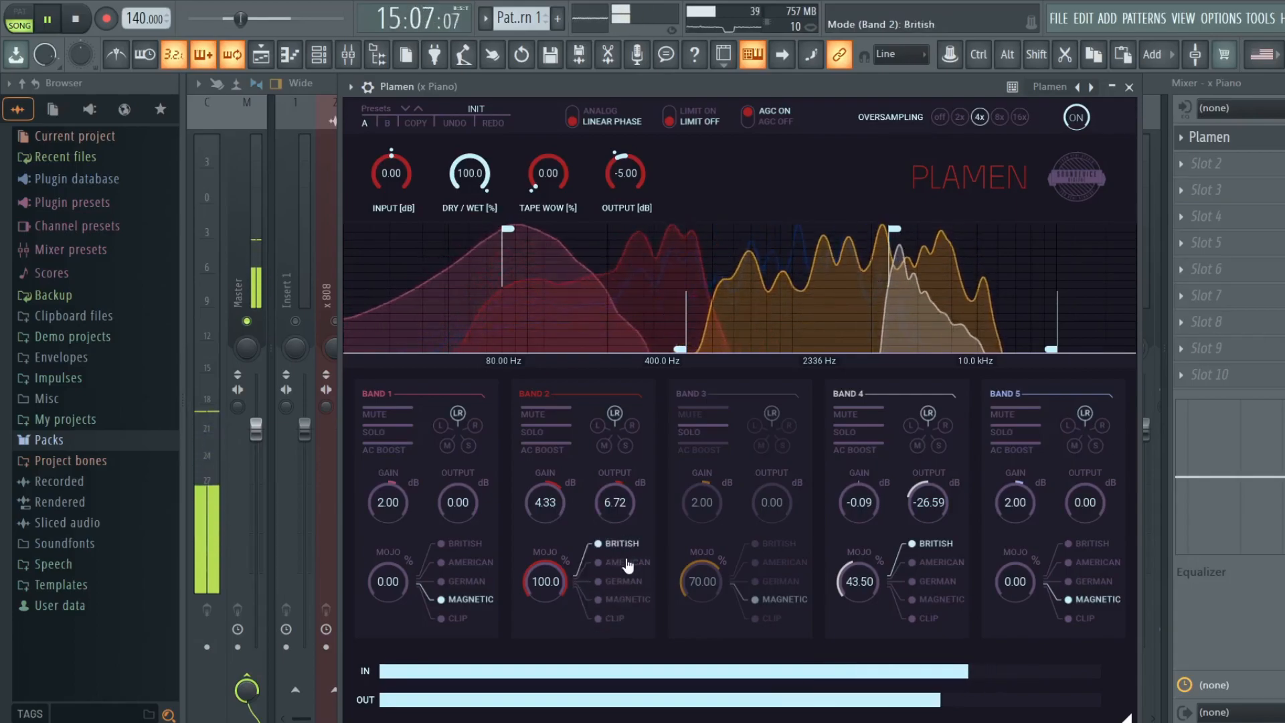
{"action": "left_click", "coordinate": [627, 563]}
{"action": "key", "text": "space"}
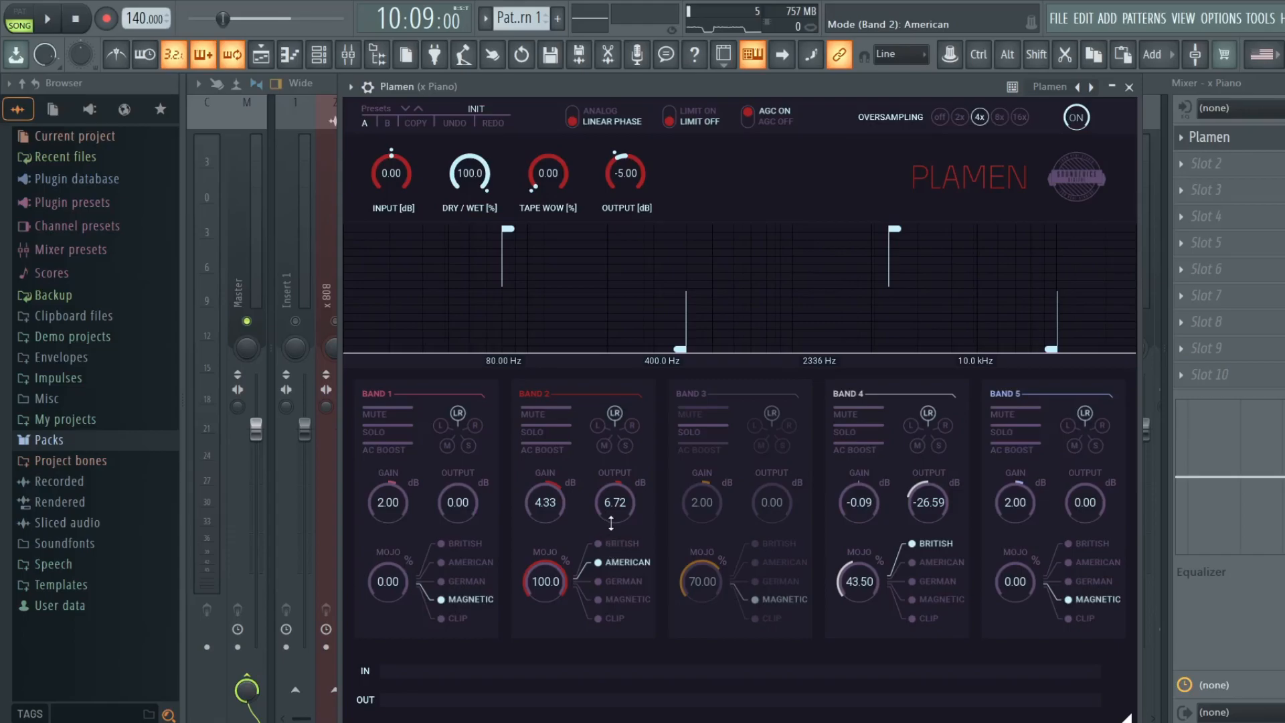
Play the piano again, compare it with the plugin bypassed and active, and stop playback.
{"action": "key", "text": "space"}
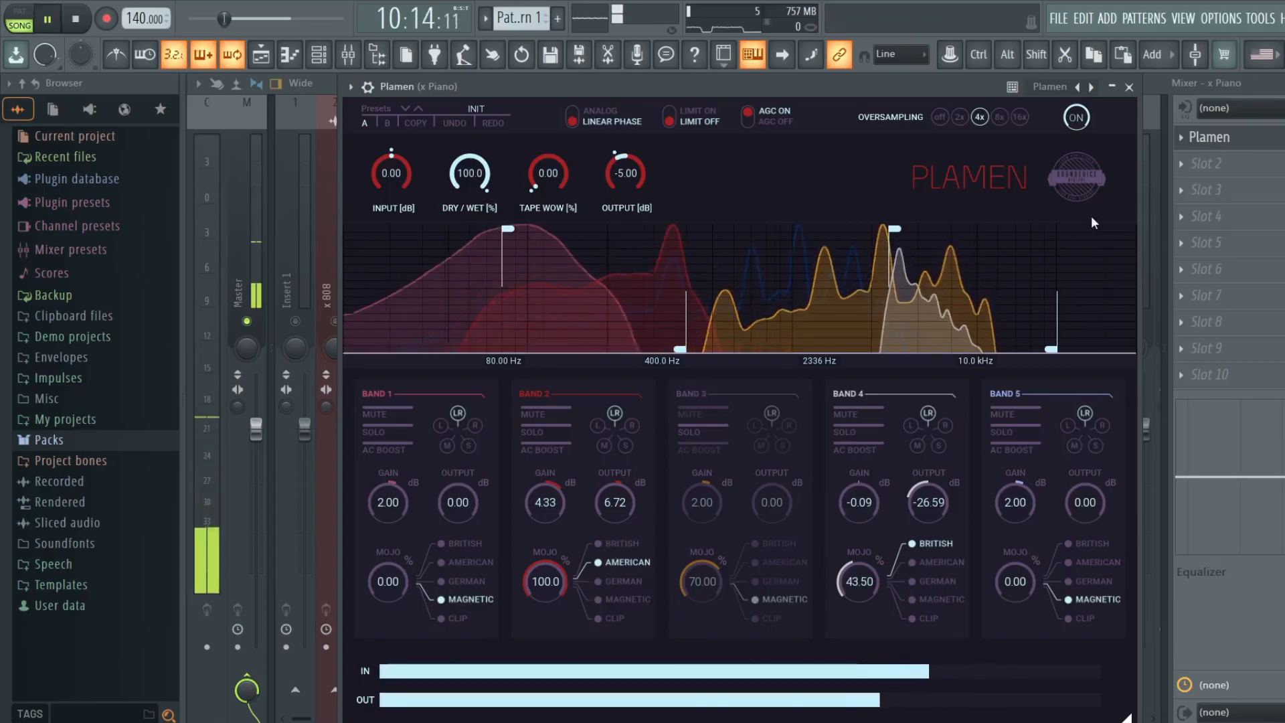
{"action": "left_click", "coordinate": [1076, 119]}
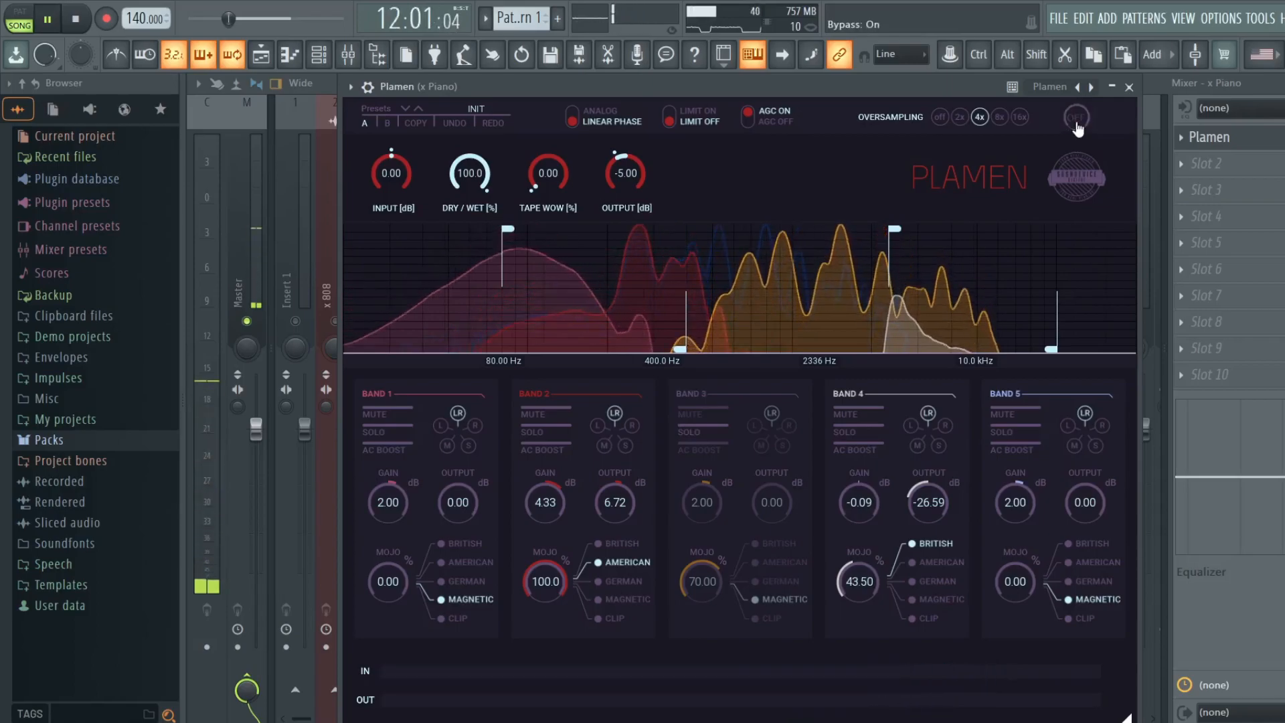
{"action": "left_click", "coordinate": [1077, 119]}
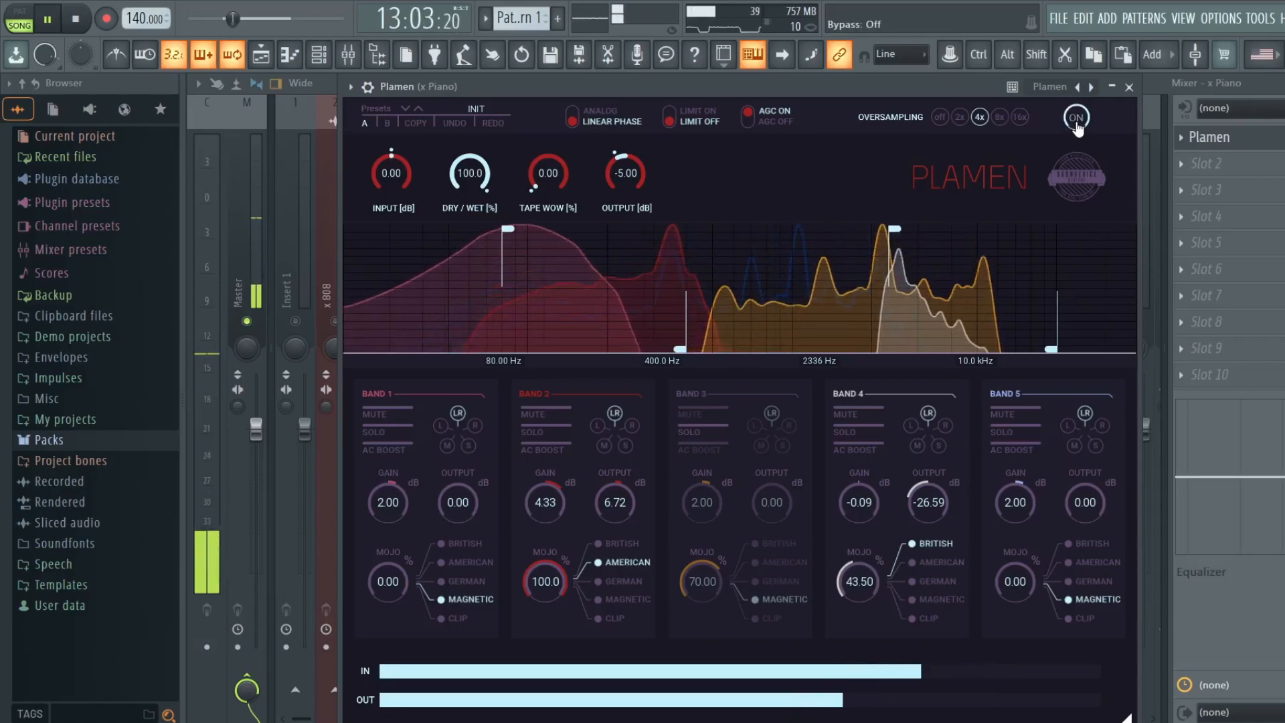
{"action": "key", "text": "space"}
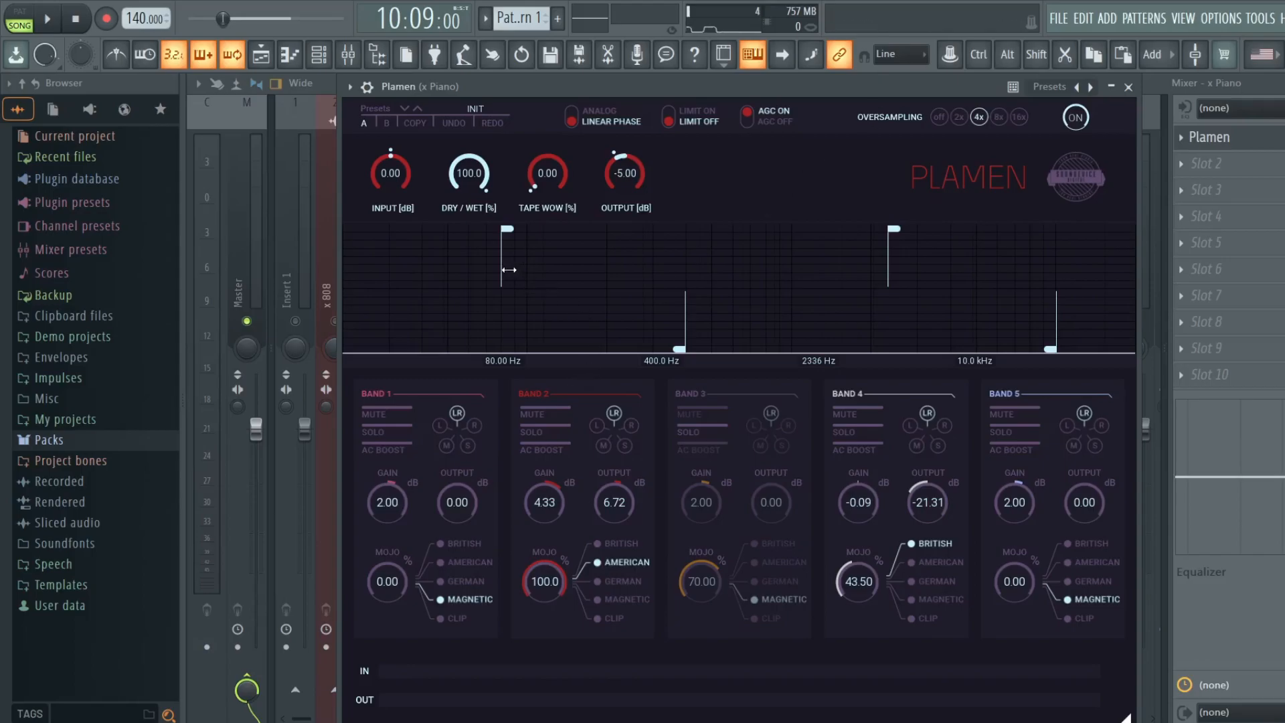
Move the crossover frequency between Band 1 and Band 2 to 78.68 Hz.
{"action": "left_click_drag", "start_coordinate": [506, 229], "coordinate": [504, 229]}
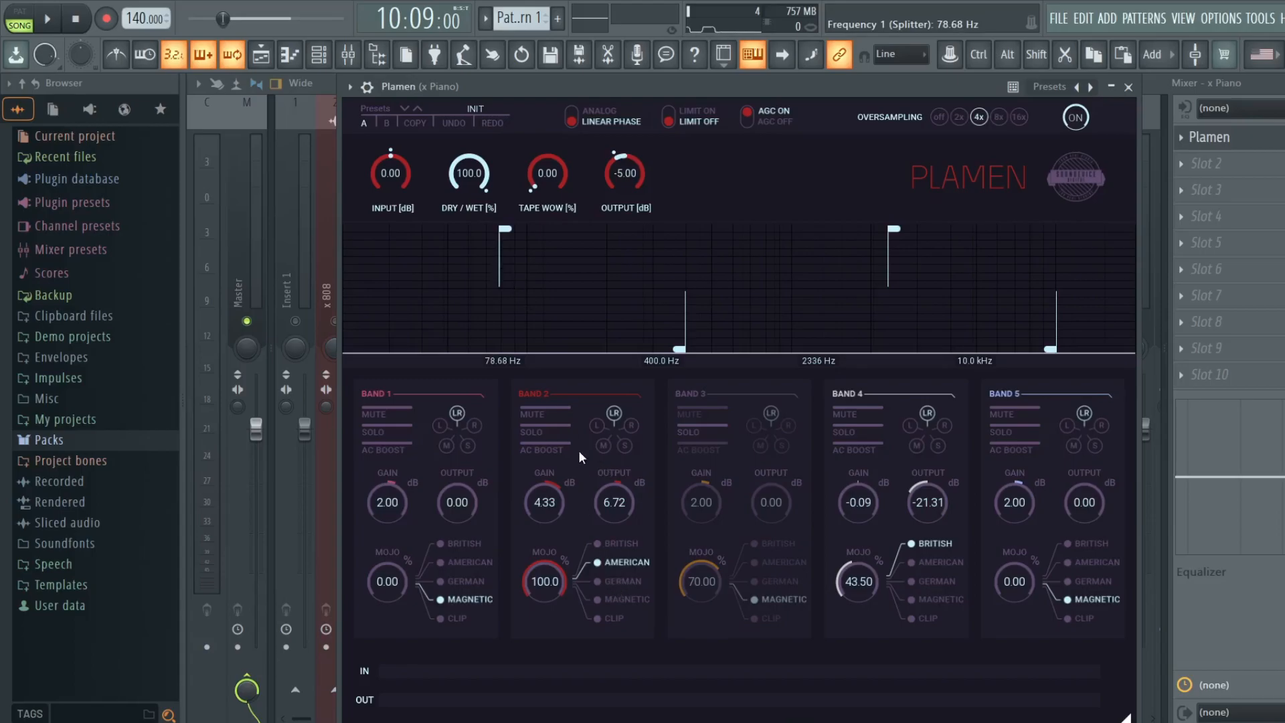